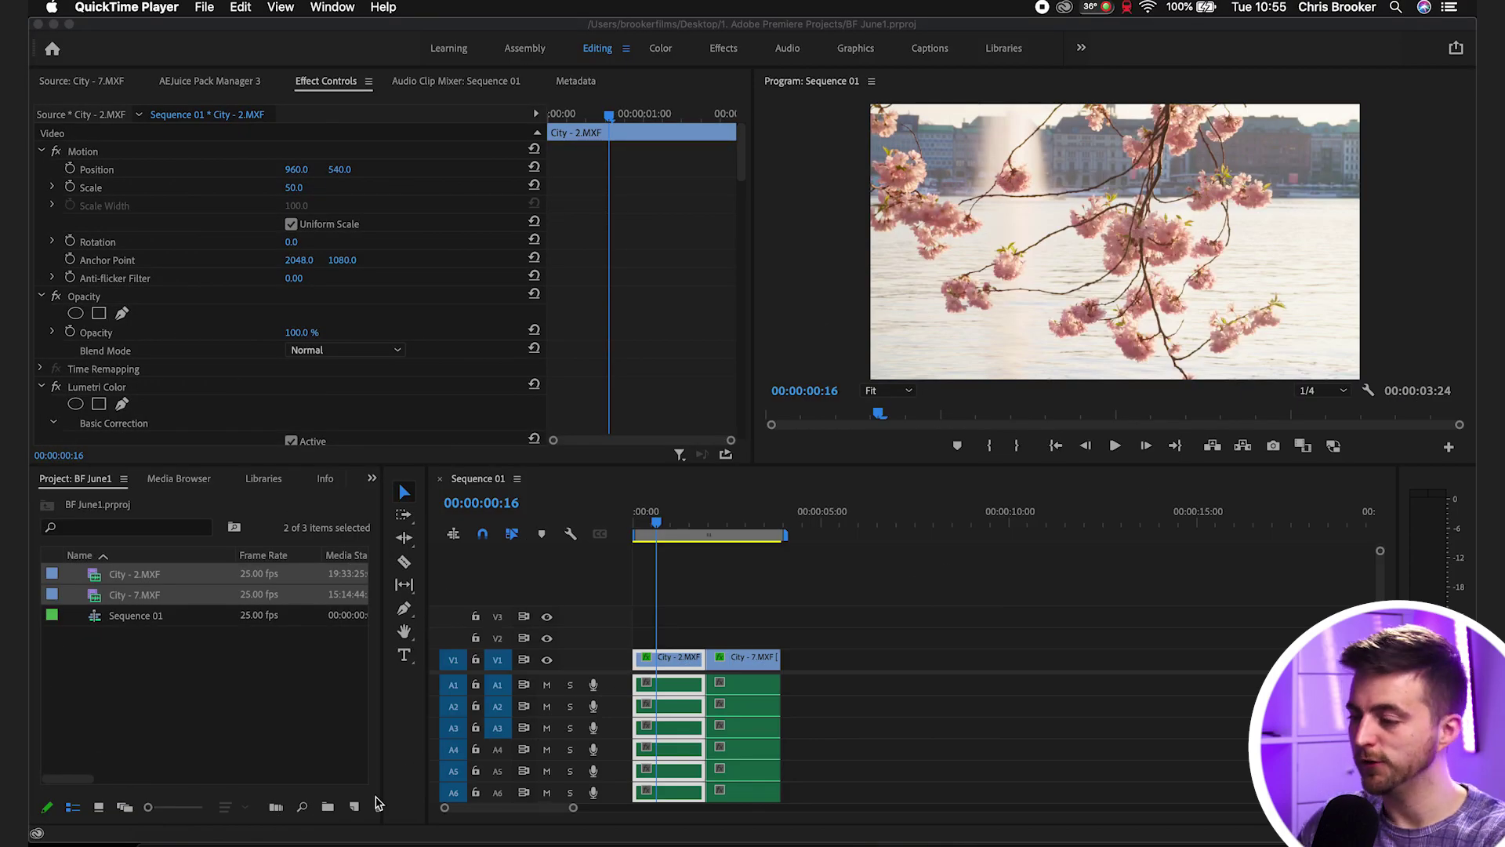
Step: Play back and scrub the cut between the two city clips to review it
left_click(693, 521)
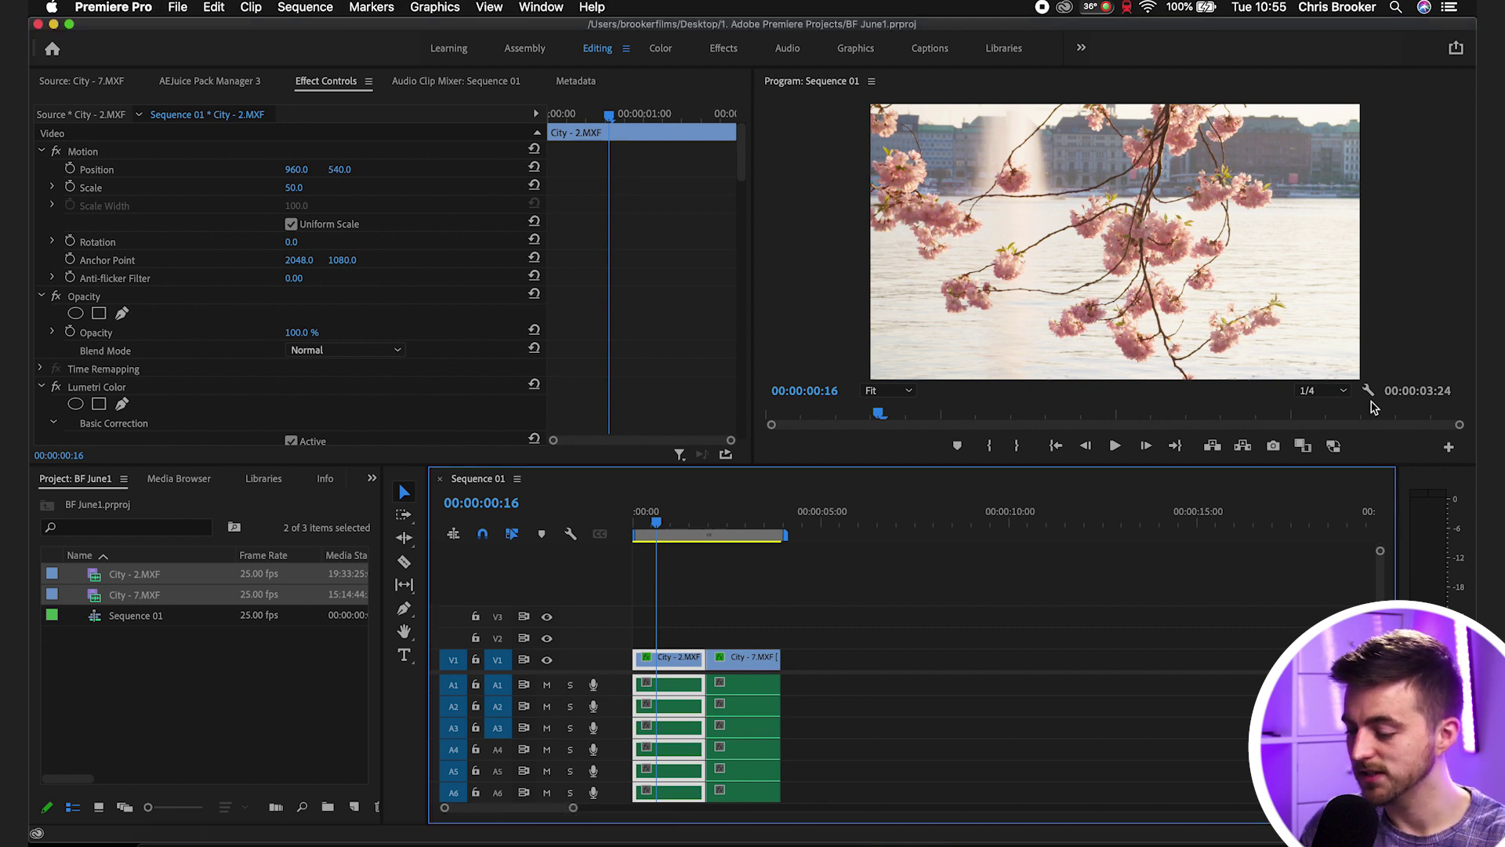
left_click(673, 517)
mouse_move(674, 517)
left_mouse_down()
mouse_move(732, 511)
mouse_move(668, 532)
left_mouse_up()
key("space")
key("=")
key("=")
key("-")
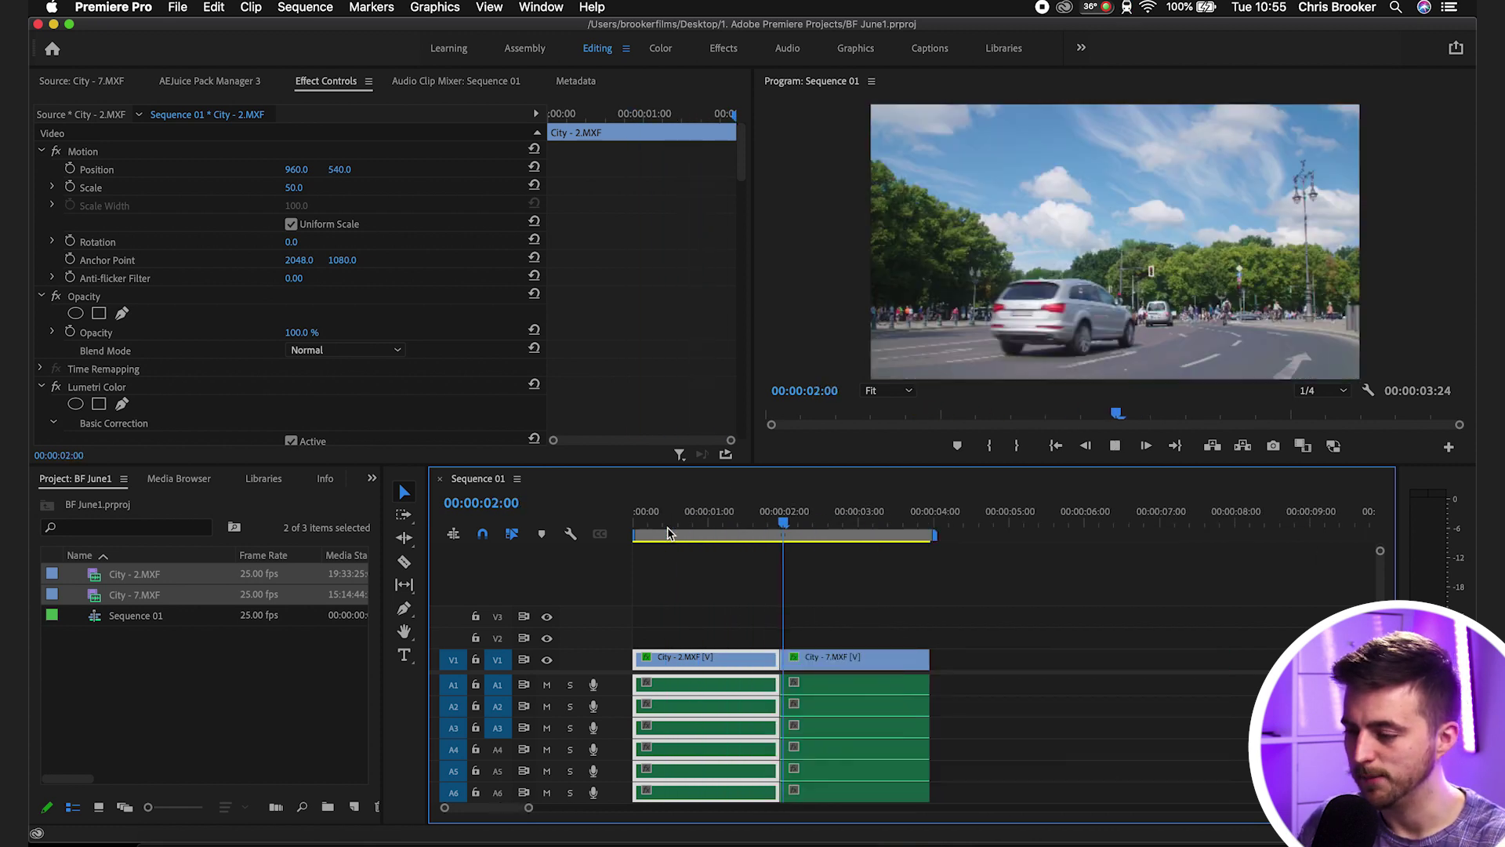
key("space")
mouse_move(807, 659)
left_mouse_down()
mouse_move(881, 661)
mouse_move(828, 661)
left_mouse_up()
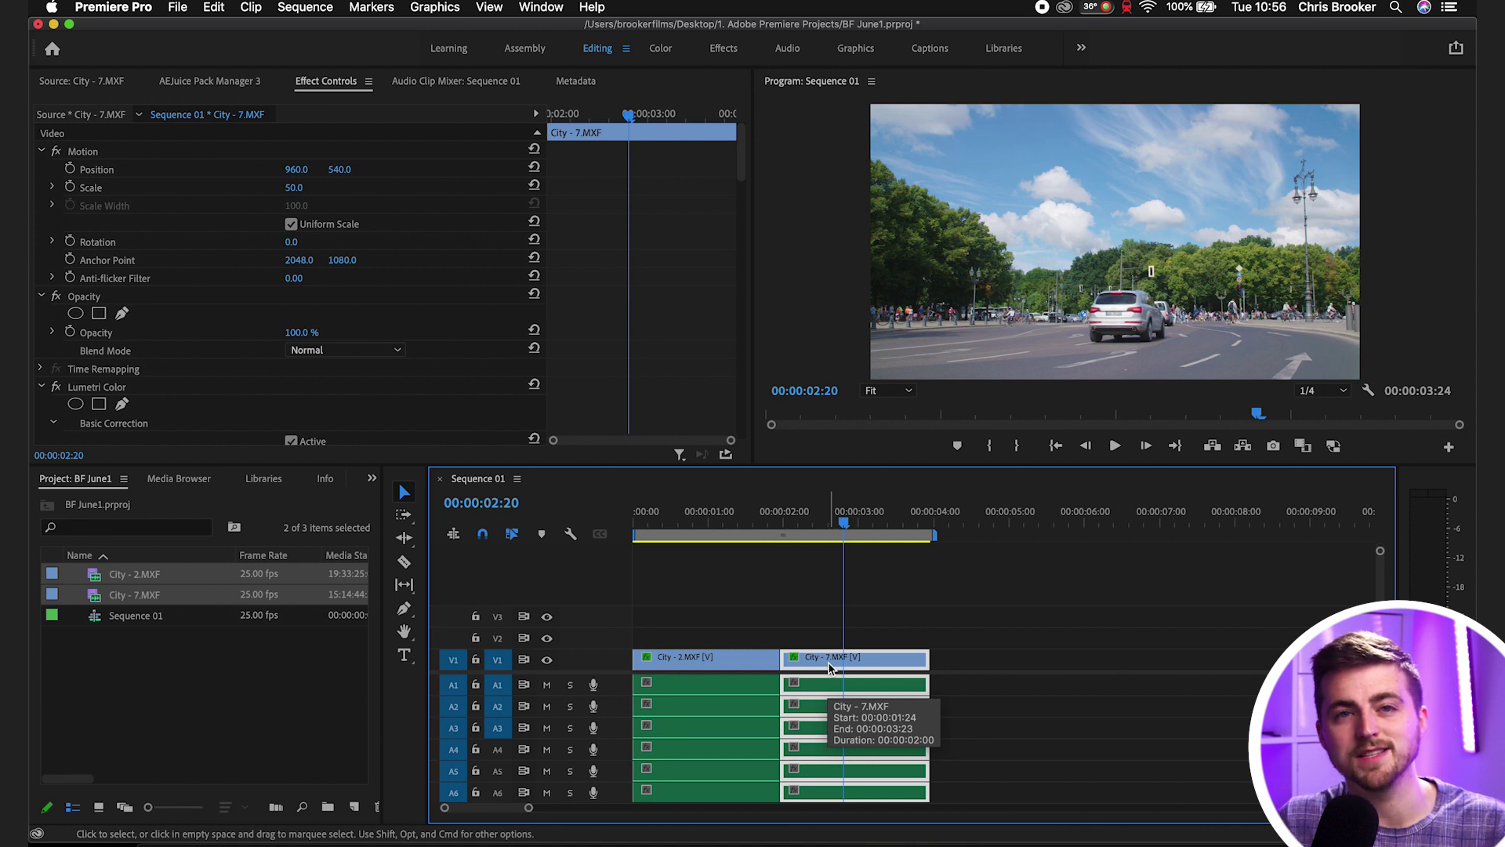
Step: Create a 1920×1080 color matte in bright yellow (F3E23A), keeping the name Color Matte
left_click(154, 723)
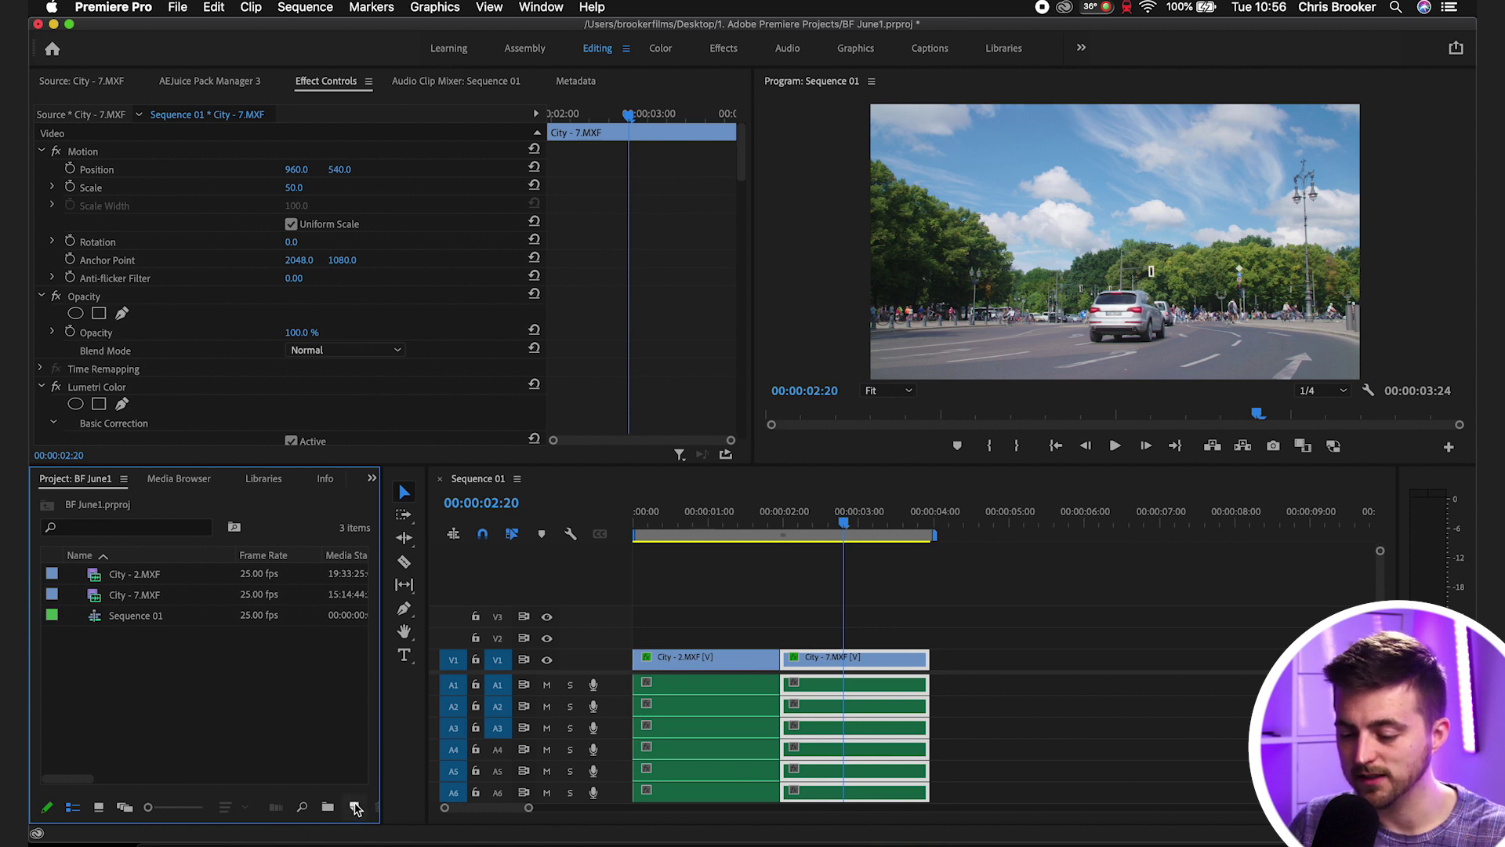
left_click(354, 807)
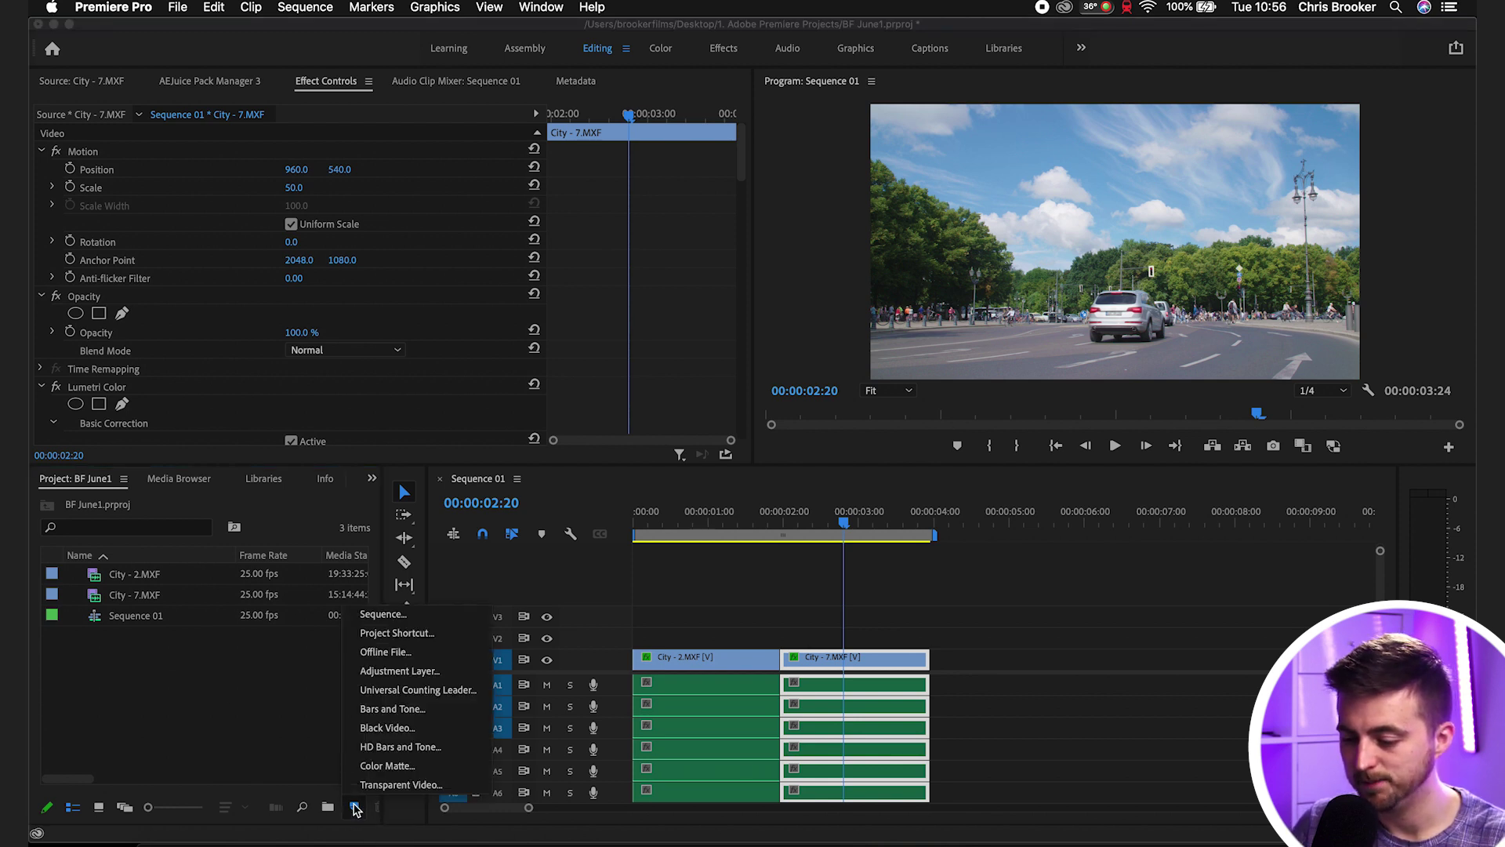
left_click(259, 700)
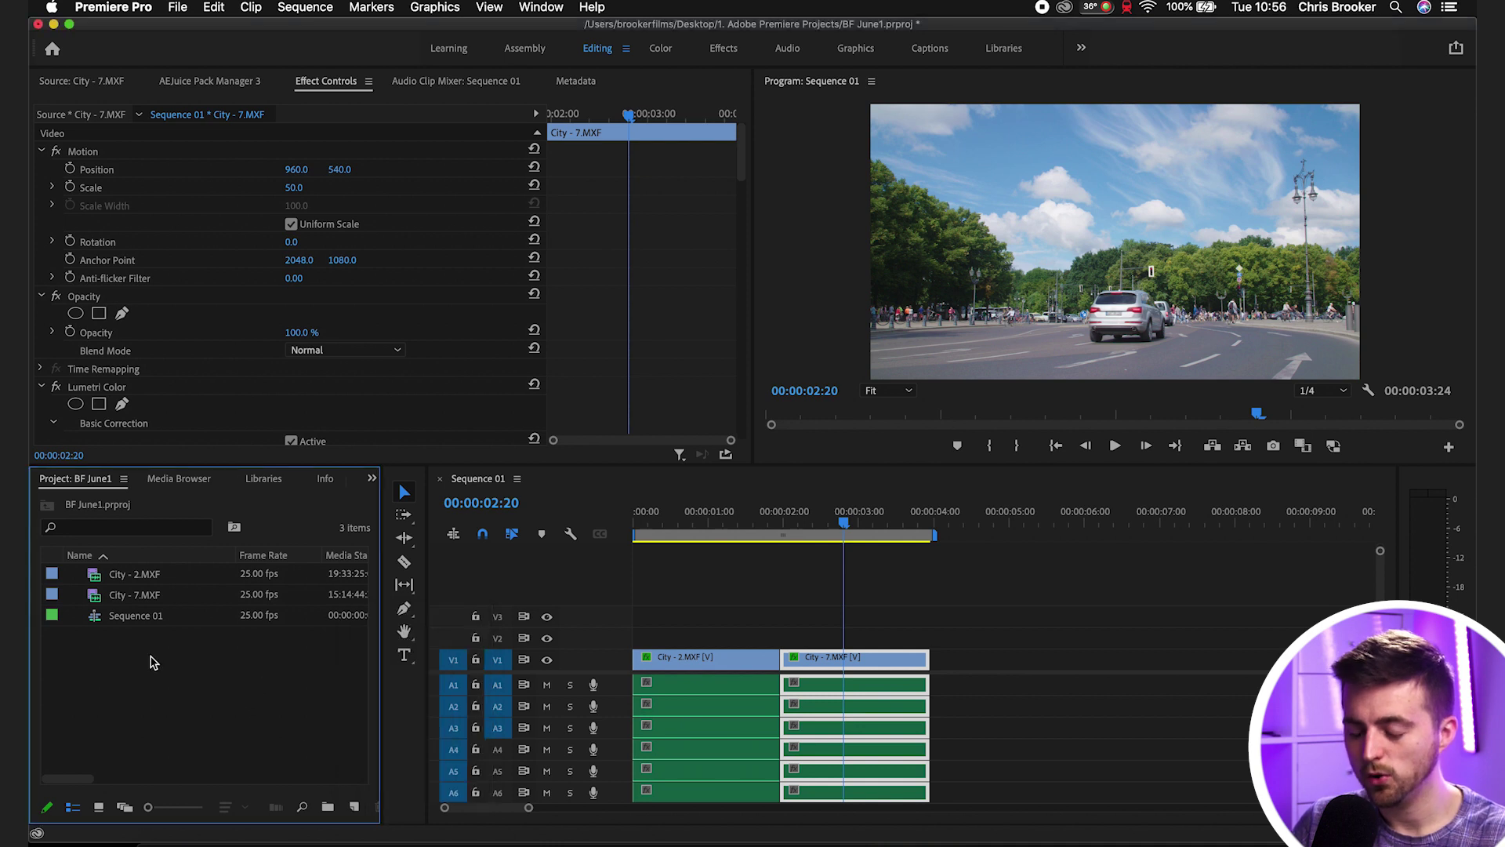
right_click(128, 666)
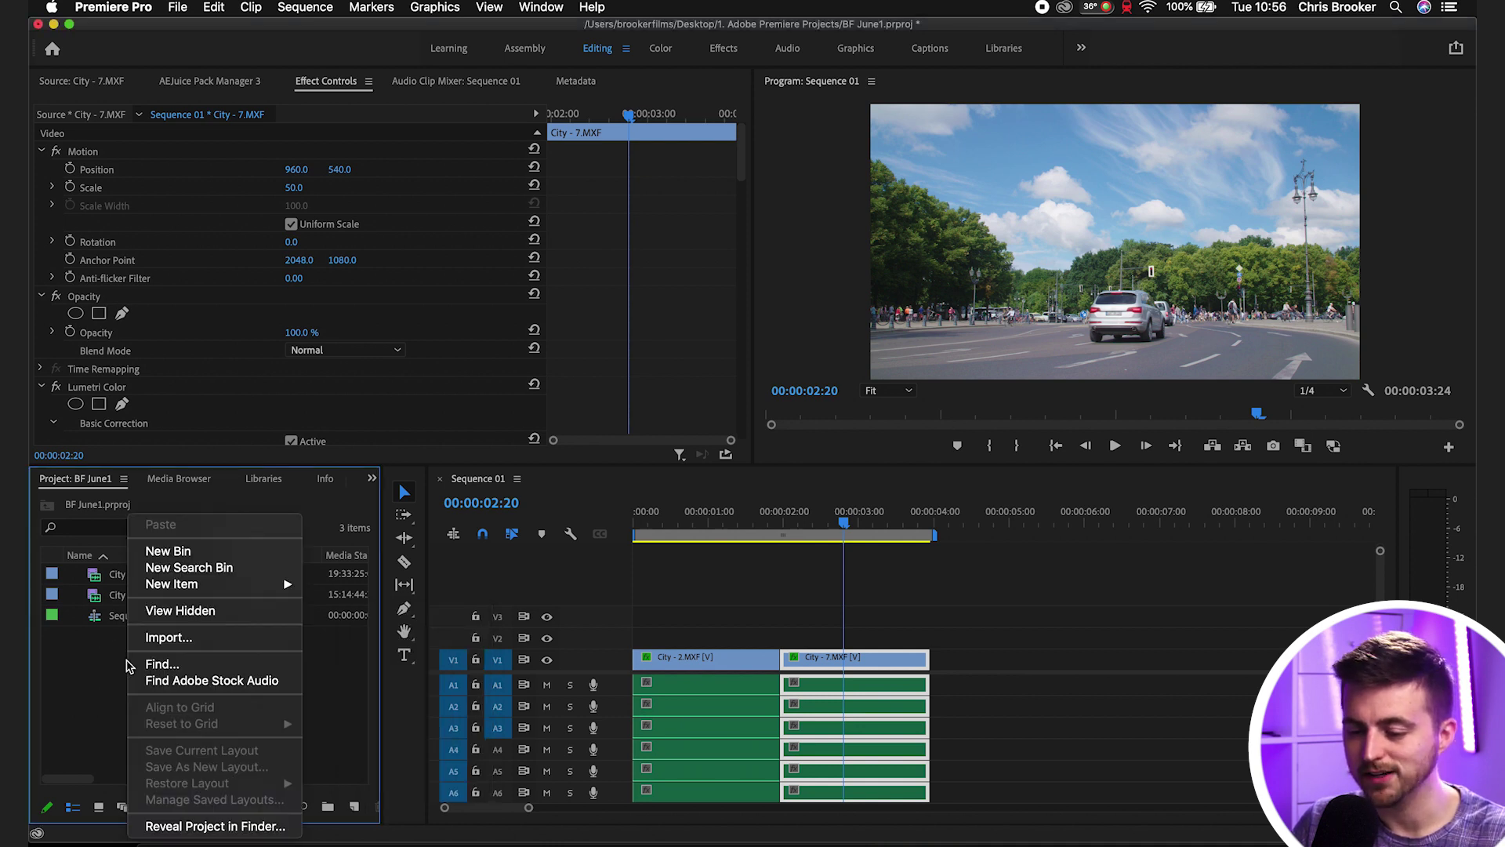
mouse_move(228, 590)
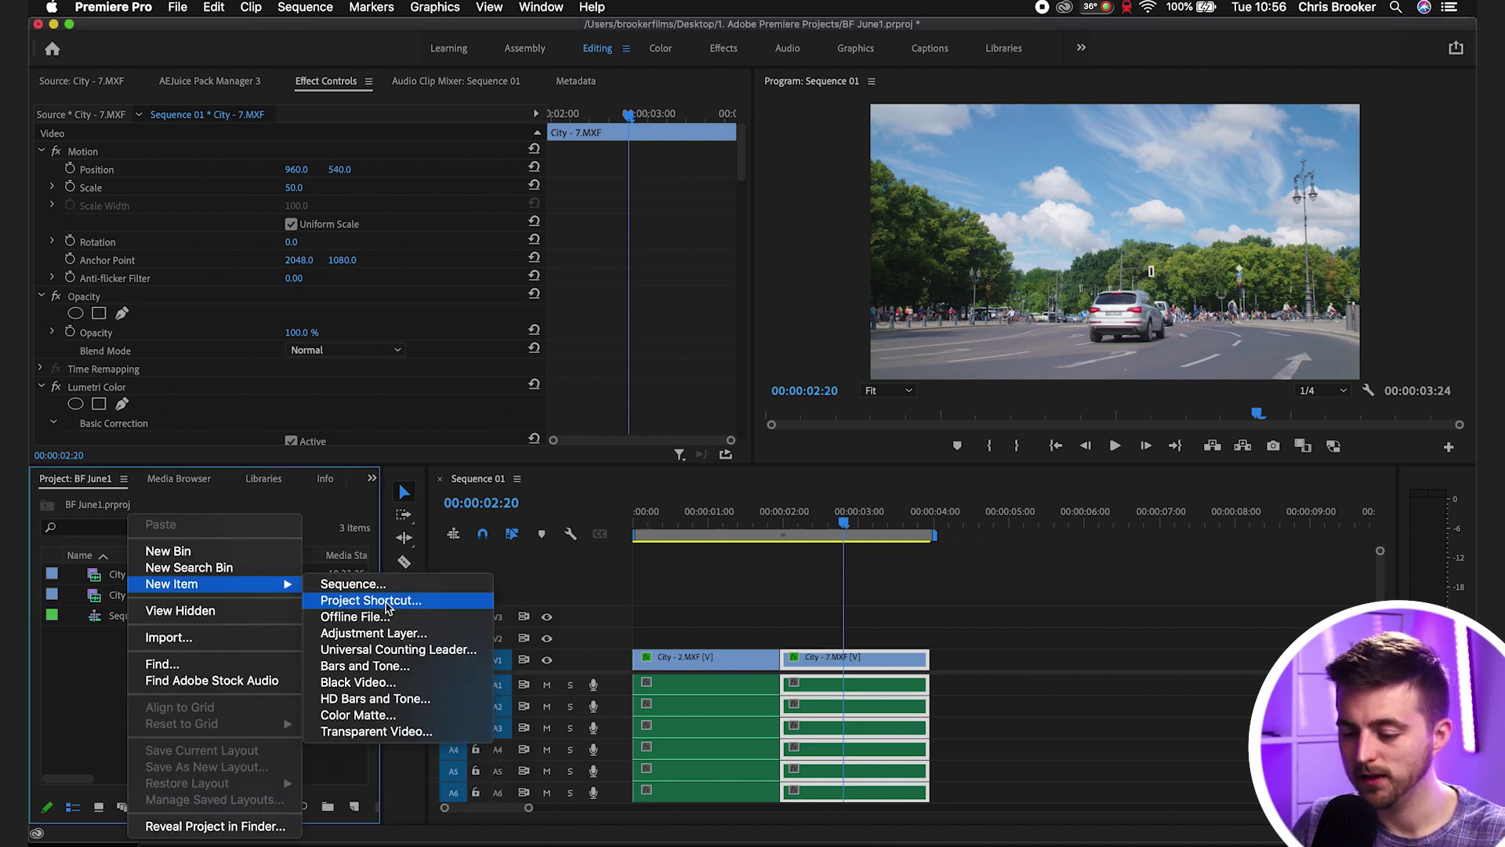
left_click(397, 715)
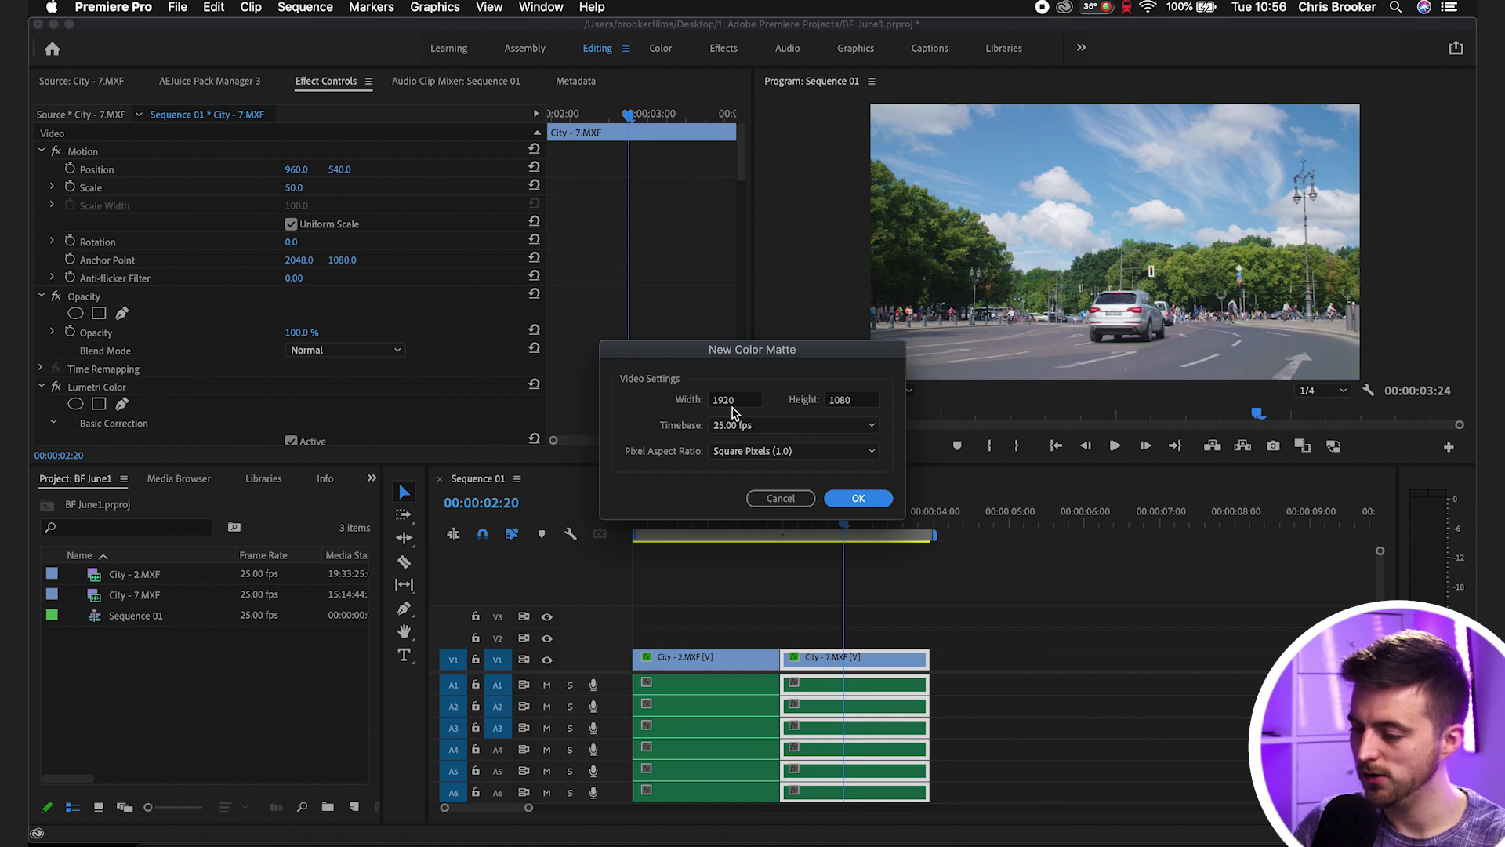
key("Return")
left_click_drag(786, 413, 783, 360)
mouse_move(665, 487)
left_mouse_down()
mouse_move(712, 511)
mouse_move(699, 504)
mouse_move(711, 536)
left_mouse_up()
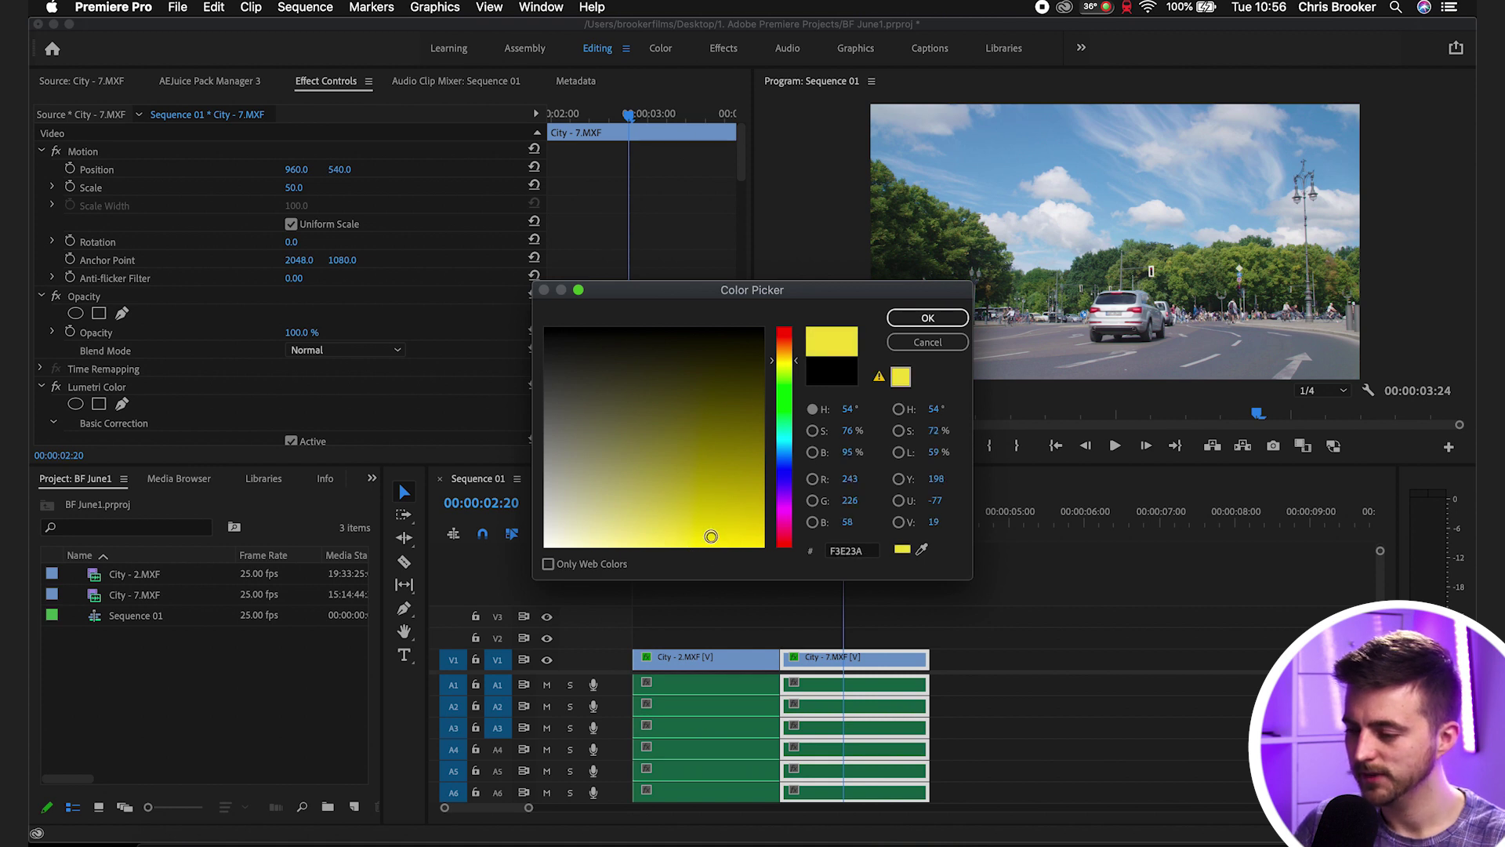
left_click(939, 322)
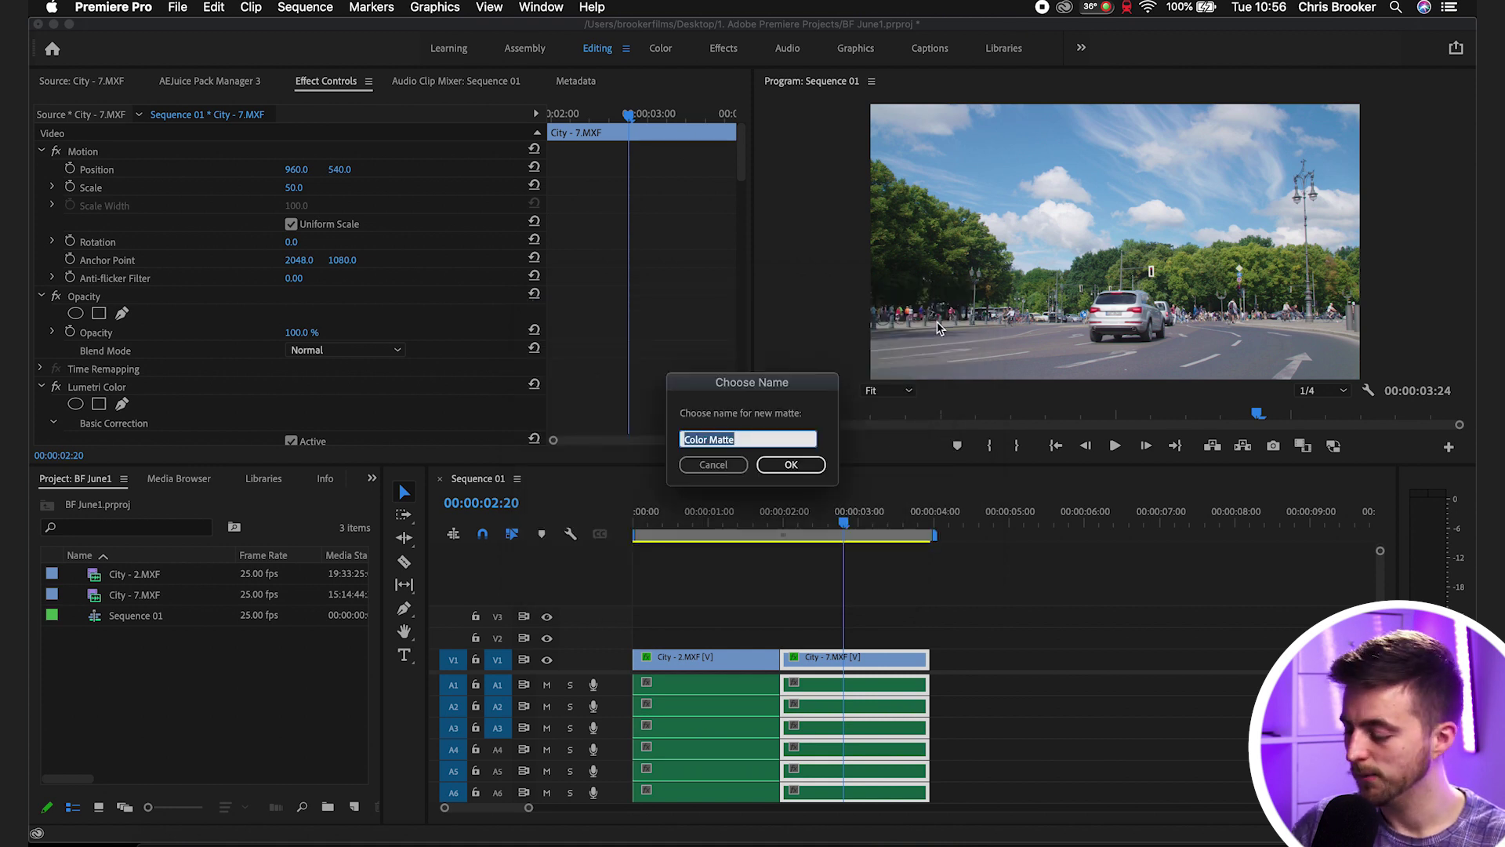
key("Return")
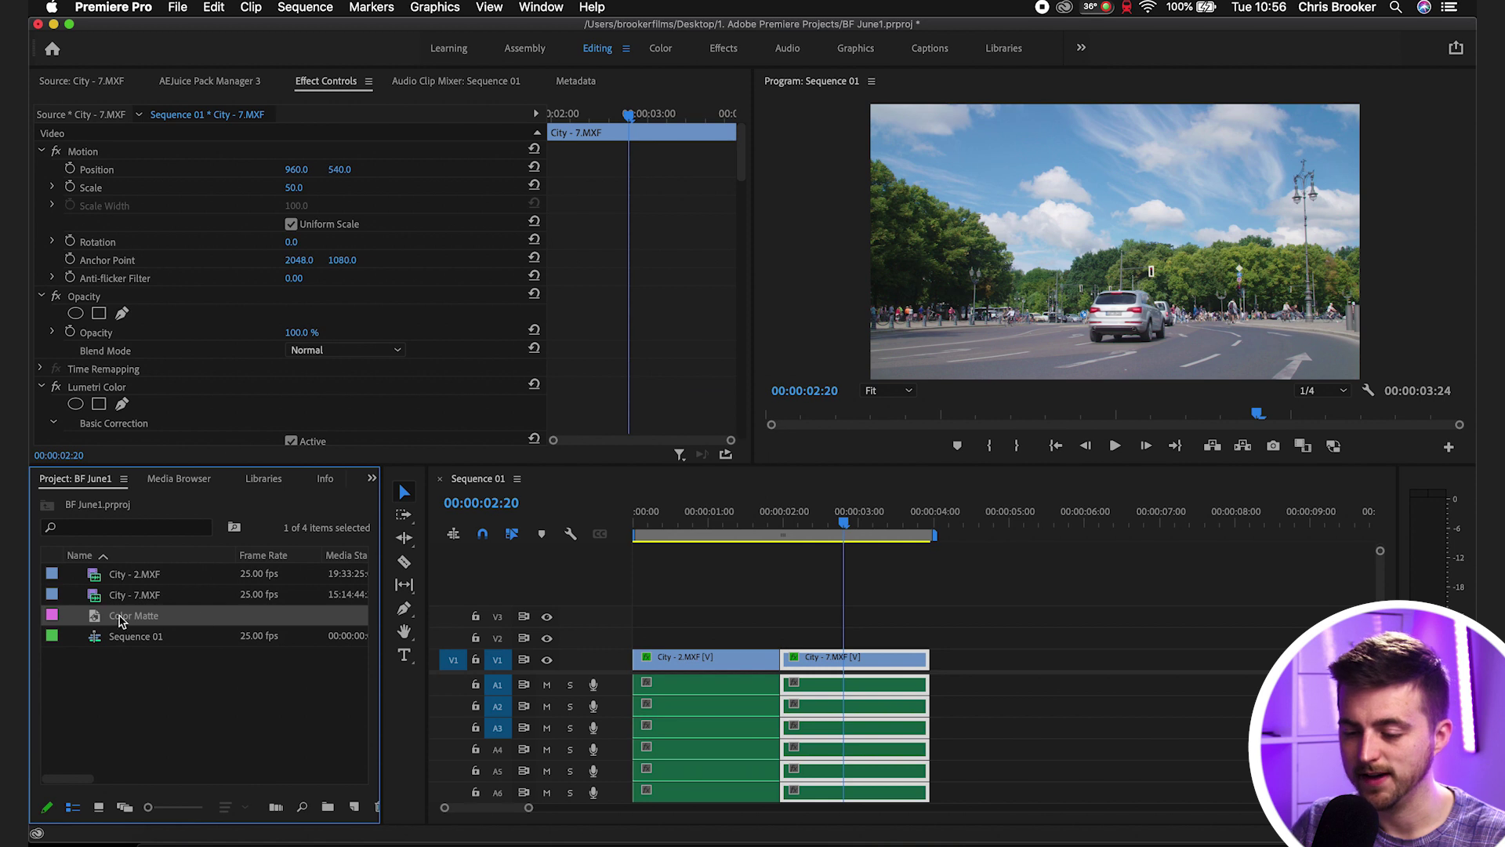
Step: Drag Color Matte onto V2 above the city clips and return the playhead to the cut
left_click(117, 617)
left_click_drag(117, 618, 737, 636)
scroll(791, 567, "up", 4)
left_click(847, 544)
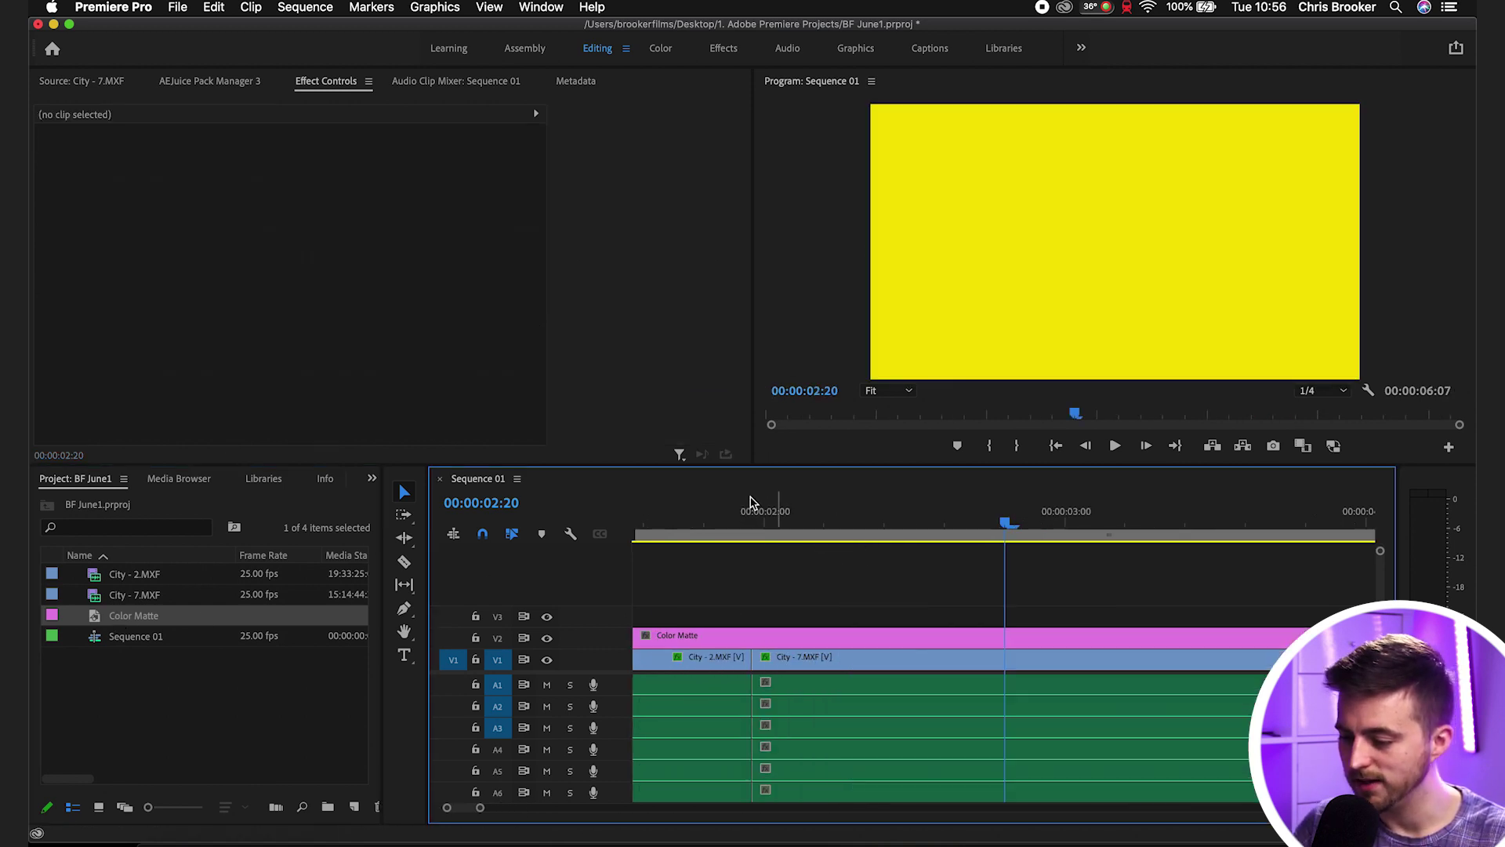
left_click_drag(762, 516, 752, 512)
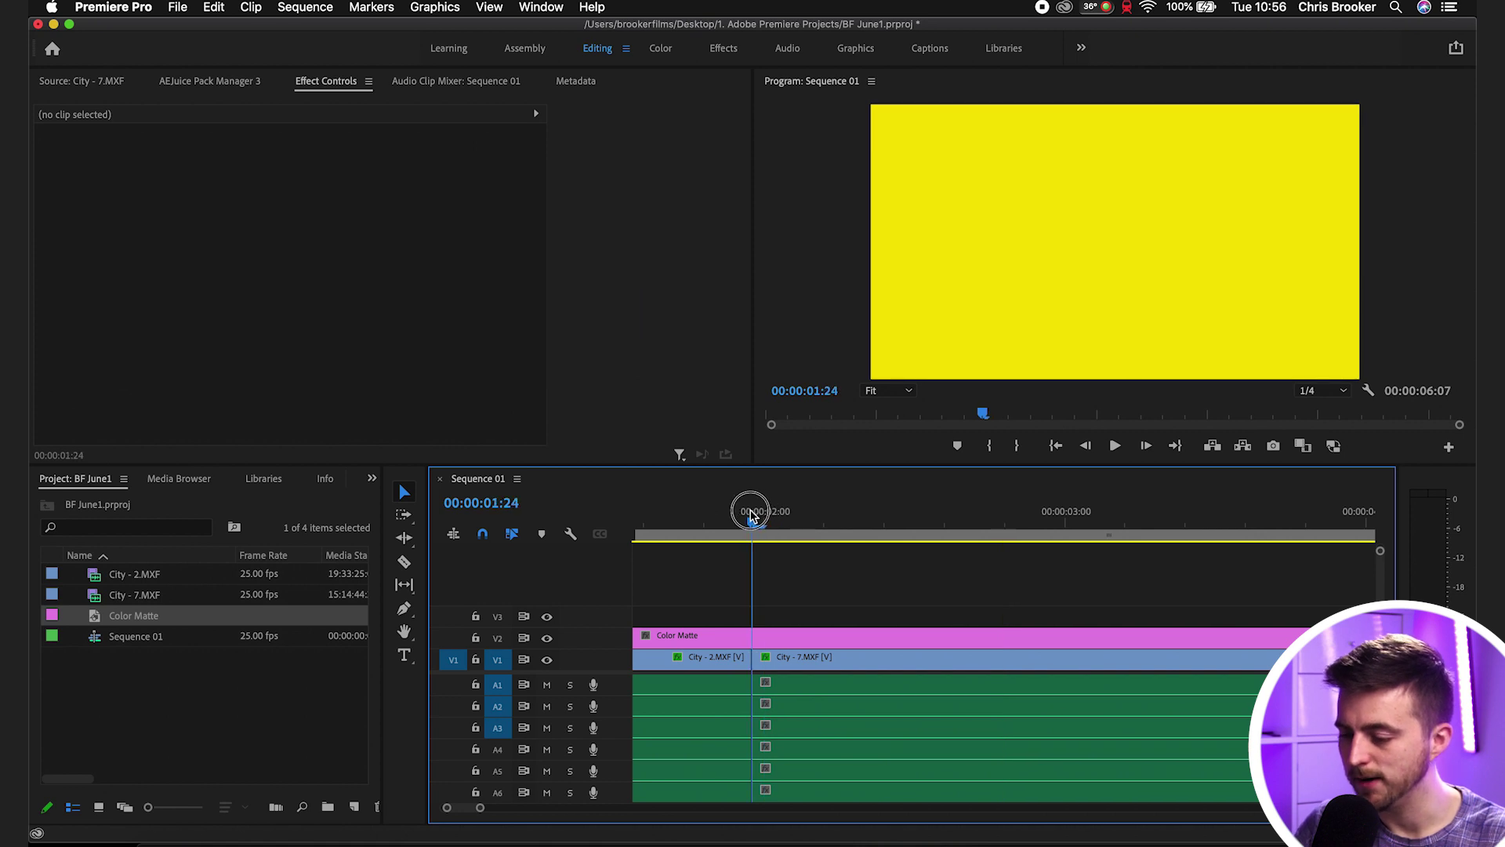
scroll(766, 571, "left", 5)
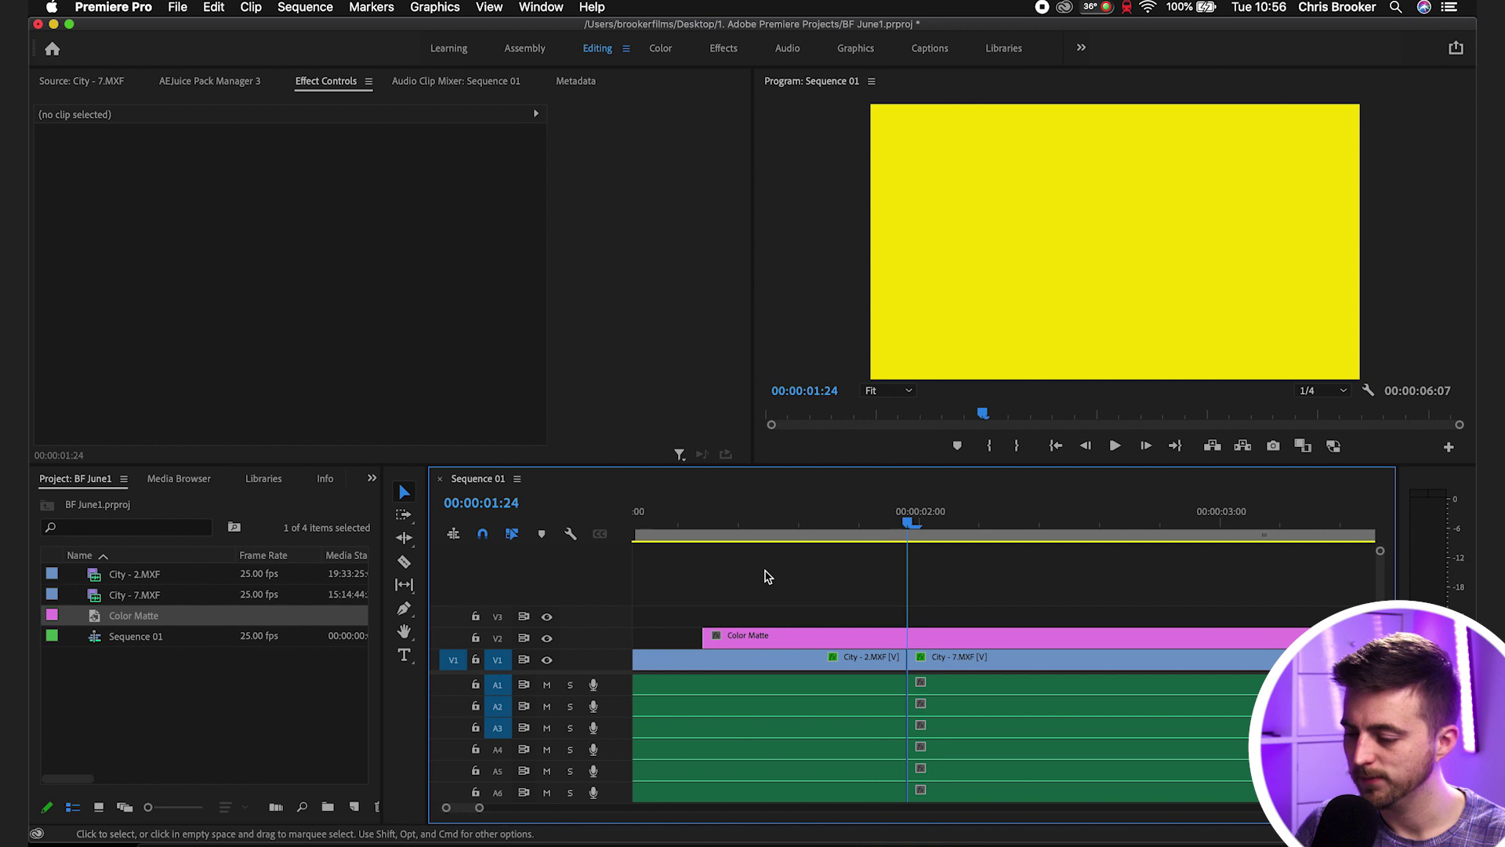
Step: Split the matte ten frames before the cut and delete the leading piece
key("Left")
key("Left")
key("Left")
key("Left")
key("Left")
key("Left")
key("Left")
key("Left")
key("Left")
key("Left")
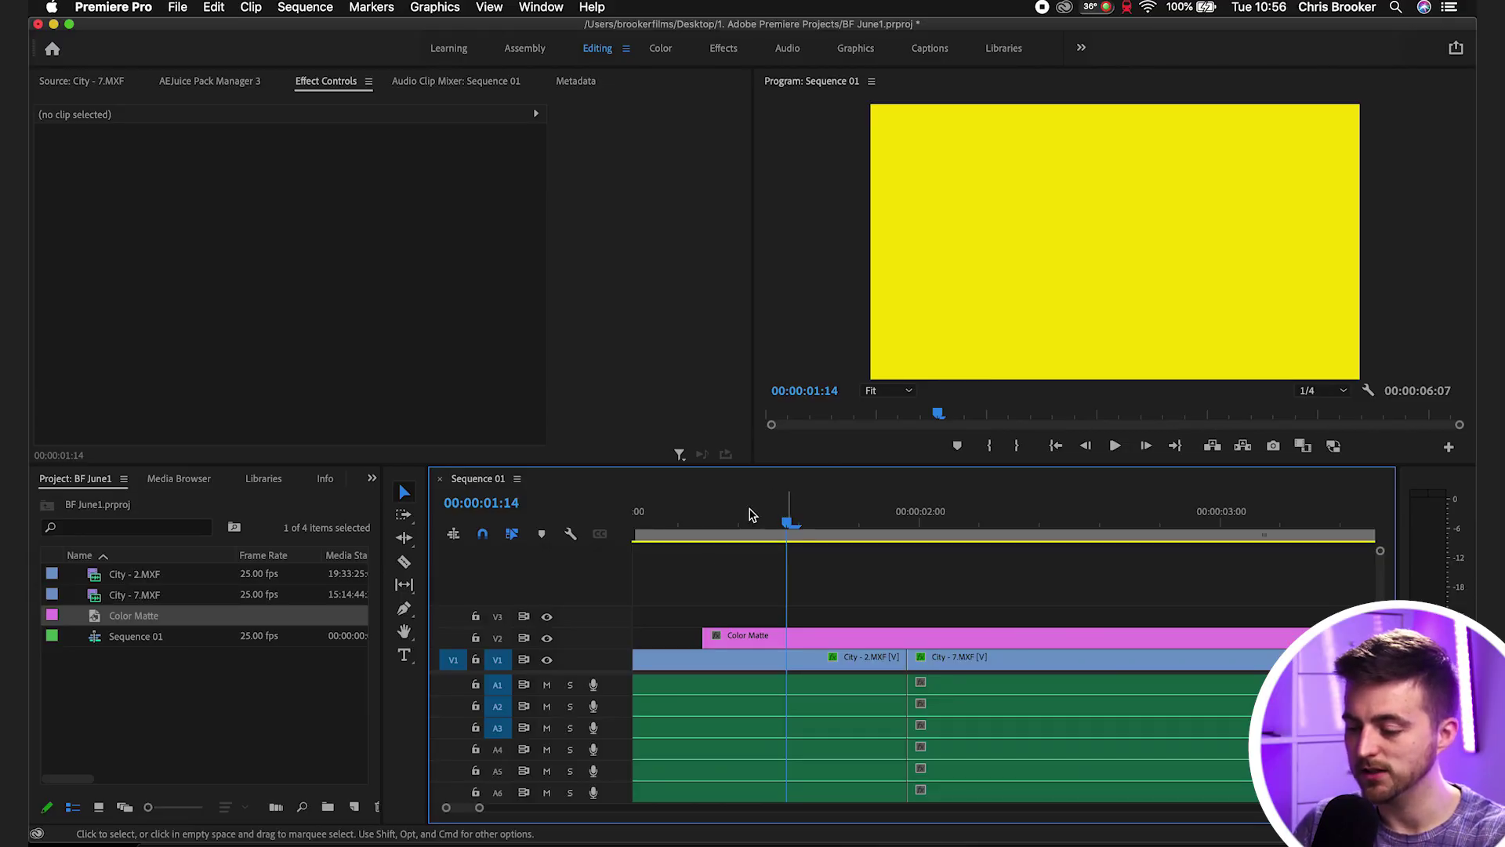
key("c")
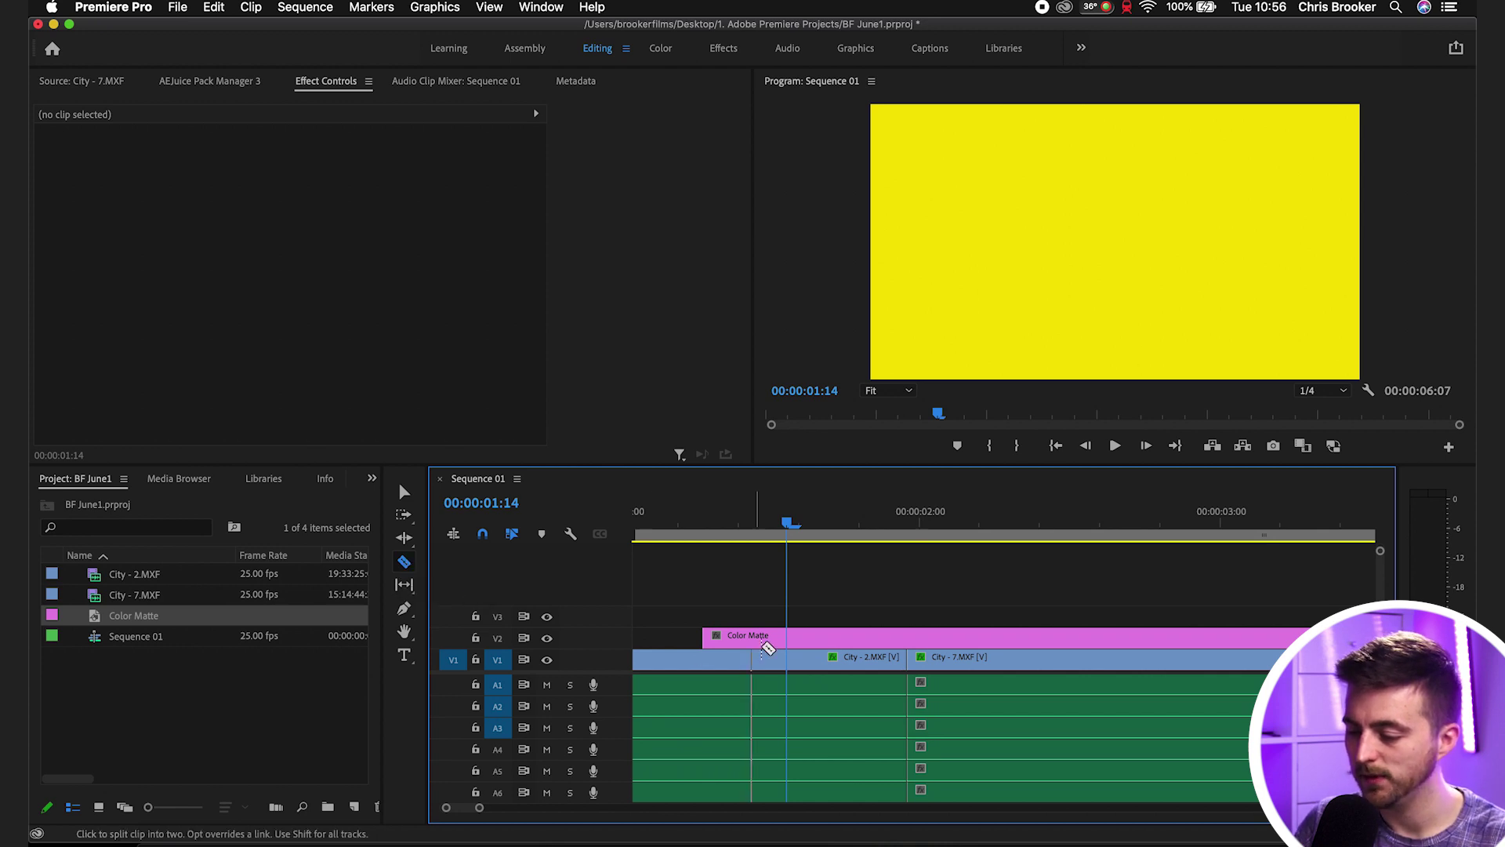
left_click(787, 636)
key("v")
left_click(765, 637)
key("Delete")
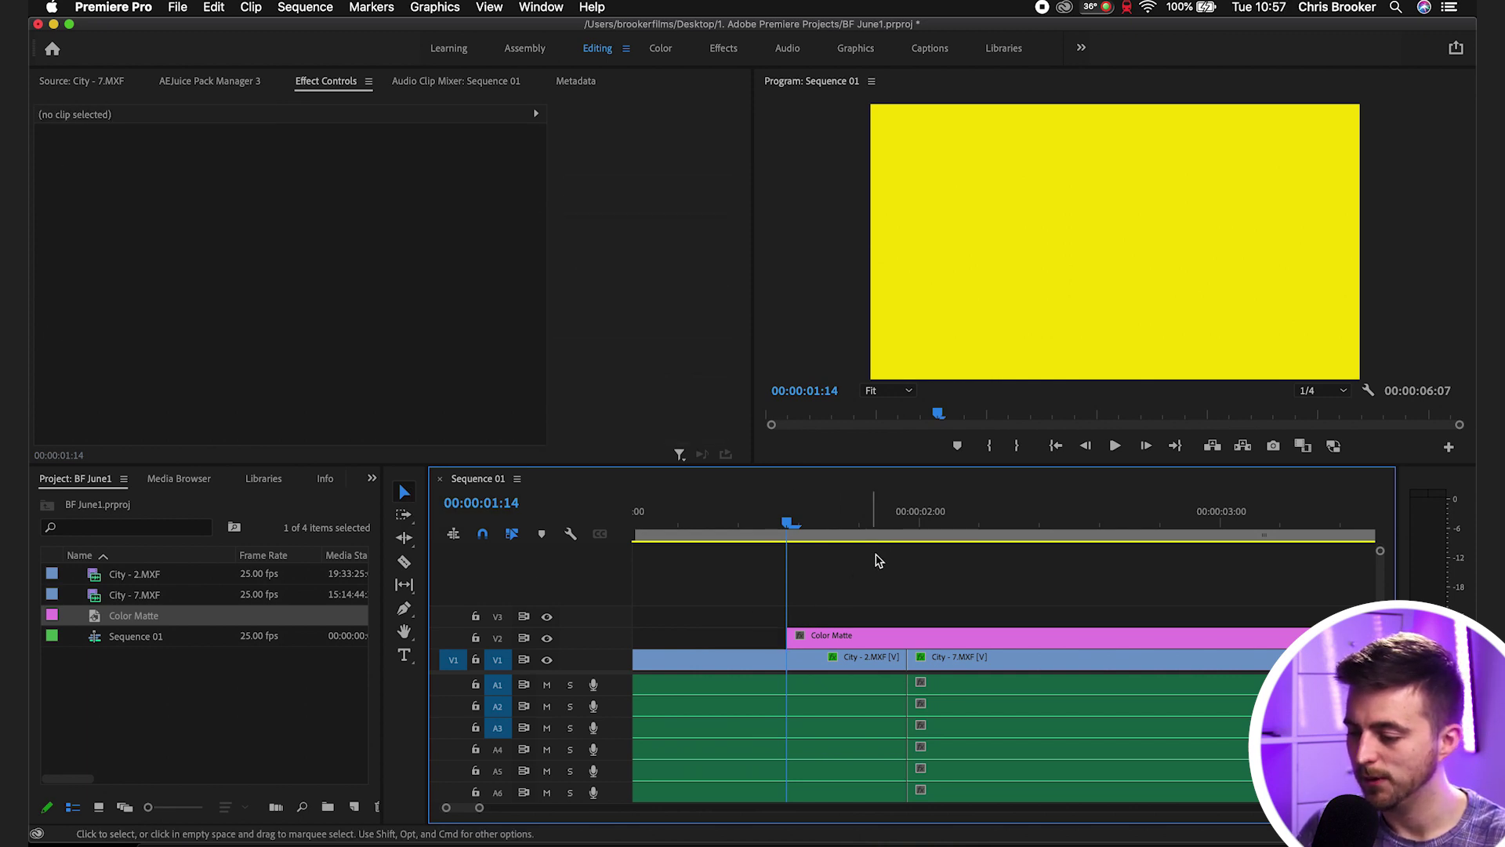
Step: Split the matte at 00:00:02:09, delete the trailing piece, and play back the result
left_click(909, 514)
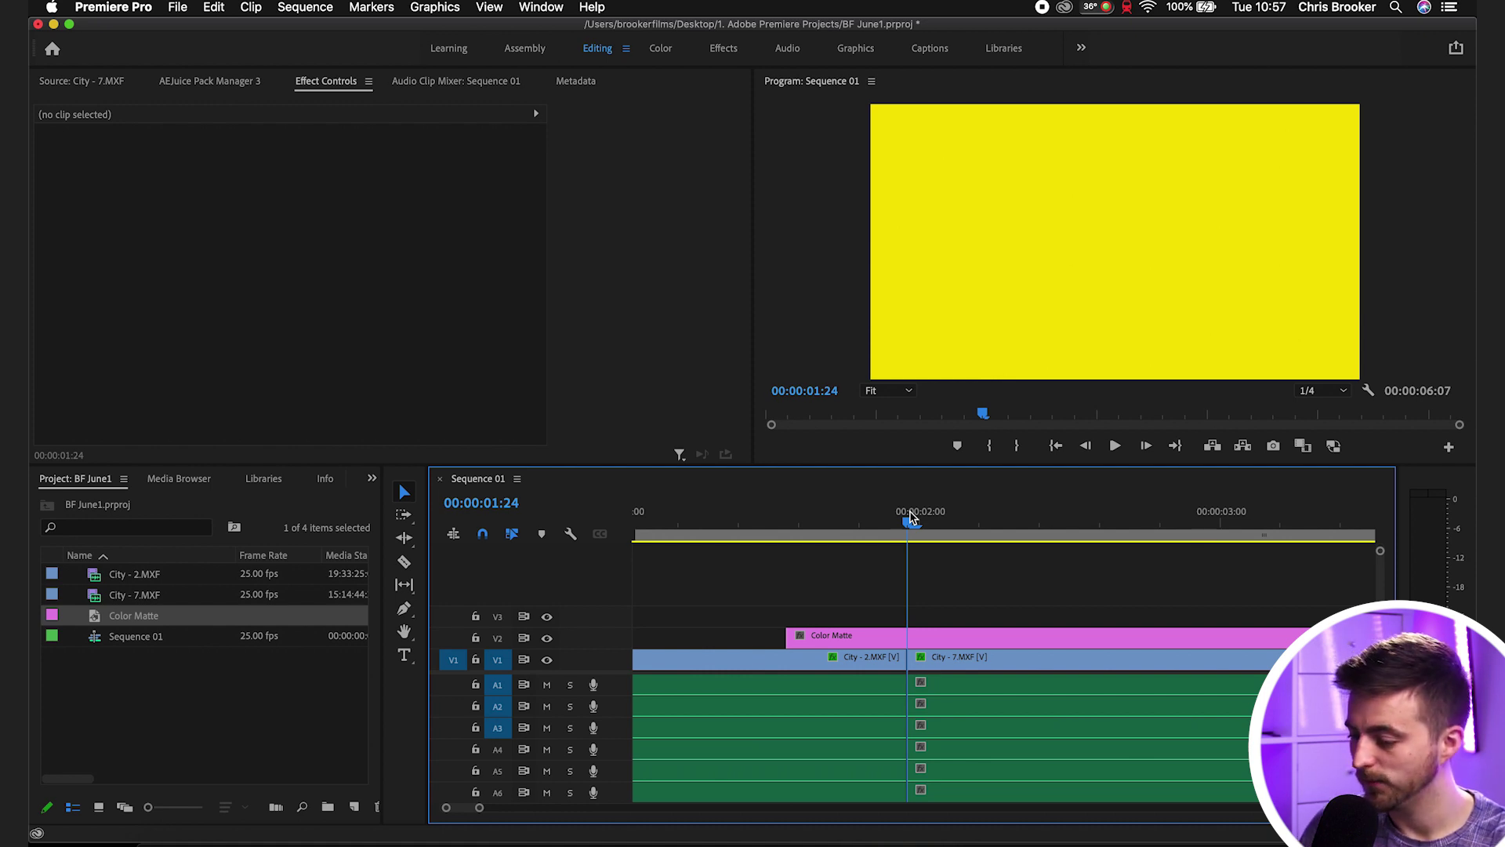
key("space")
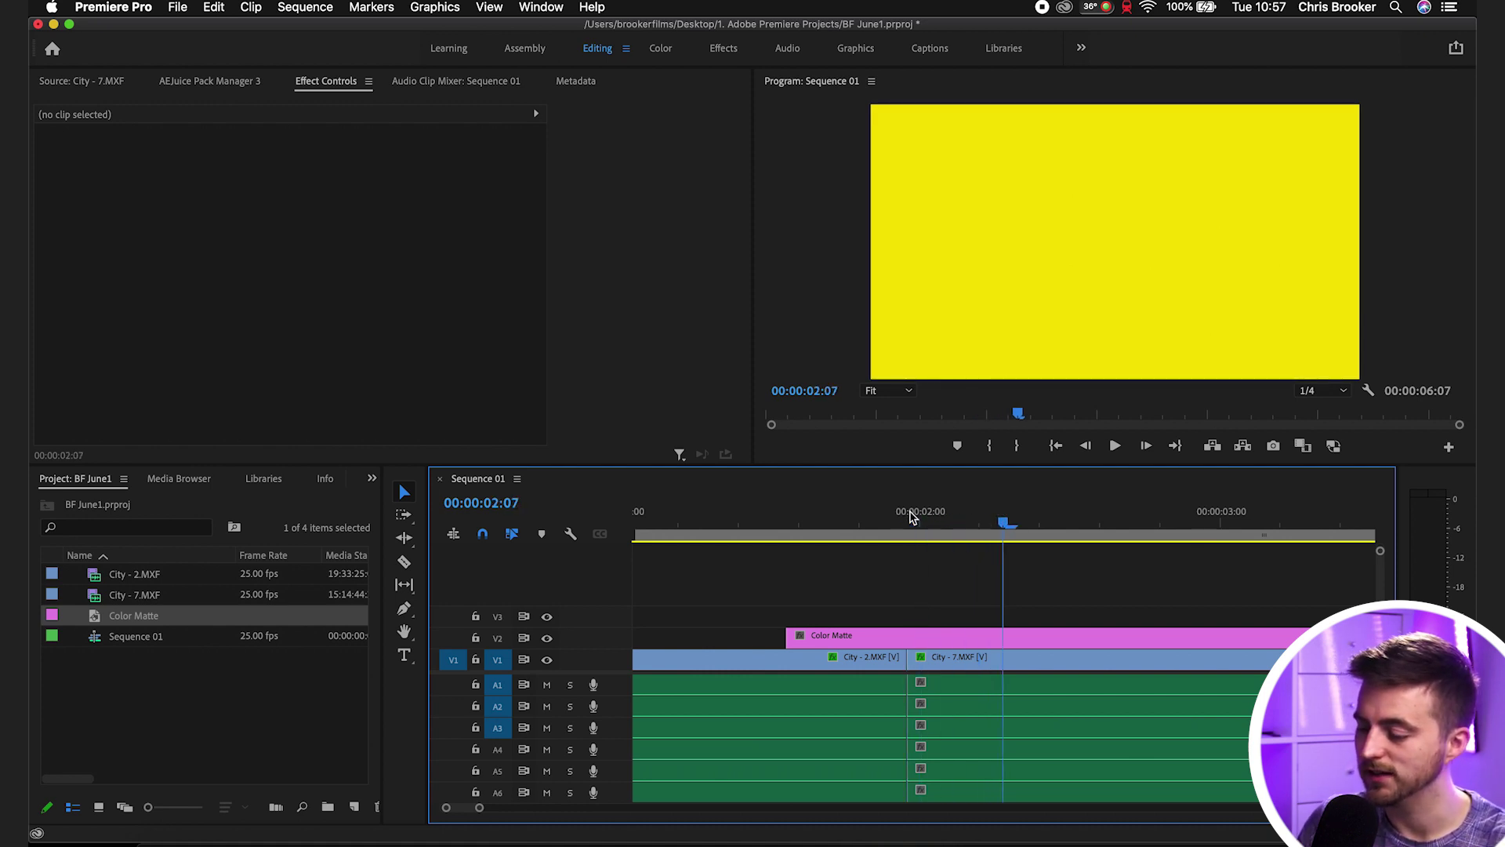
key("c")
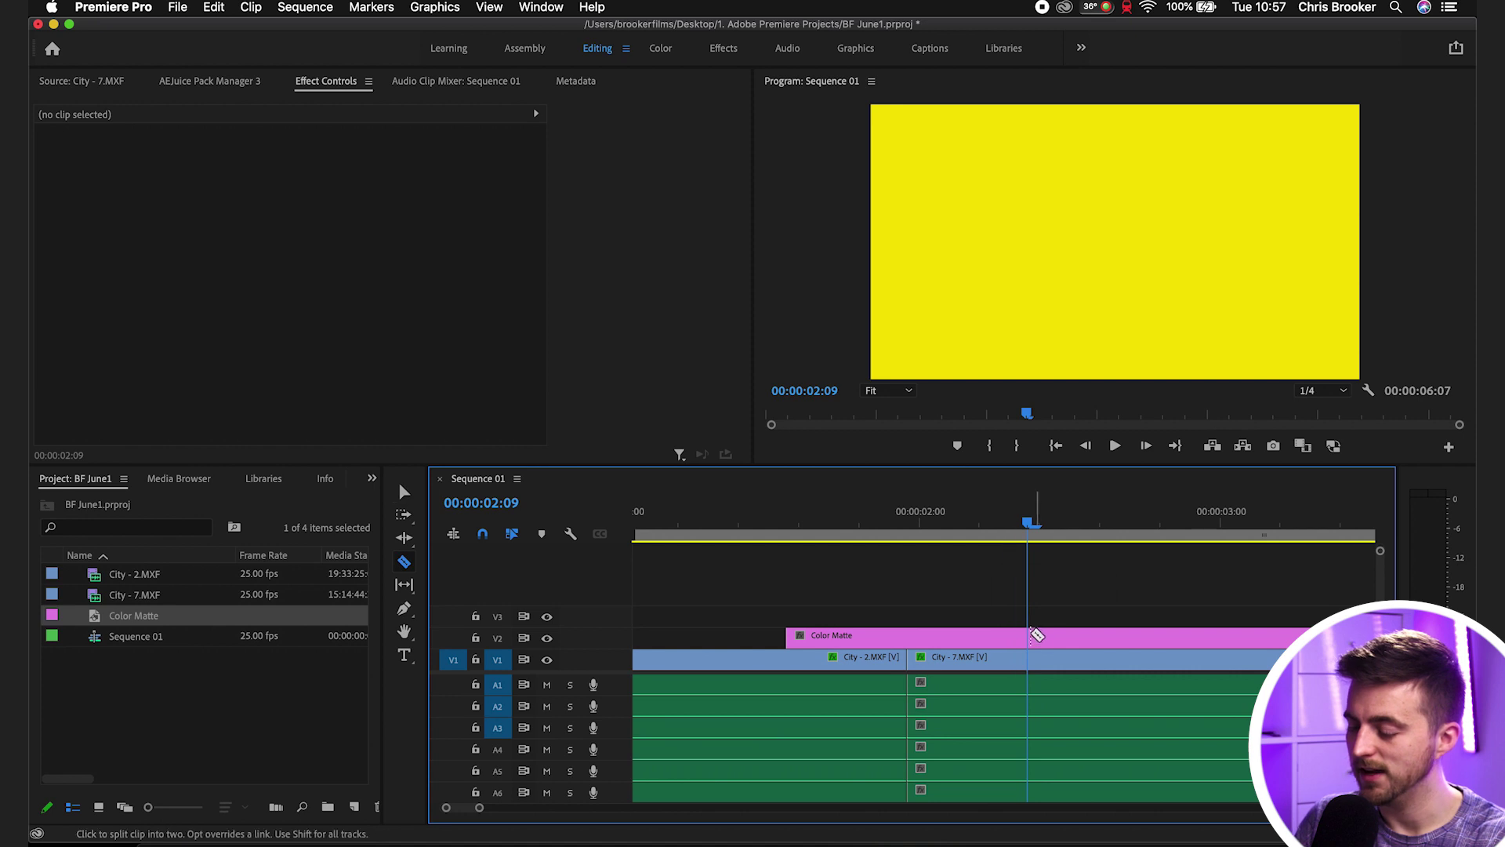
left_click(1029, 637)
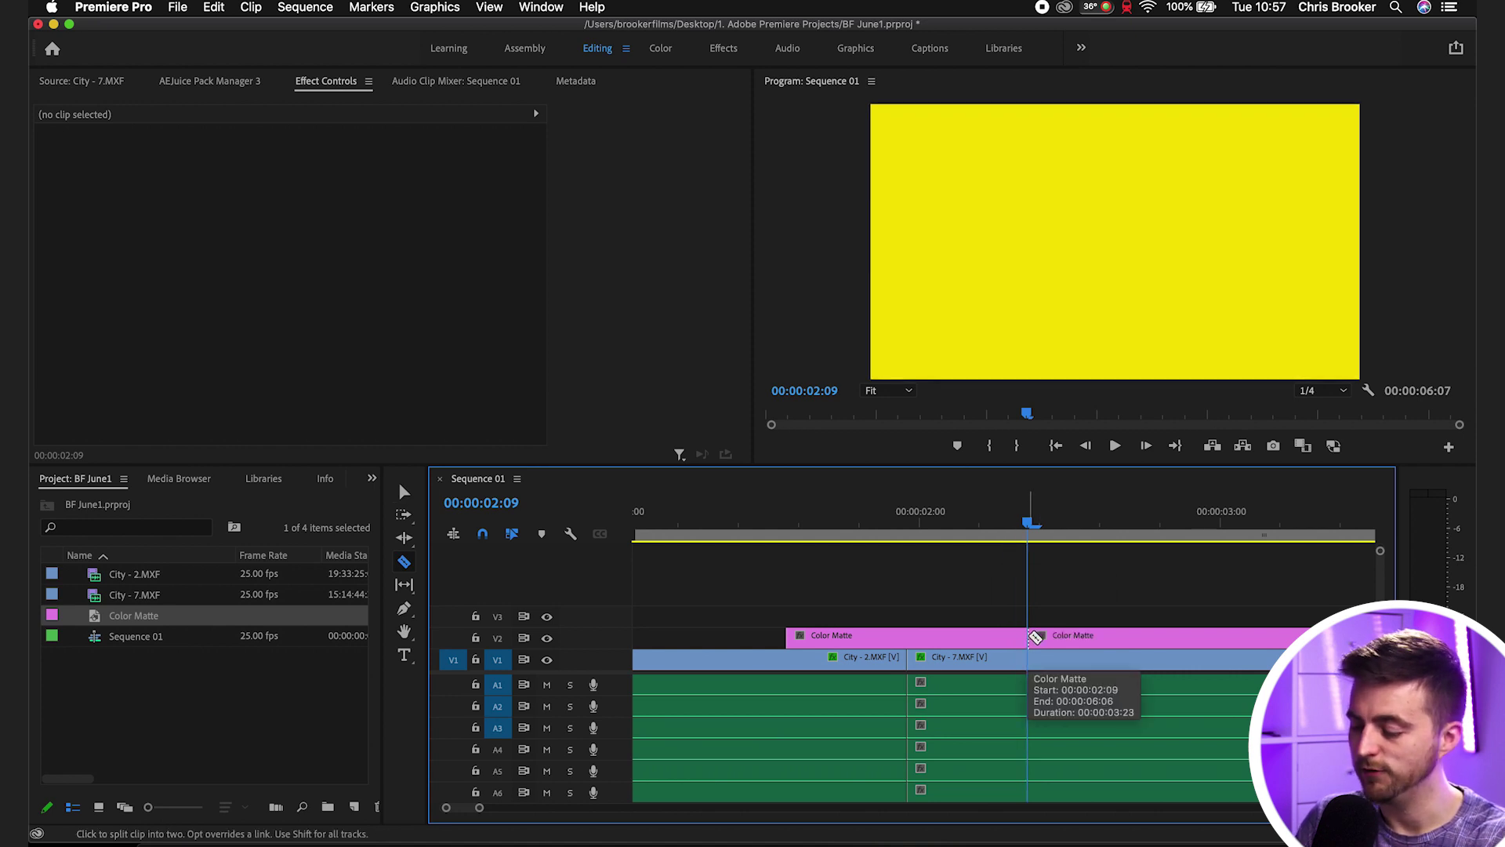
key("v")
left_click(1080, 638)
key("Delete")
left_click_drag(1028, 521, 801, 519)
key("space")
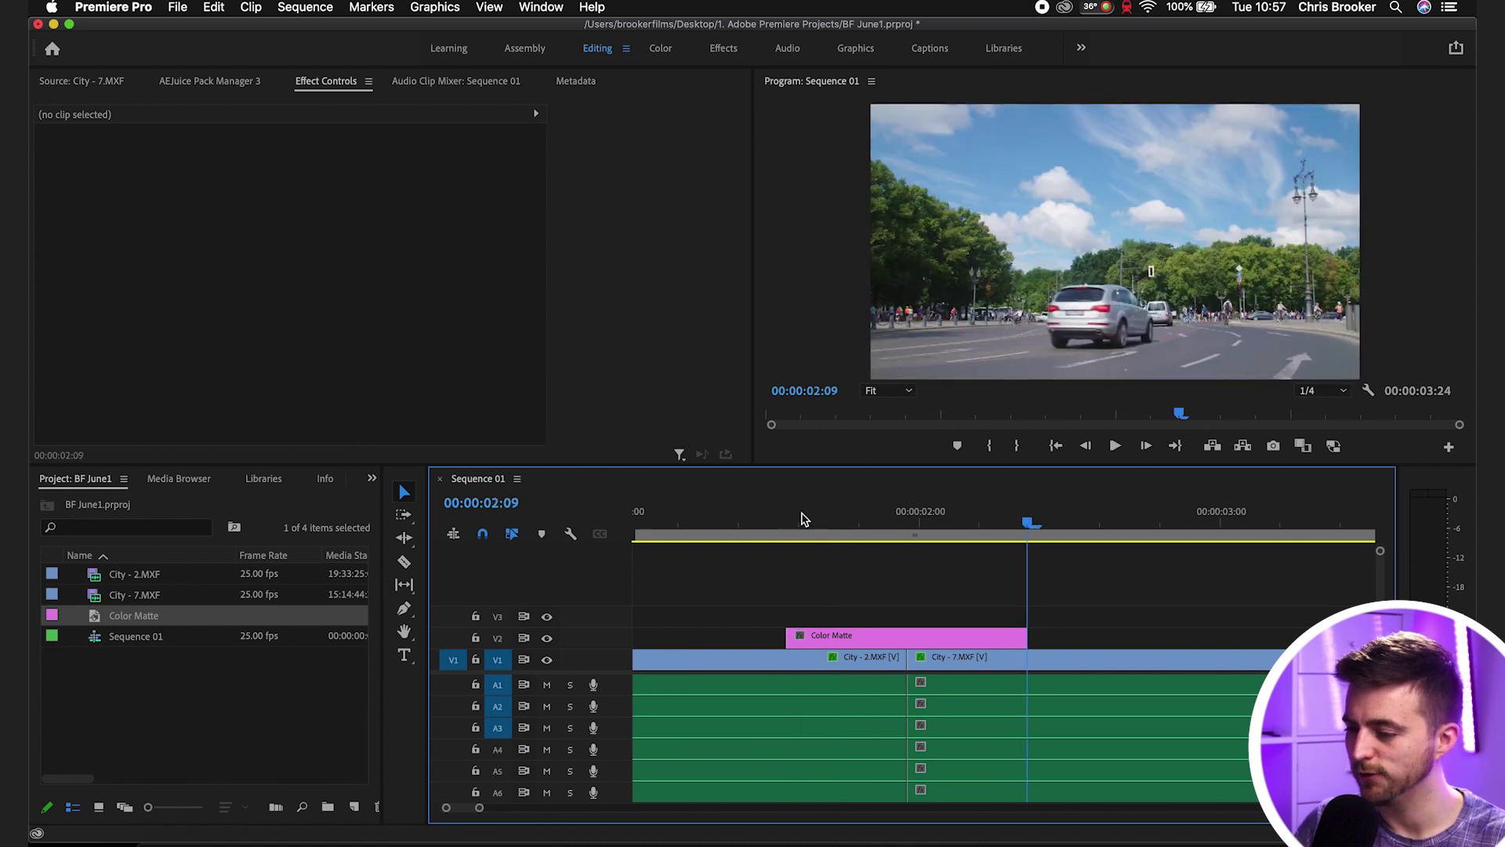
Step: Replay the matte section and set the program preview zoom to 50%
left_click(714, 519)
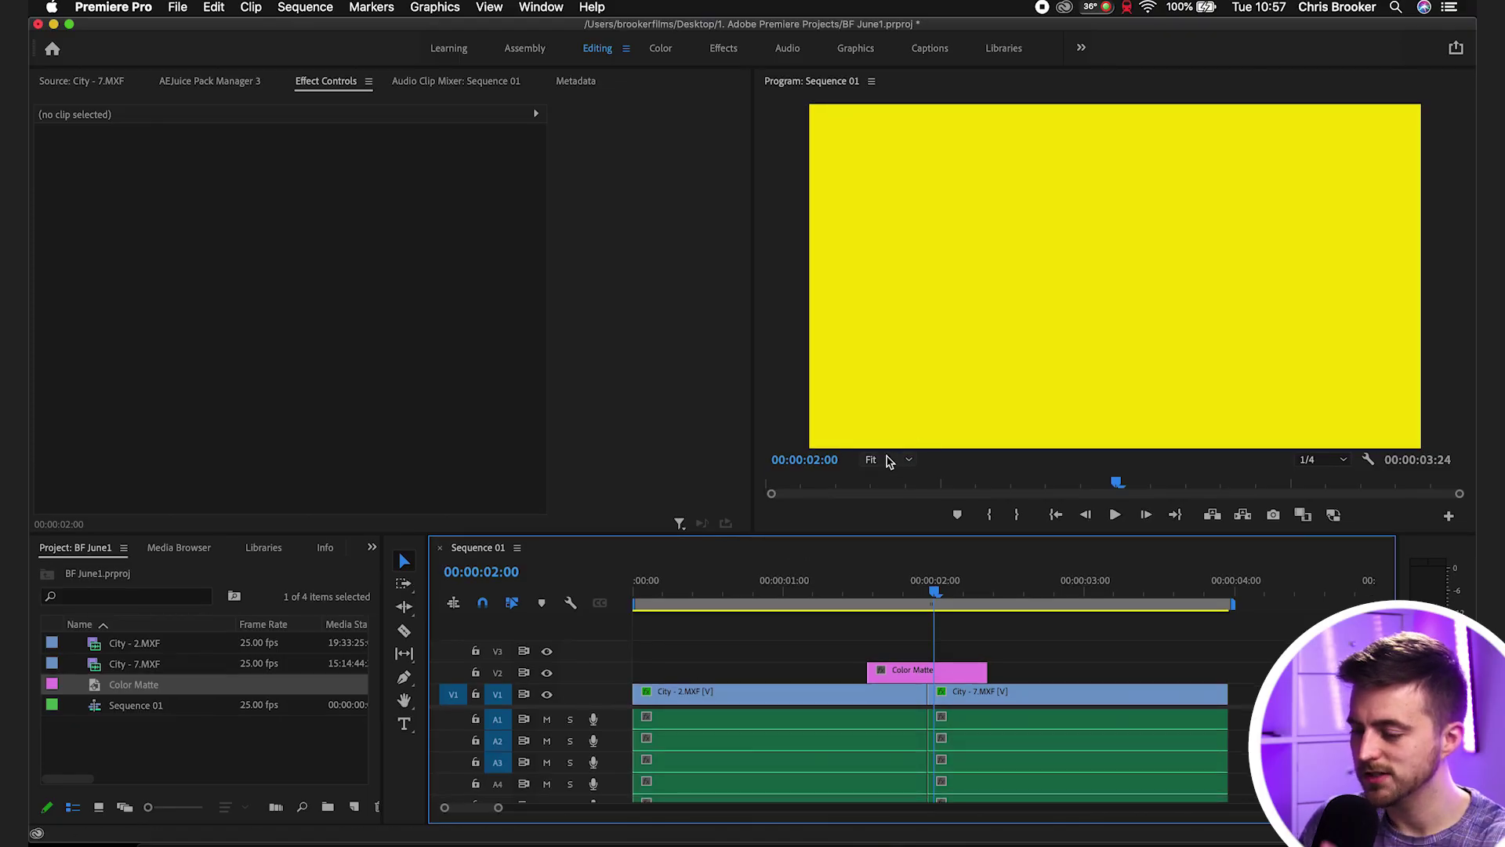
left_click(885, 461)
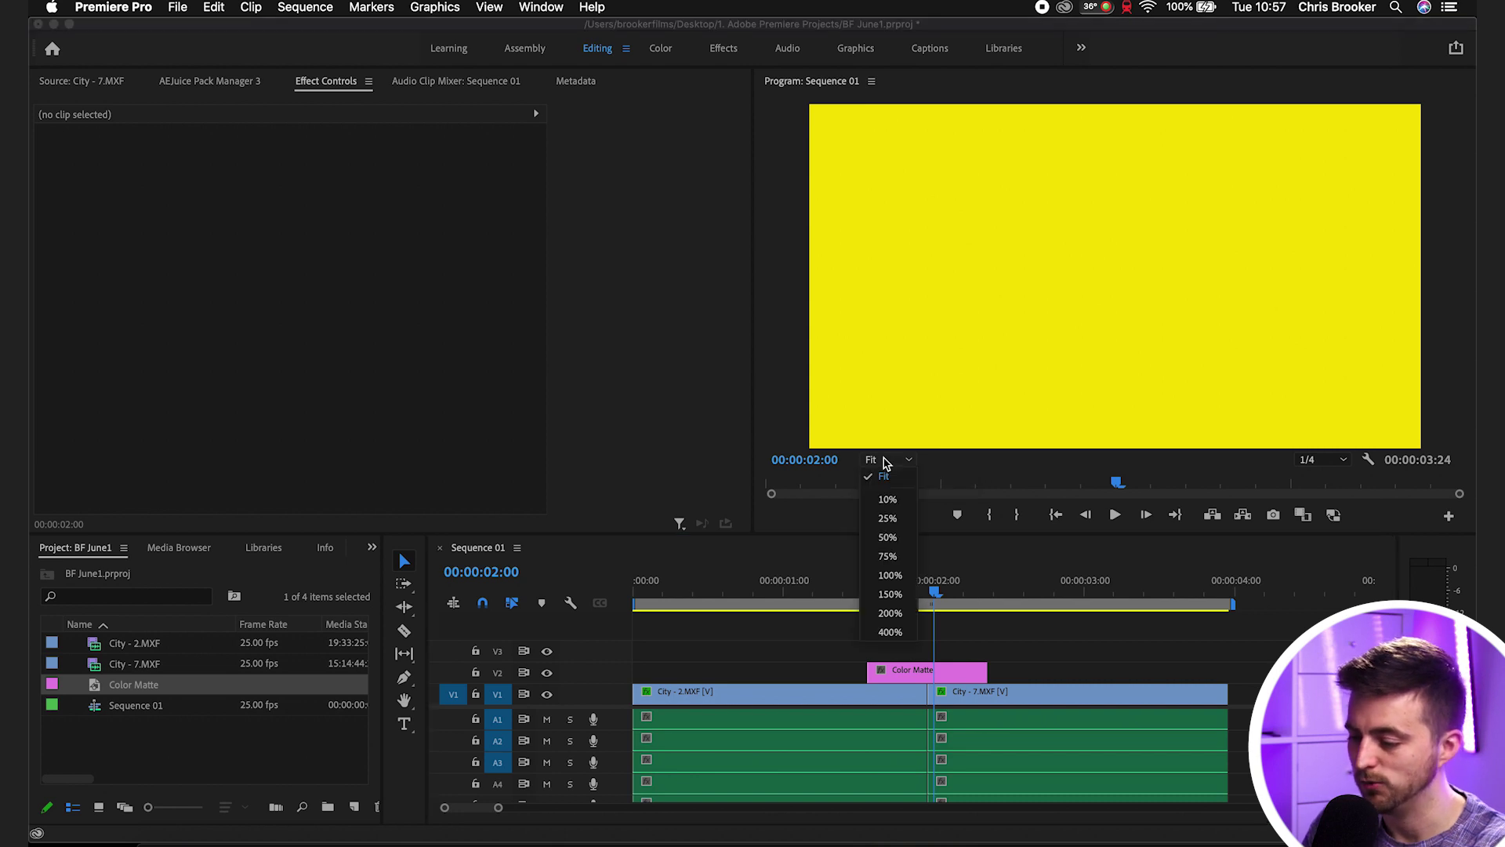
left_click(890, 538)
left_click(890, 538)
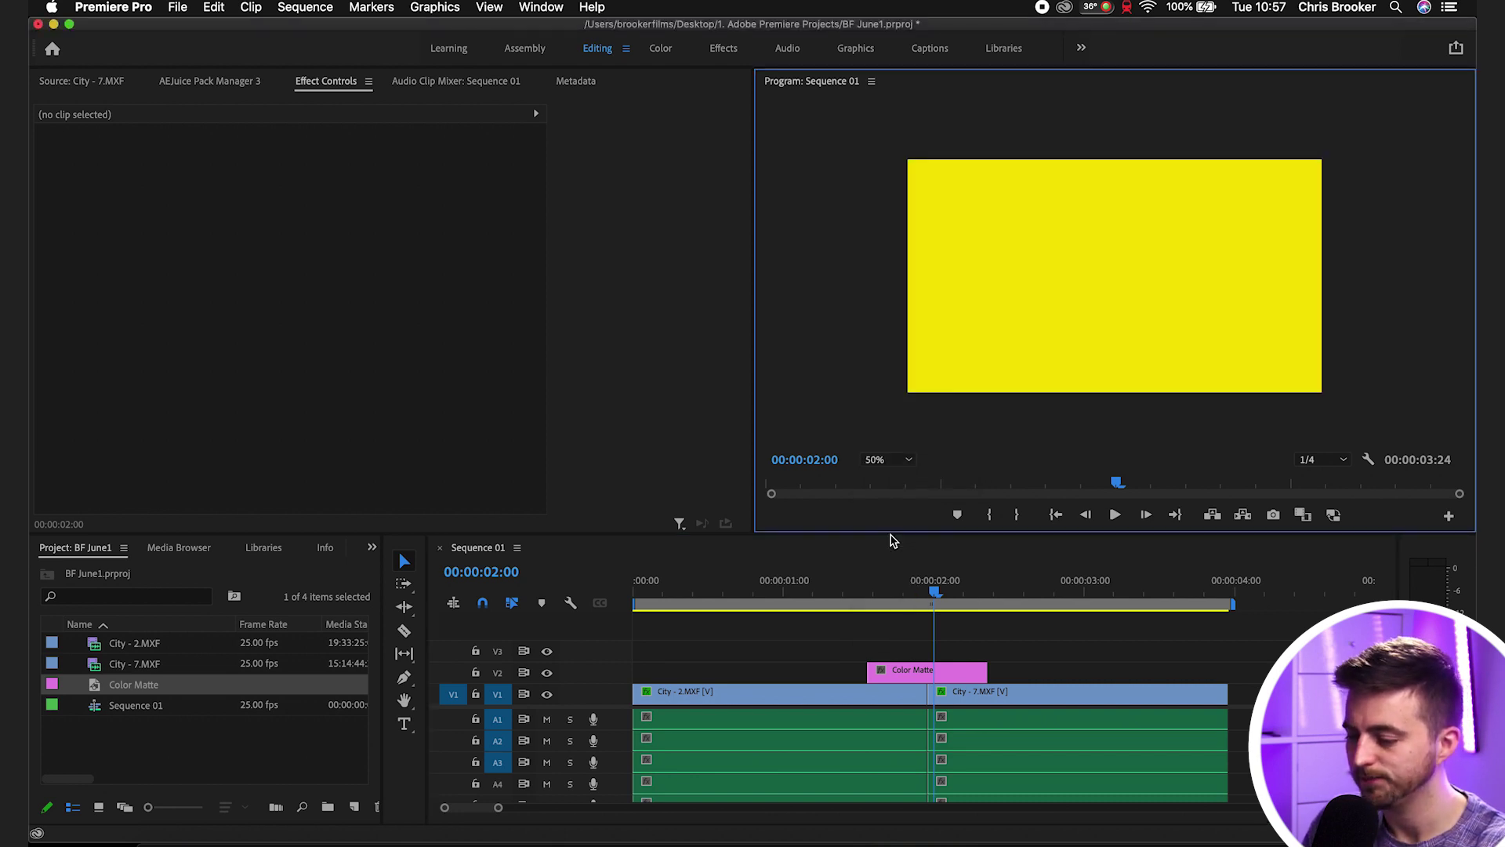
Step: Scale the selected Color Matte from 100 up to about 153
left_click(933, 671)
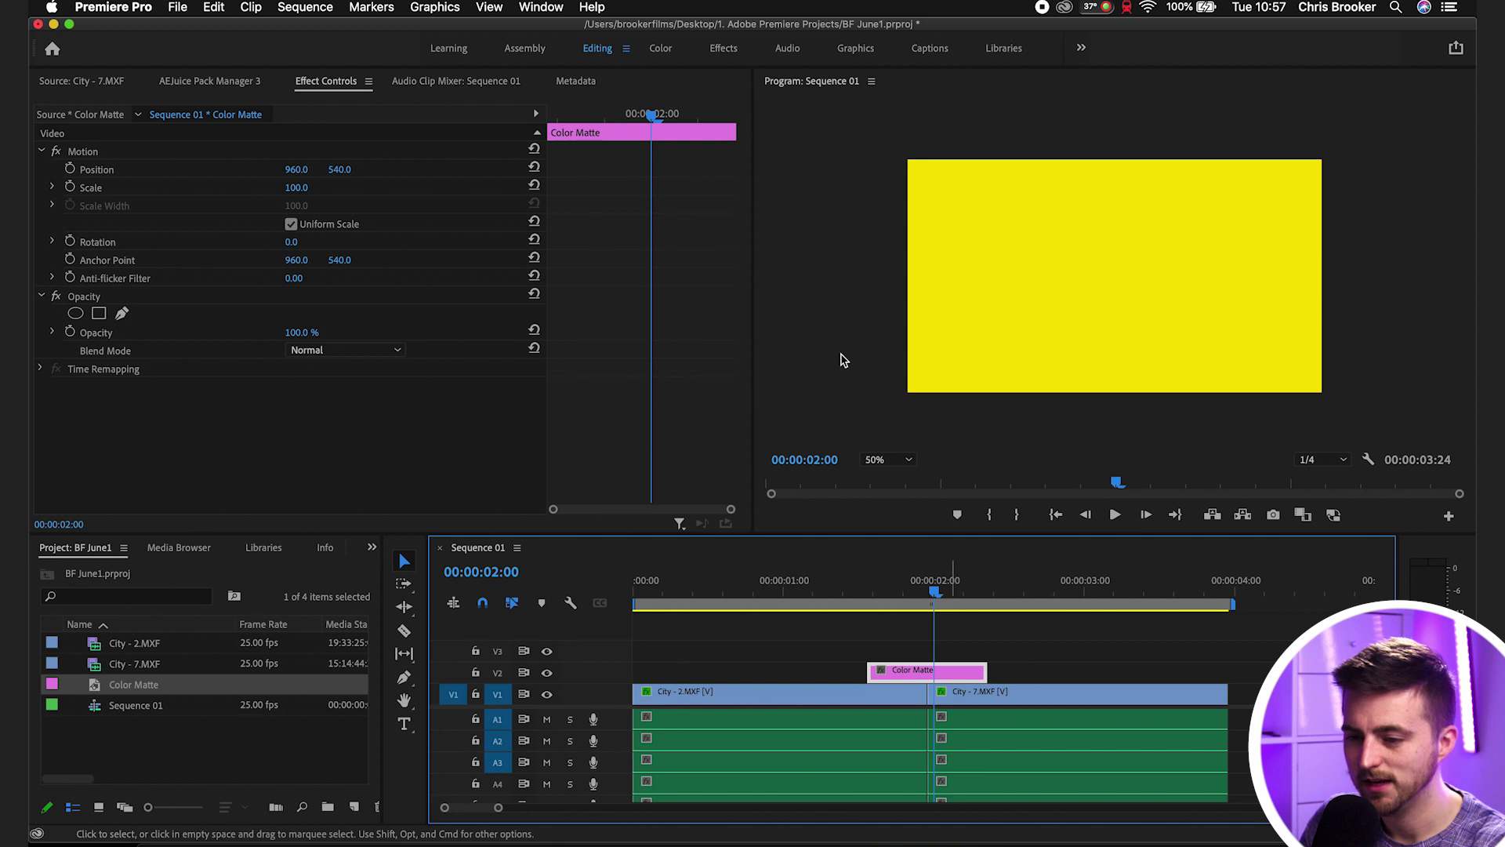
left_click_drag(297, 187, 337, 187)
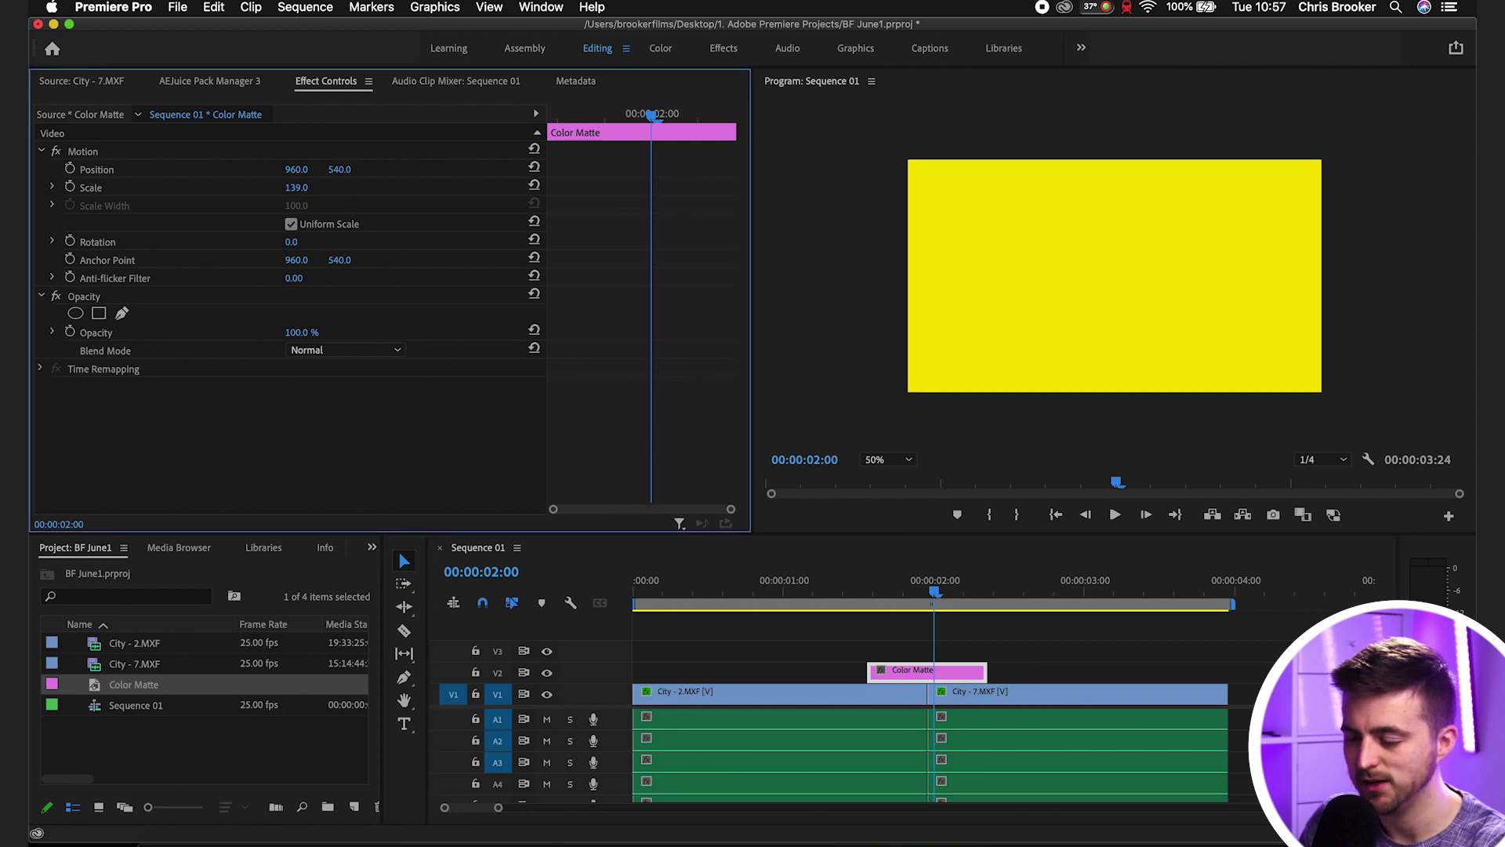
left_click(78, 151)
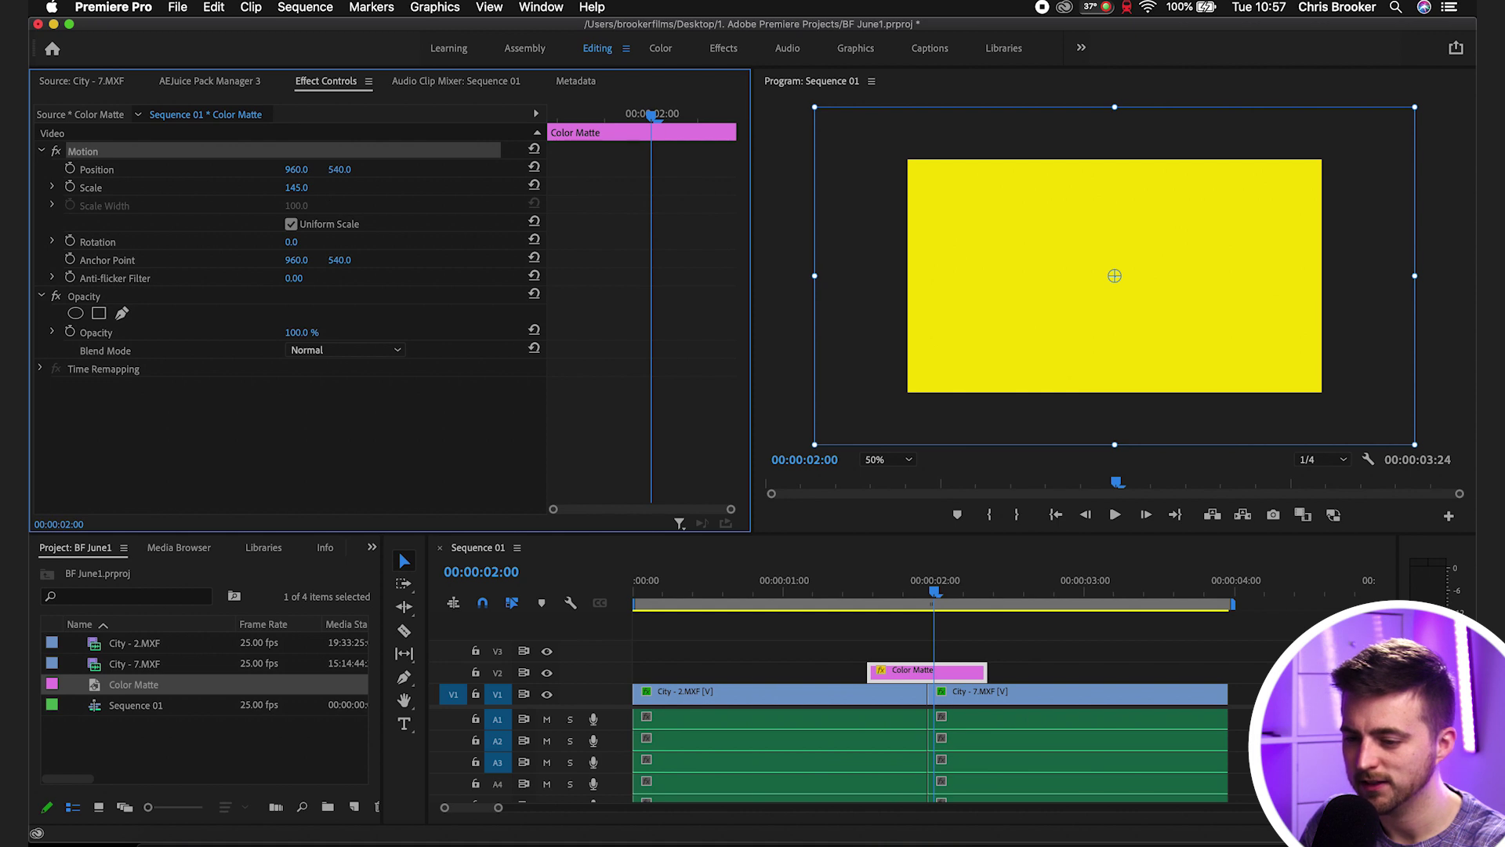
left_click_drag(309, 188, 323, 188)
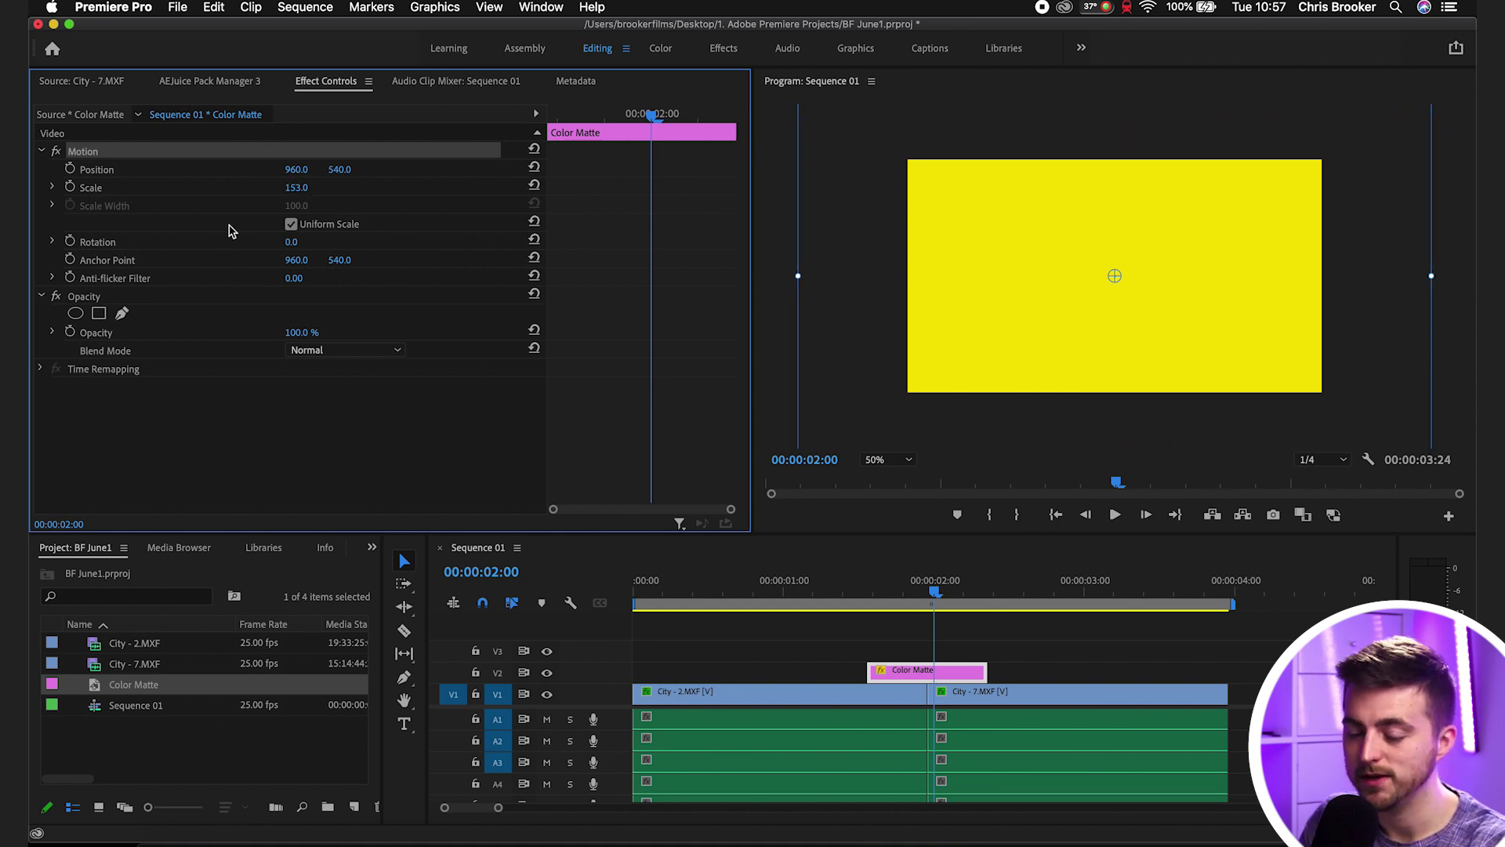
Step: Add a free-draw bezier mask under Opacity and turn on Safe Margins
left_click(88, 298)
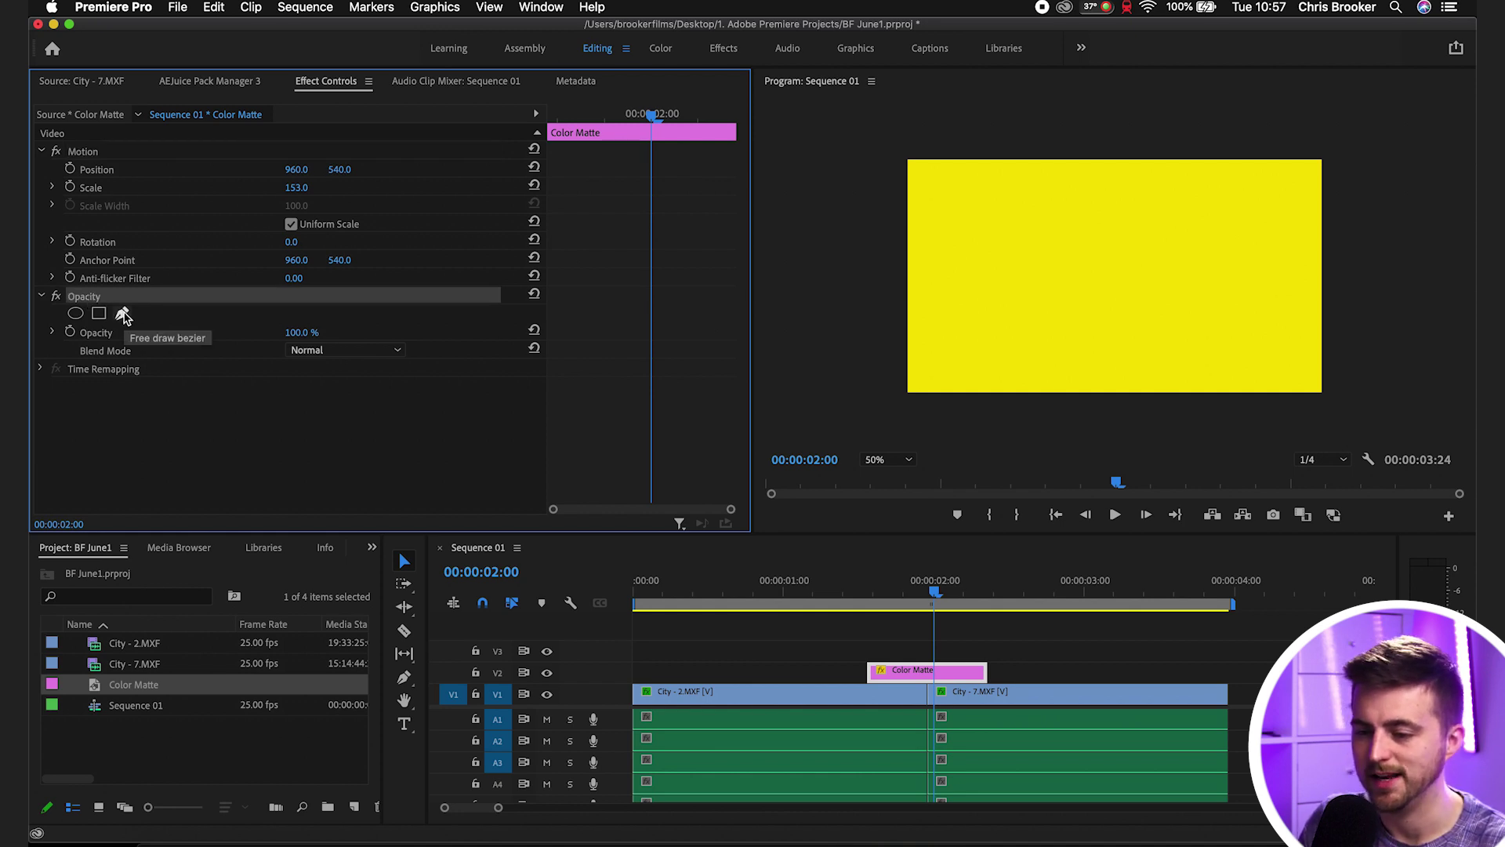
left_click(123, 315)
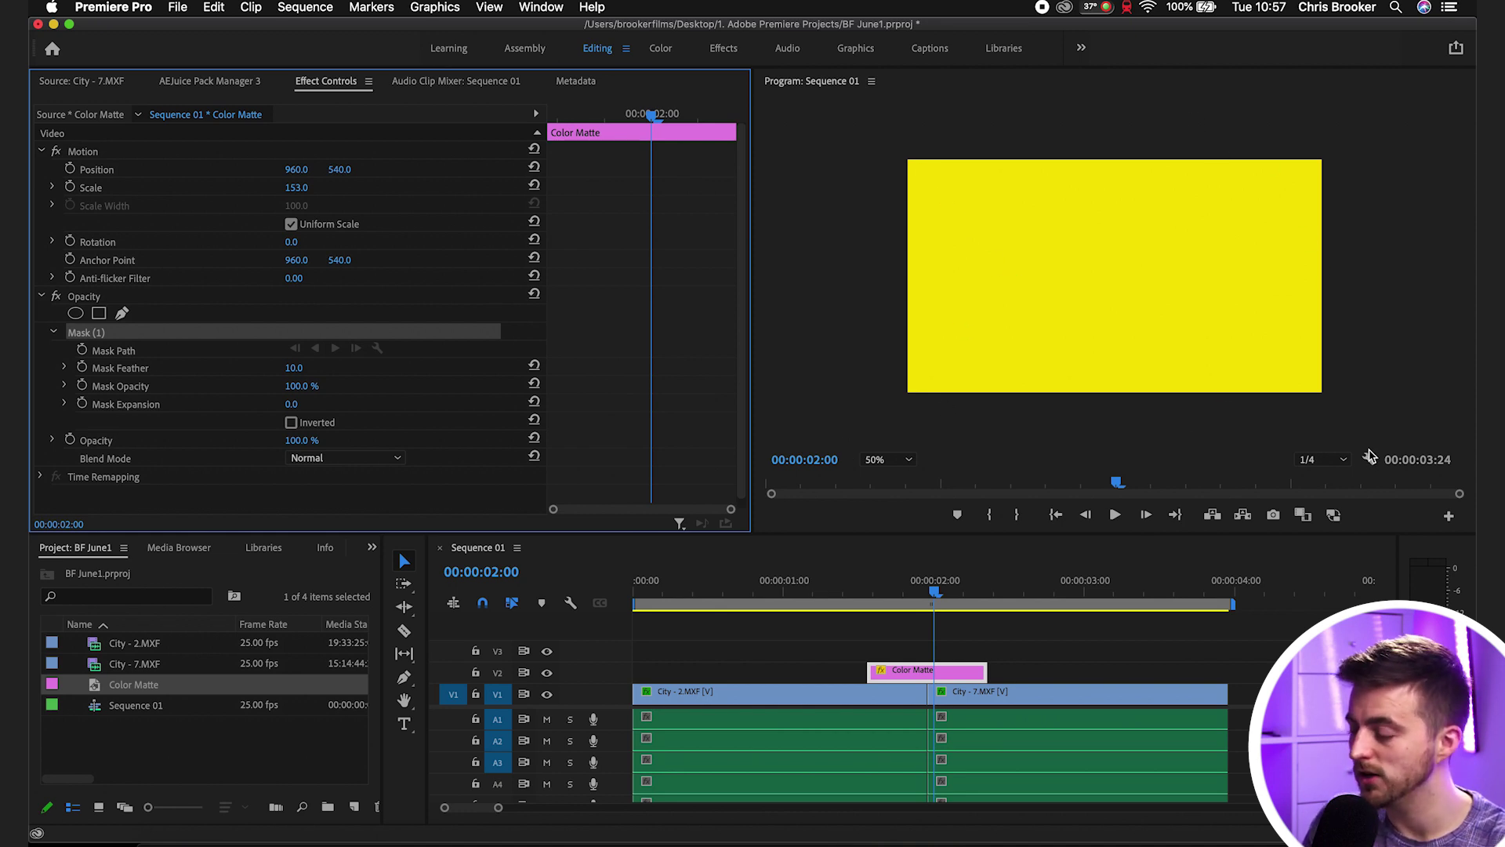
left_click(1368, 460)
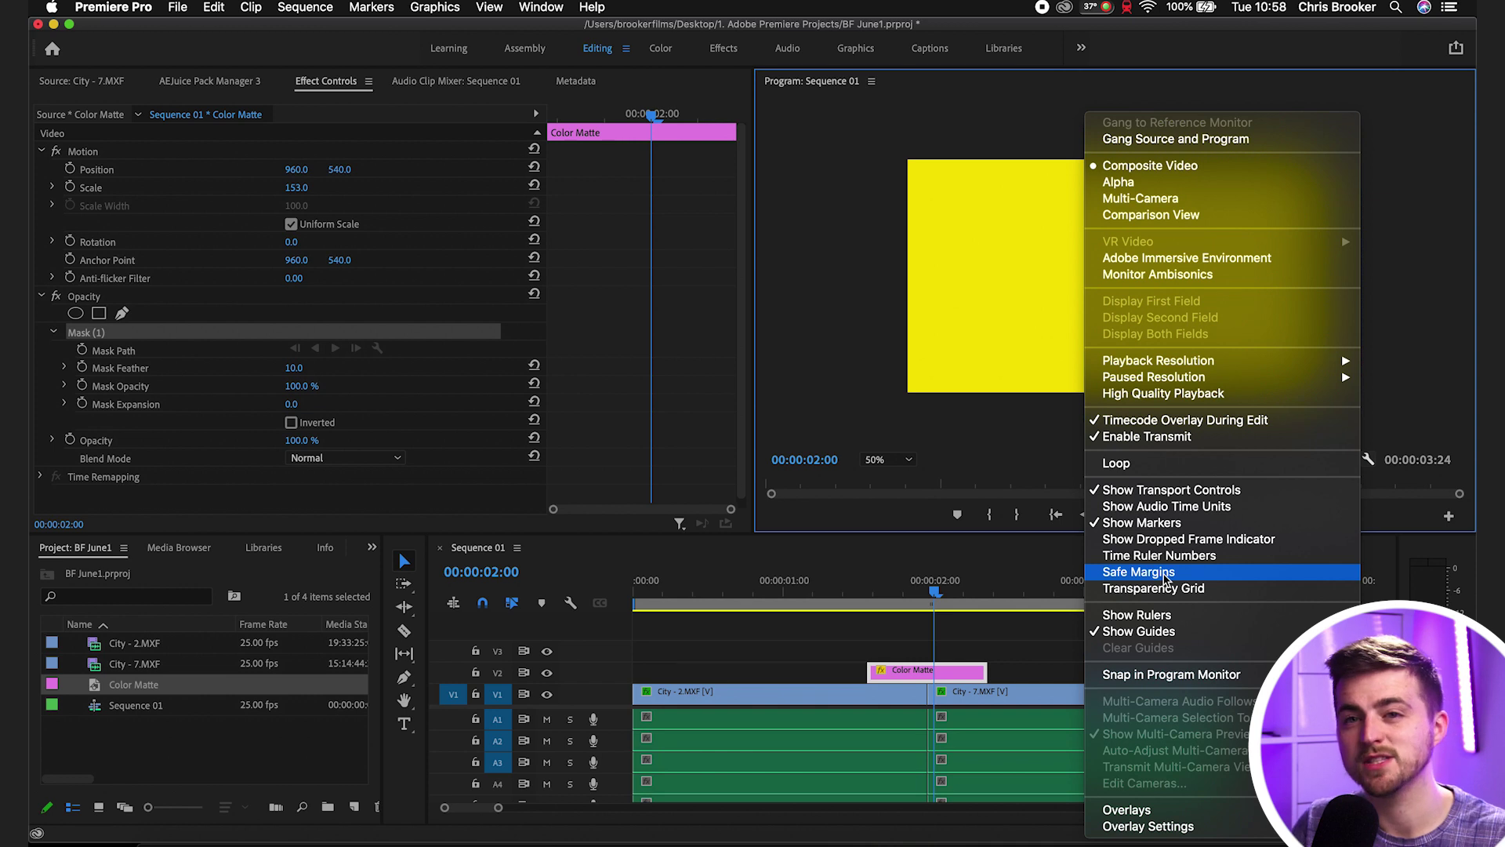
left_click(1165, 578)
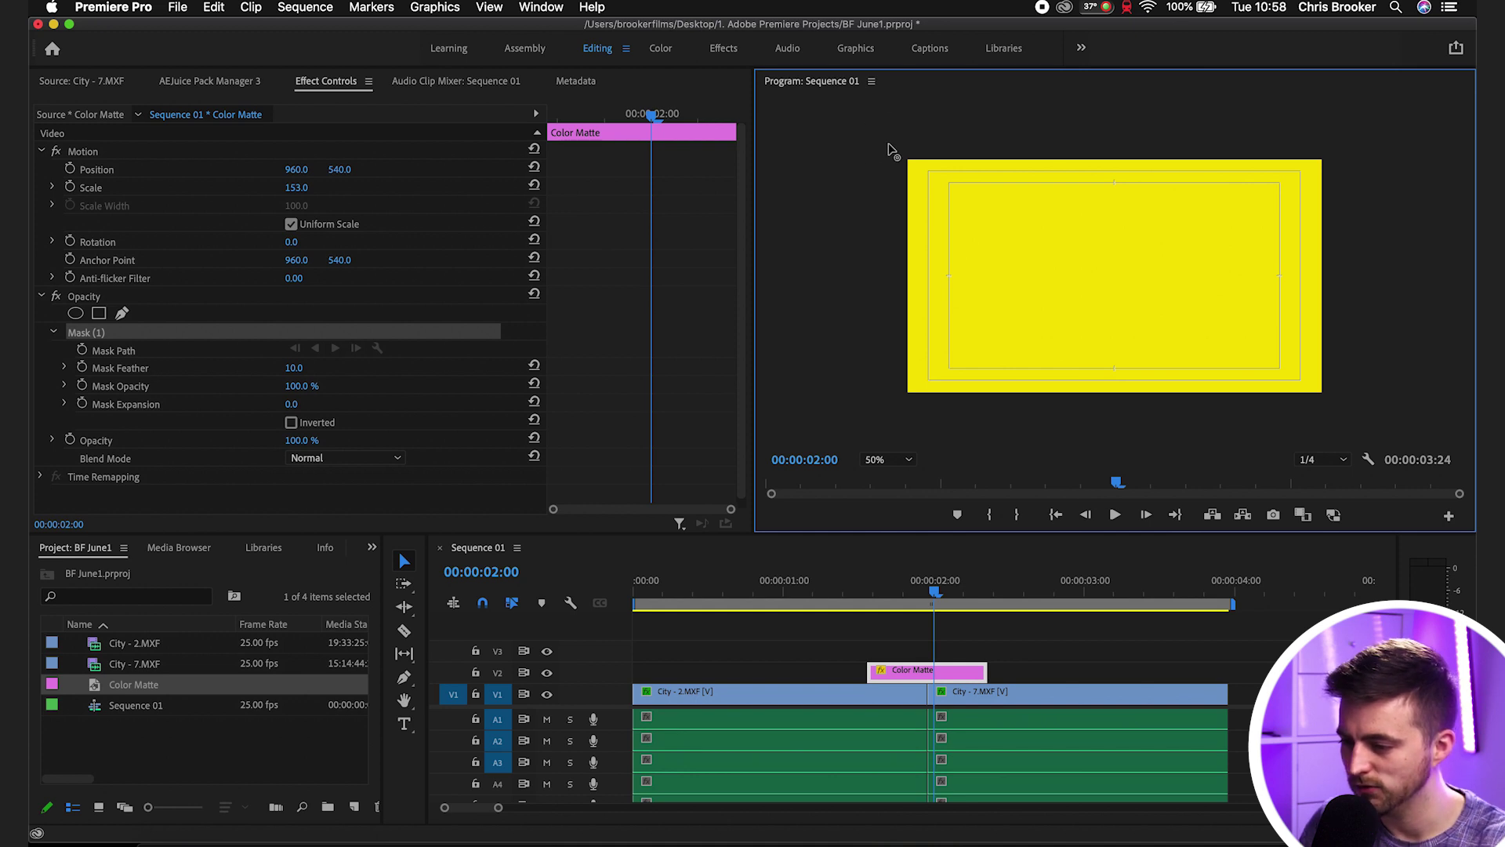
Step: Draw the chevron arrow mask point by point and close the path
left_click(996, 275)
left_click(859, 429)
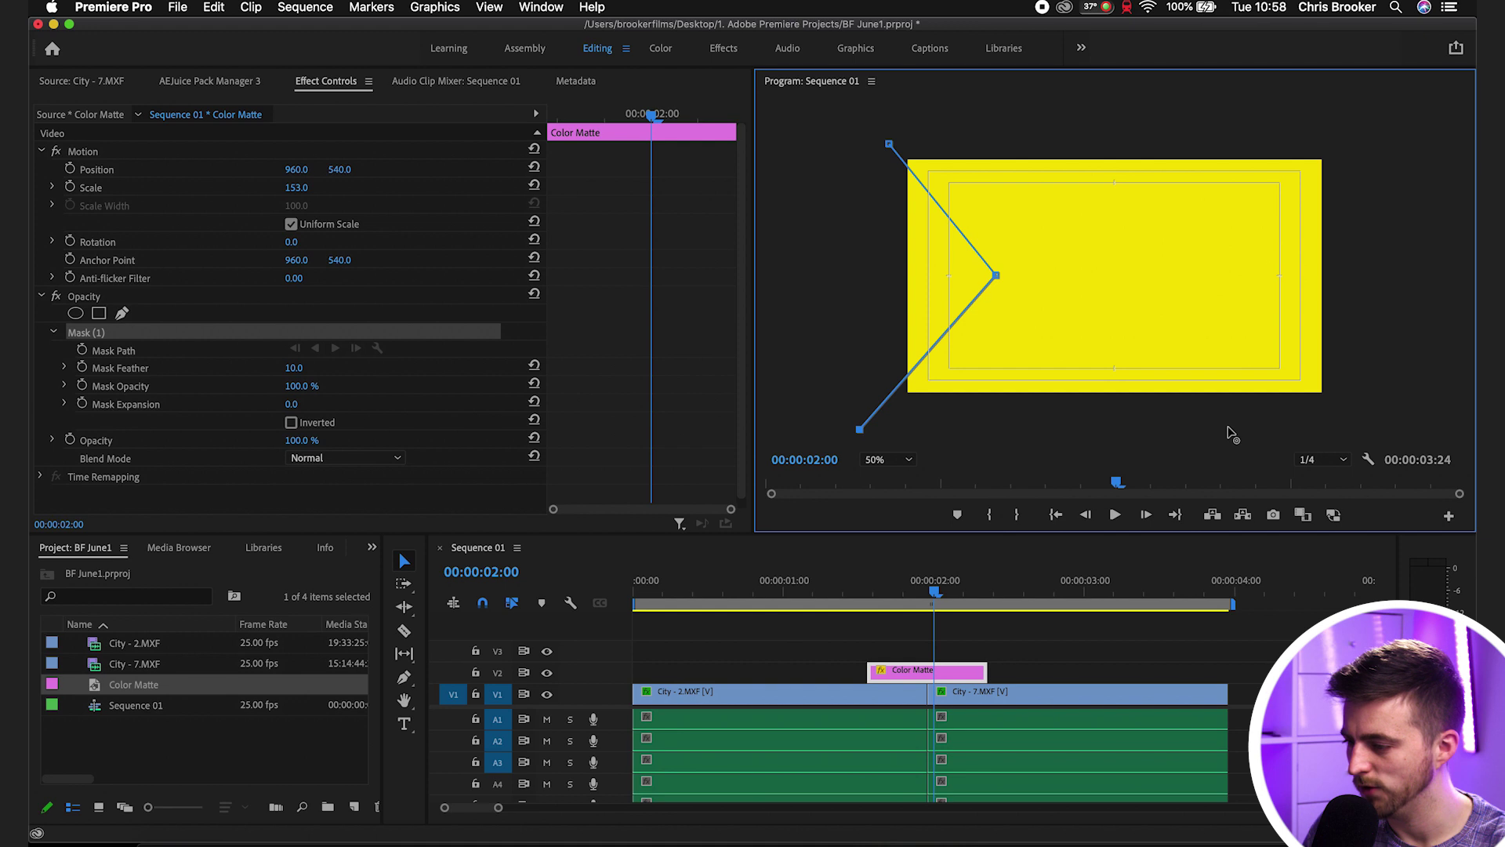
left_click(1227, 428)
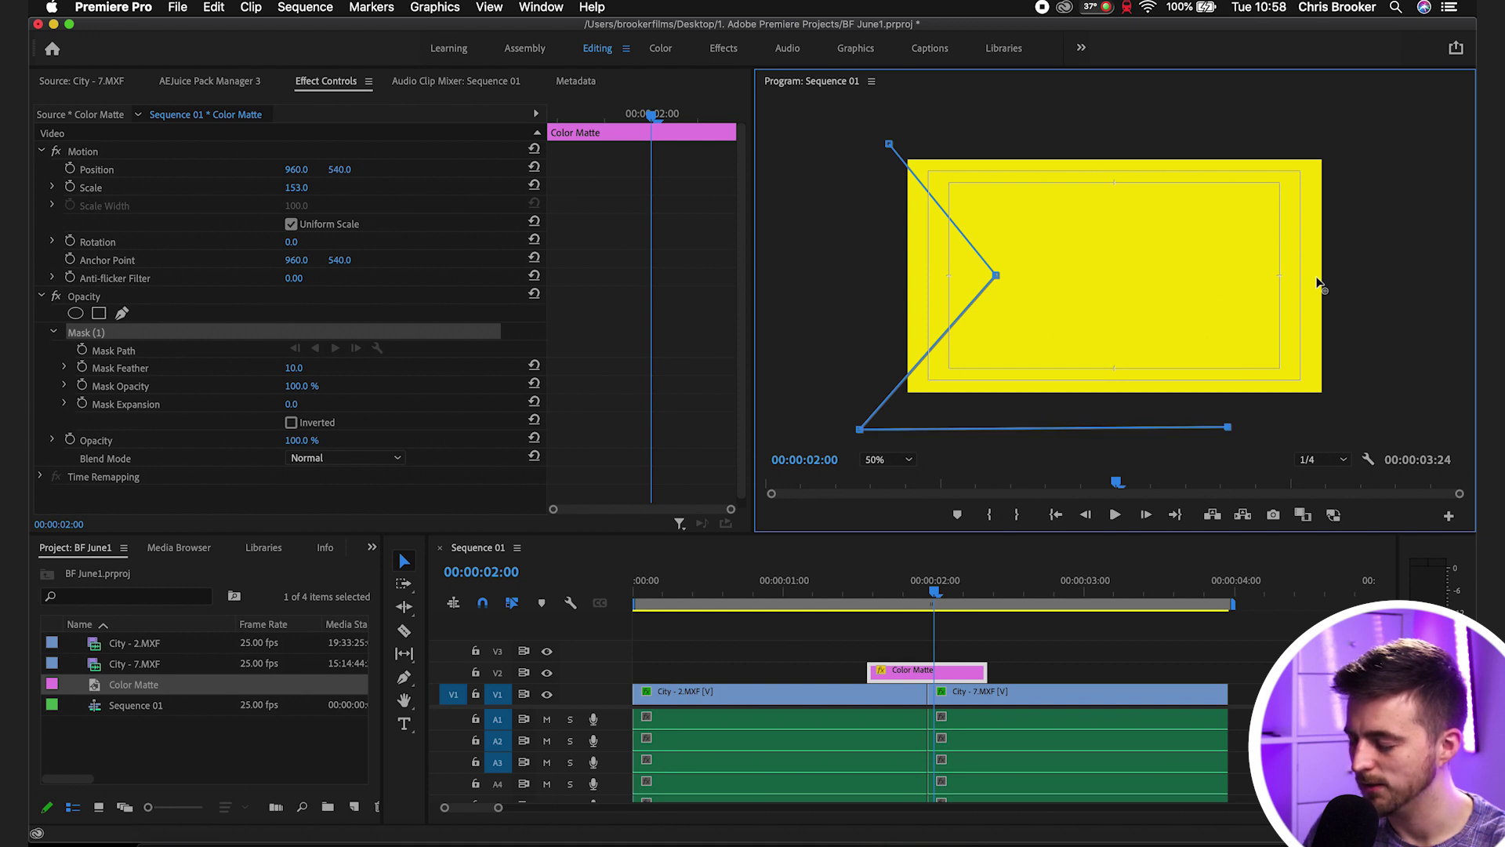
left_click(1317, 277)
left_click(1195, 128)
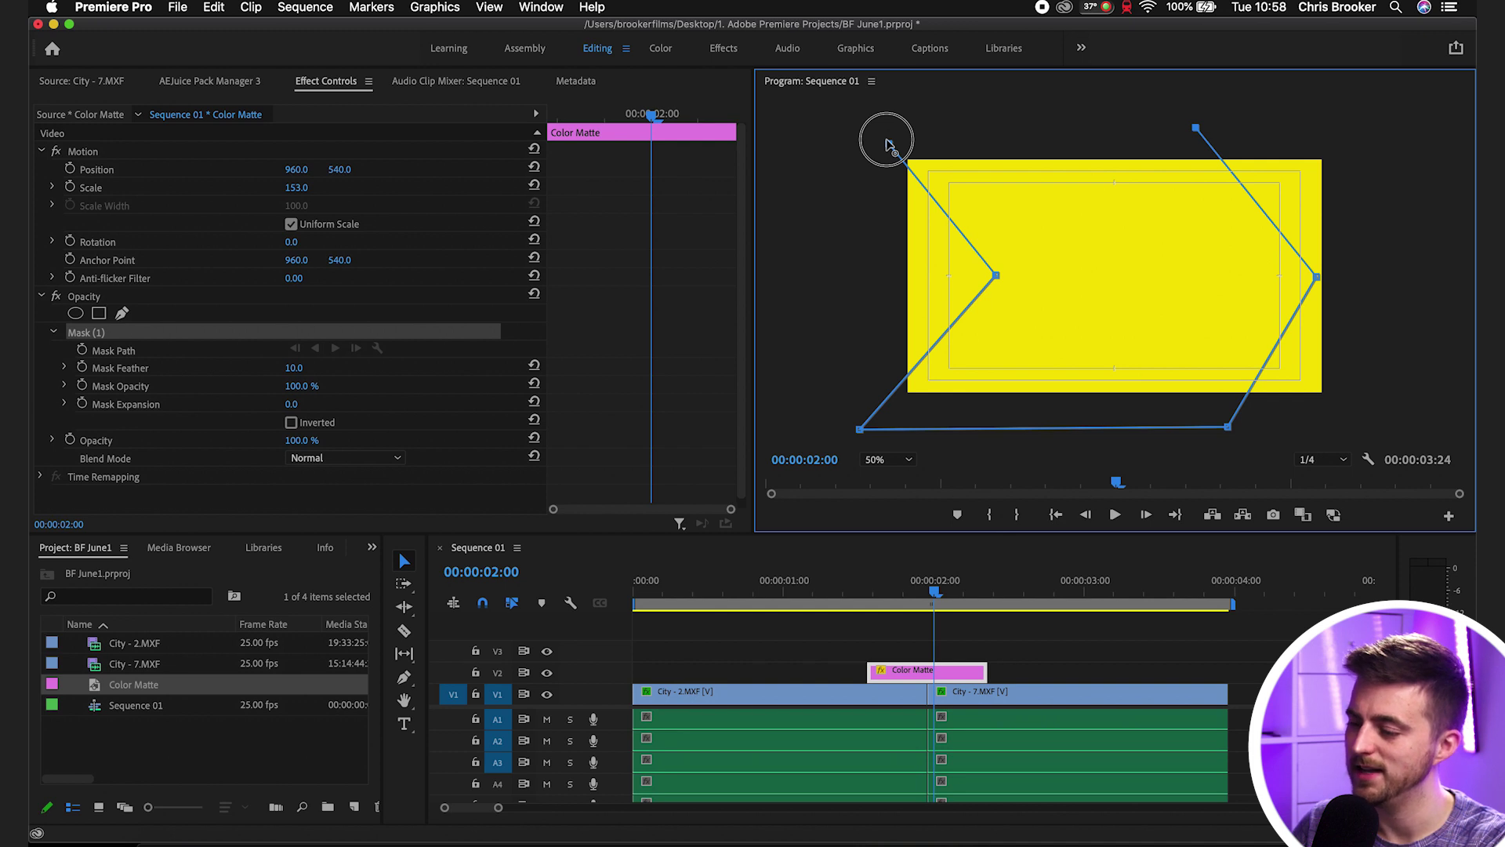
left_click(887, 143)
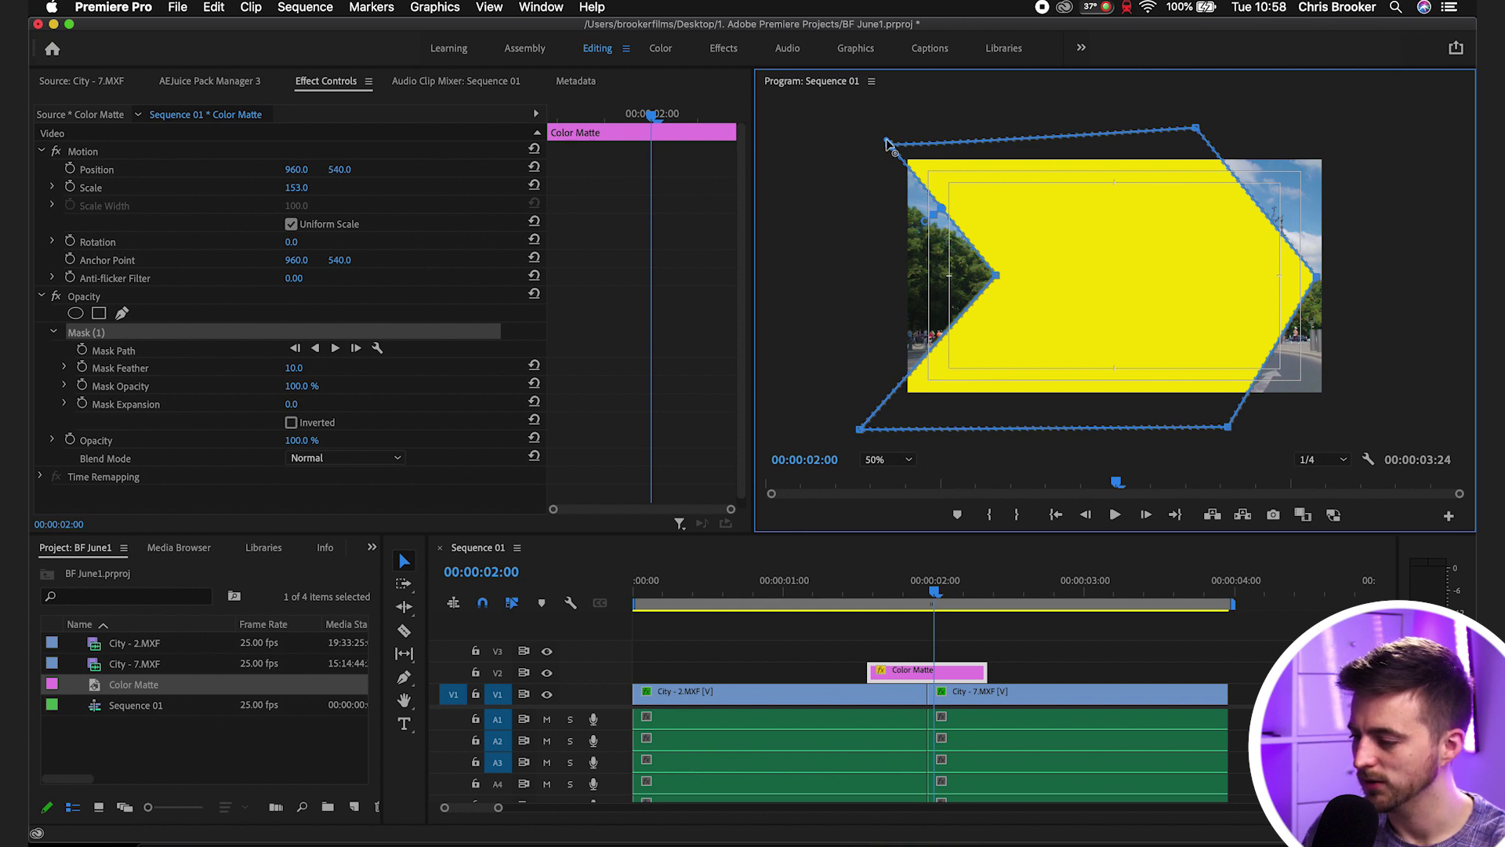
Step: Turn on Time Ruler Numbers, set the monitor zoom to Fit, and reselect Color Matte
right_click(1080, 329)
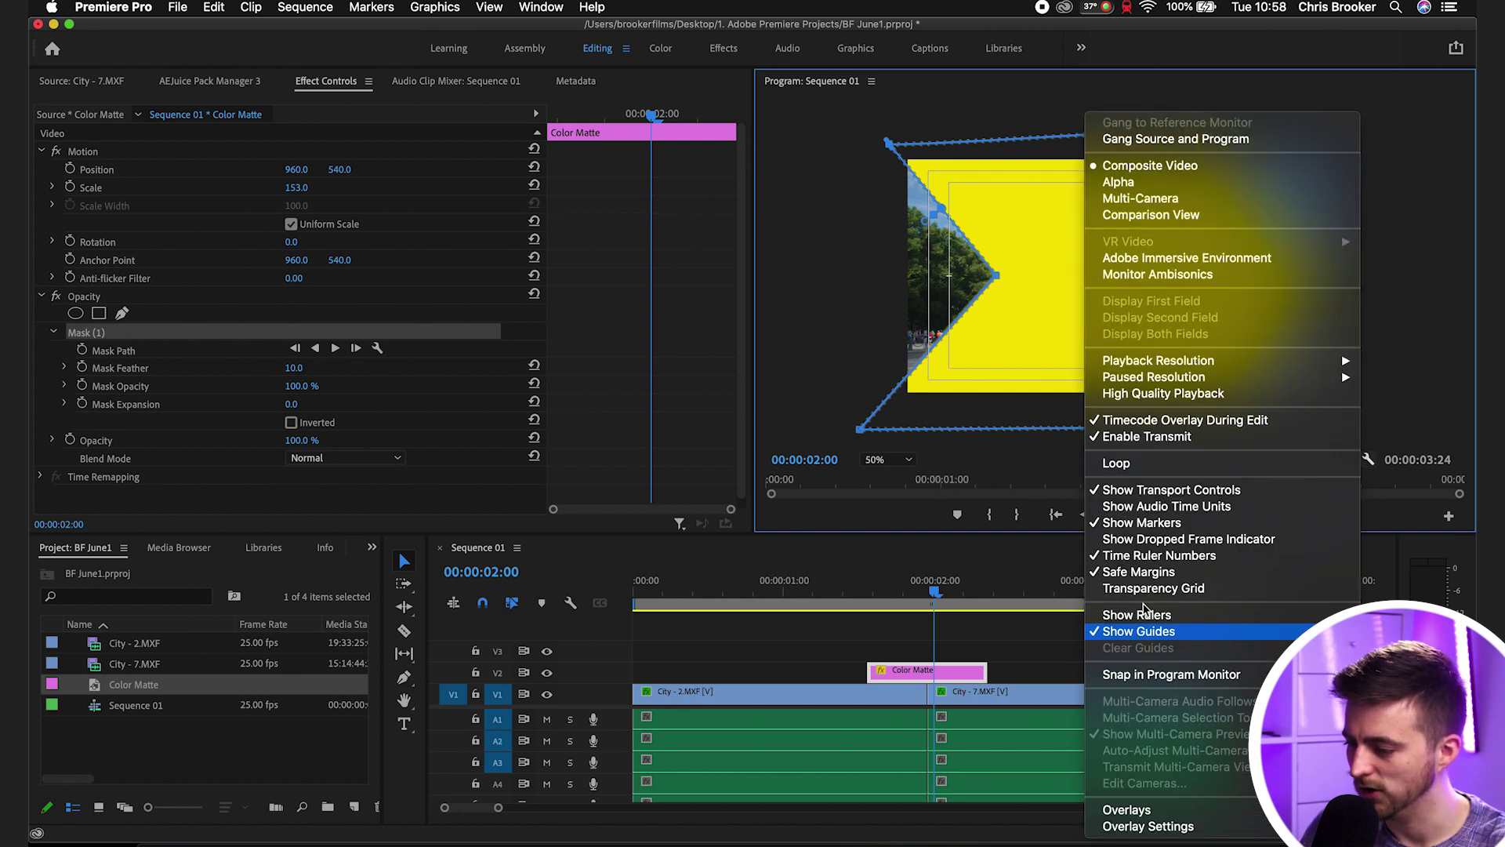
left_click(1149, 578)
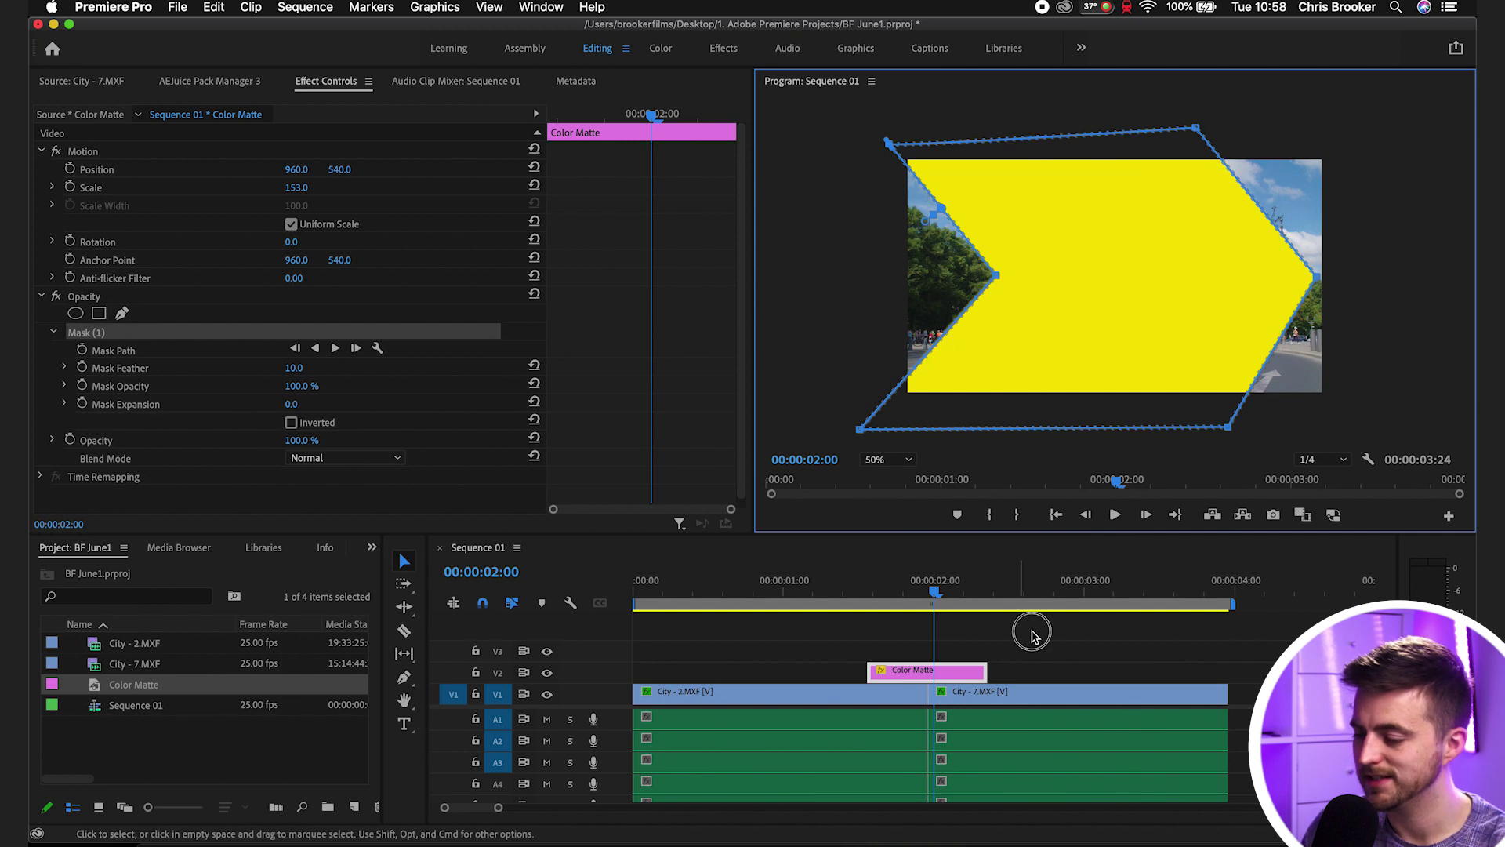
left_click(996, 665)
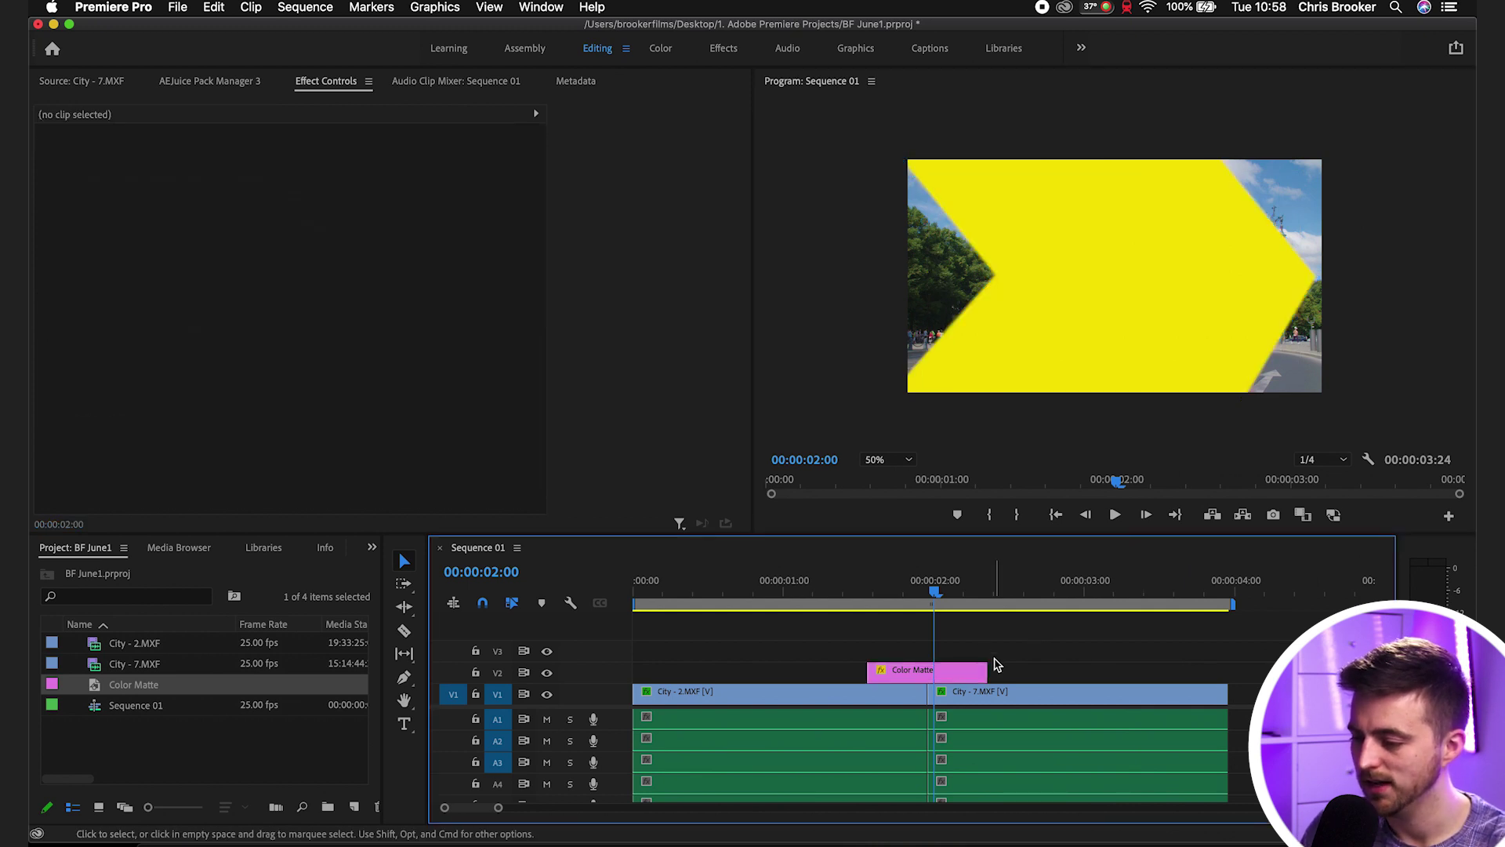
left_click(888, 461)
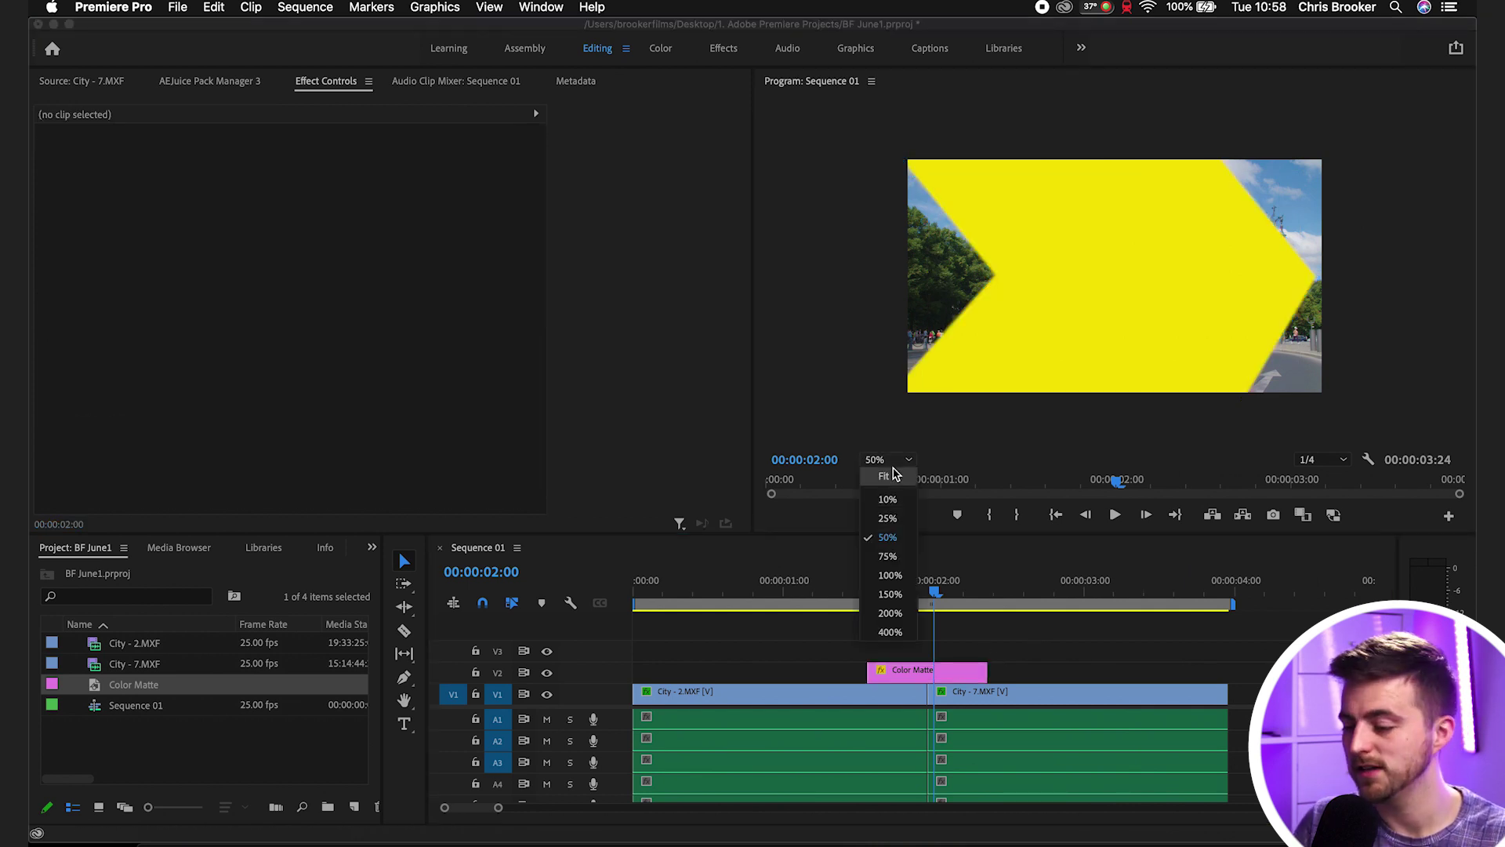
left_click(888, 475)
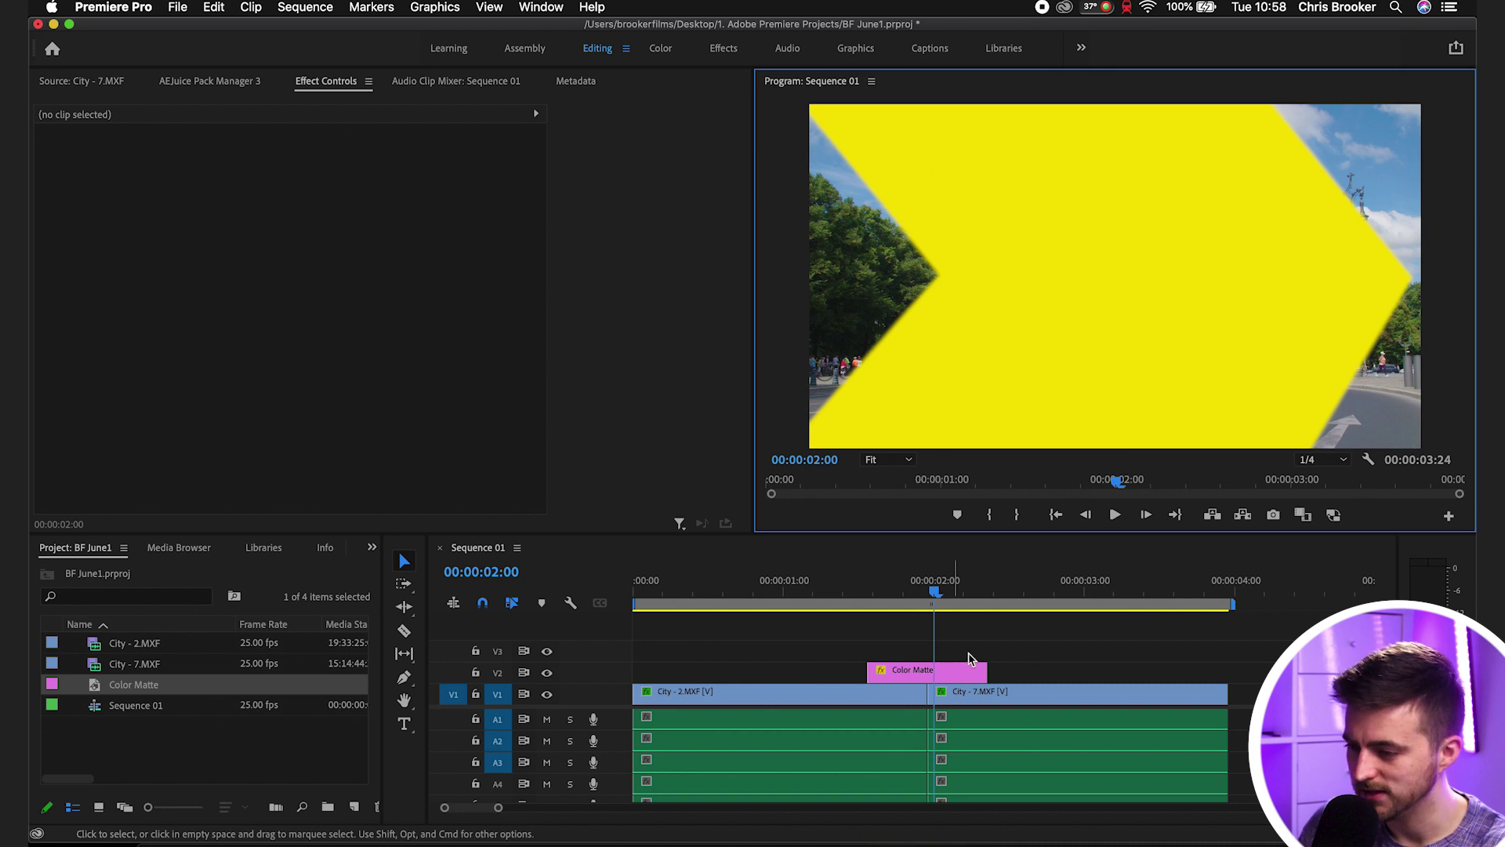
left_click(924, 267)
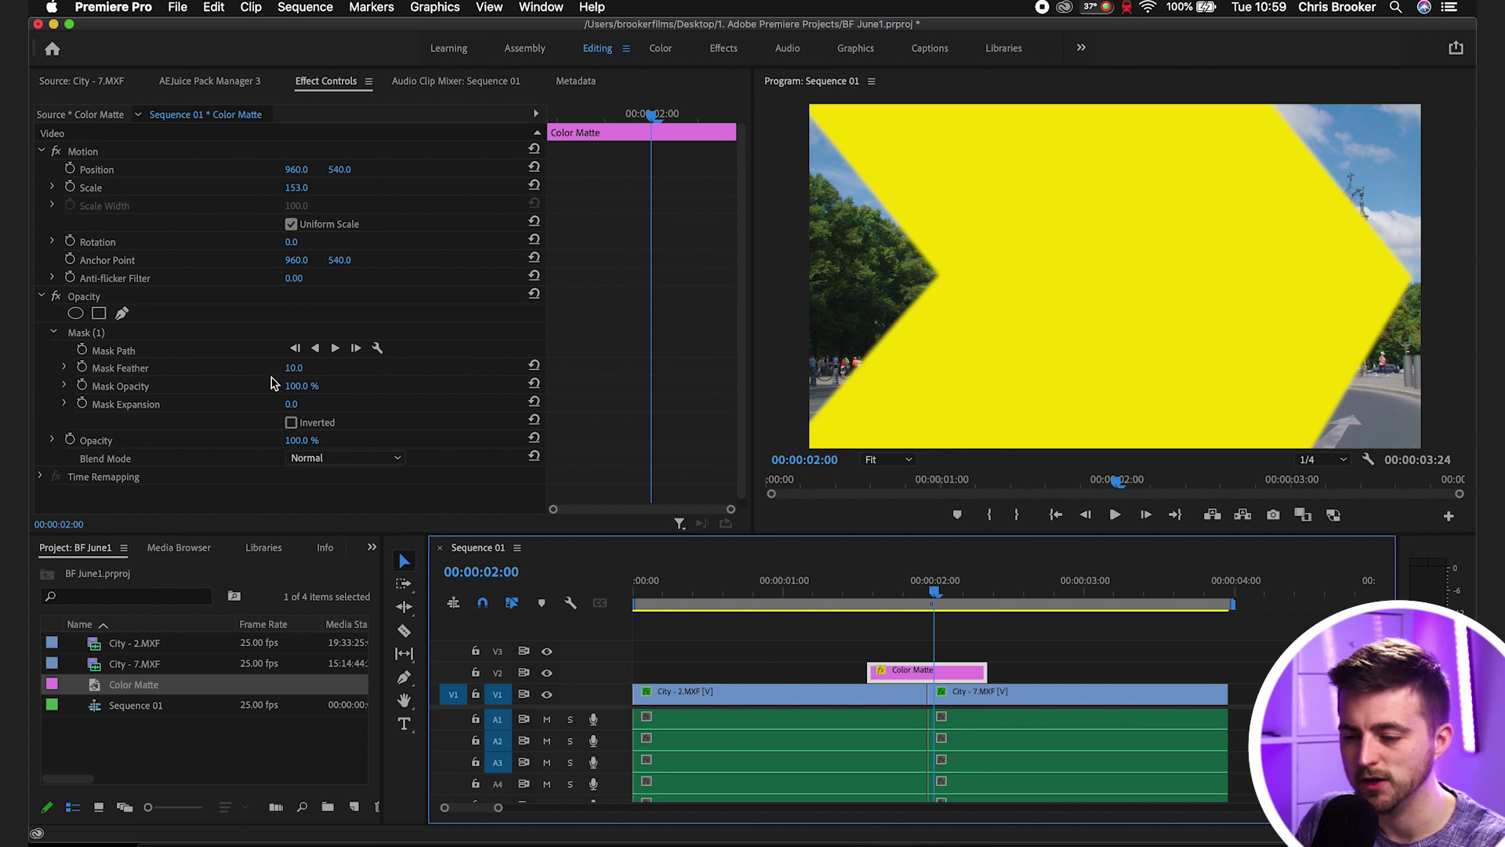
Step: Set the Mask Feather to 0 for hard arrow edges
left_click_drag(292, 369, 310, 369)
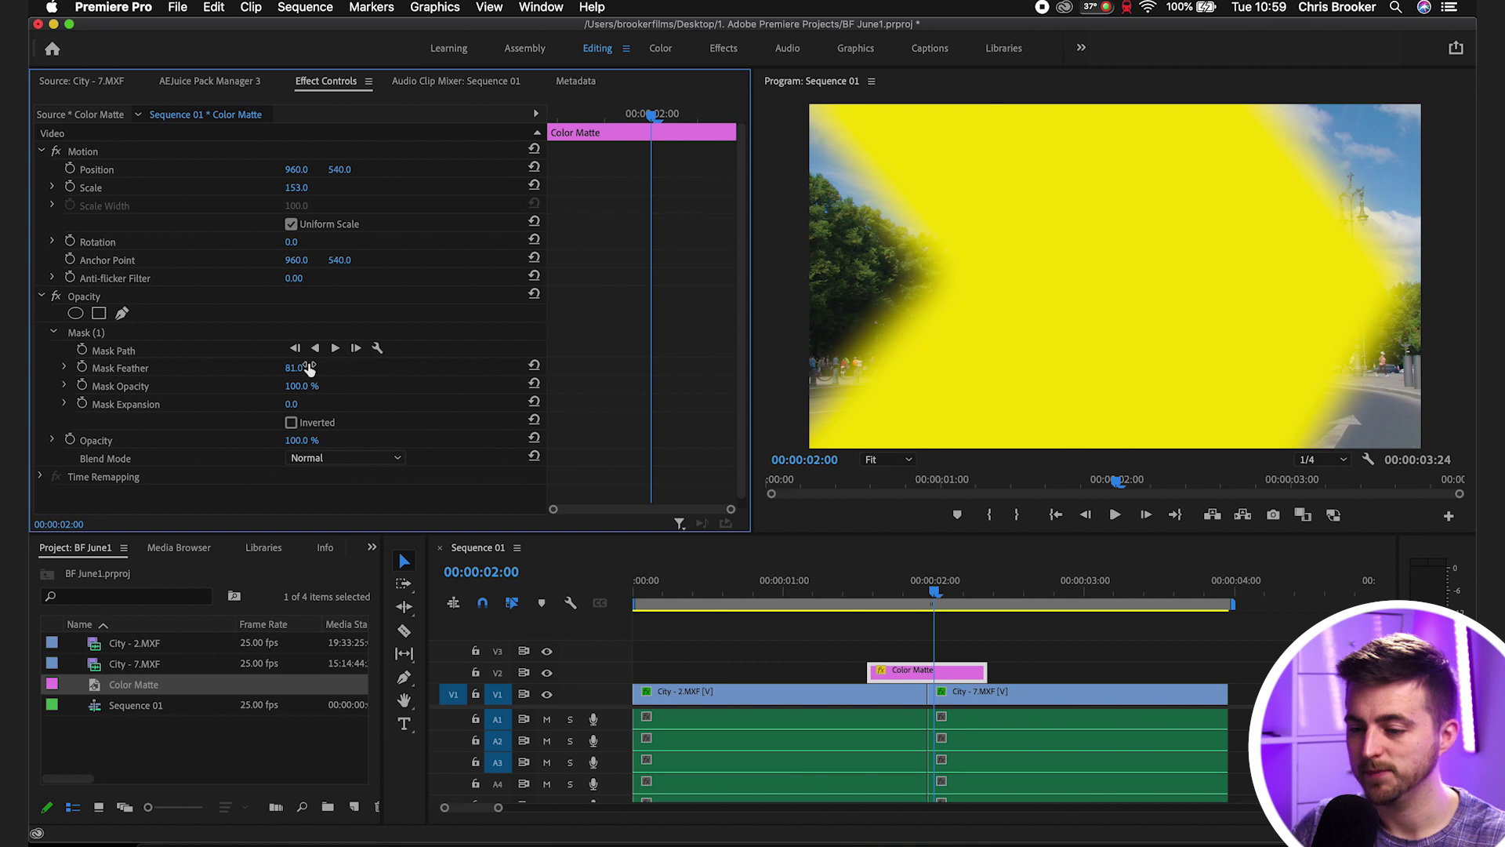
left_click(298, 368)
type("0")
key("Return")
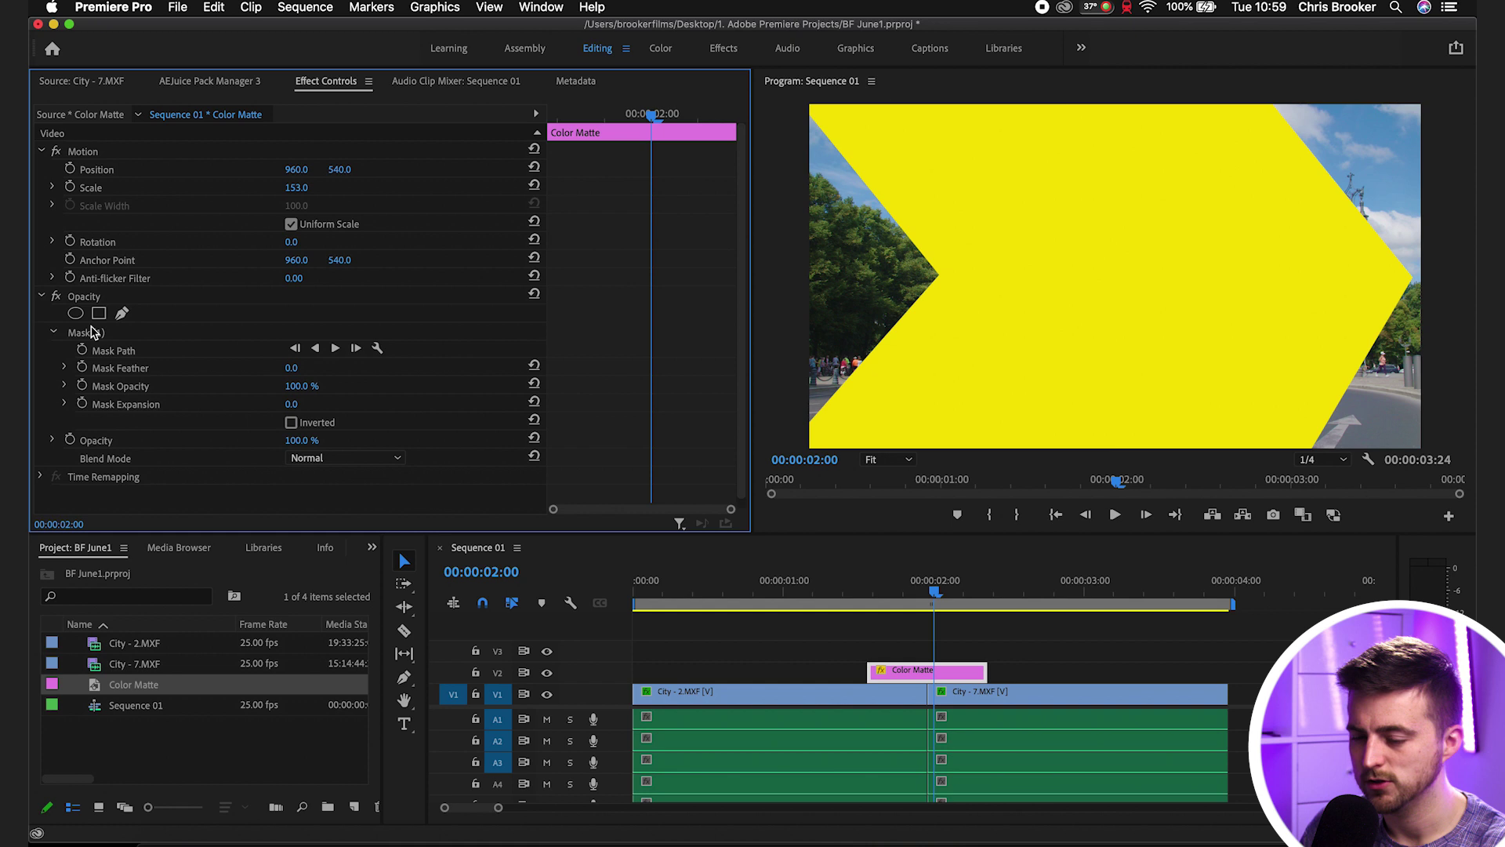
Step: Pull Mask (1)'s lower-left vertex further past the frame and park the playhead at 00:00:01:14
left_click(92, 332)
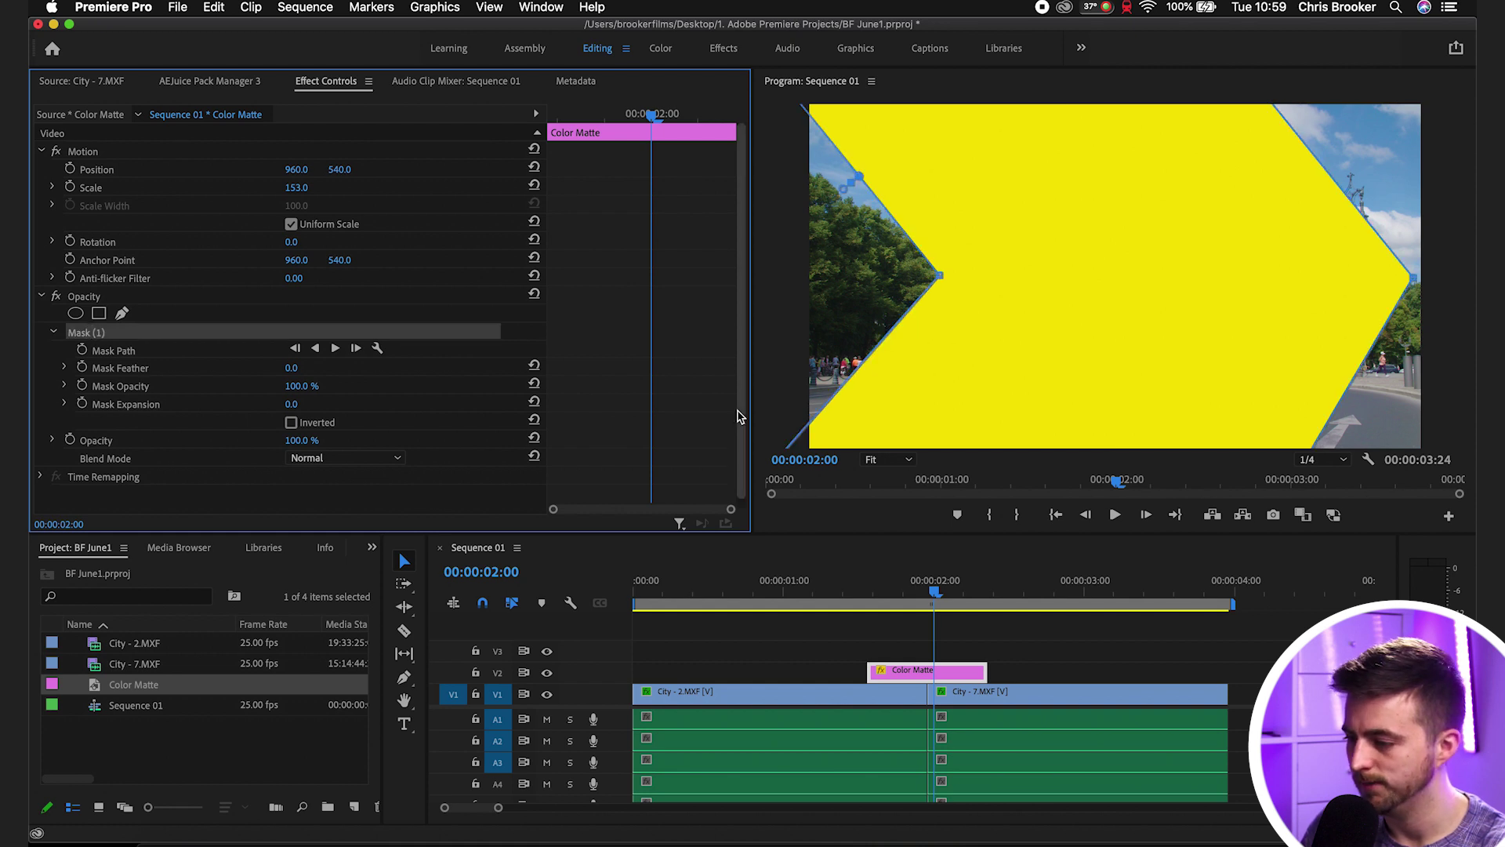
left_click(820, 414)
left_click_drag(821, 414, 798, 460)
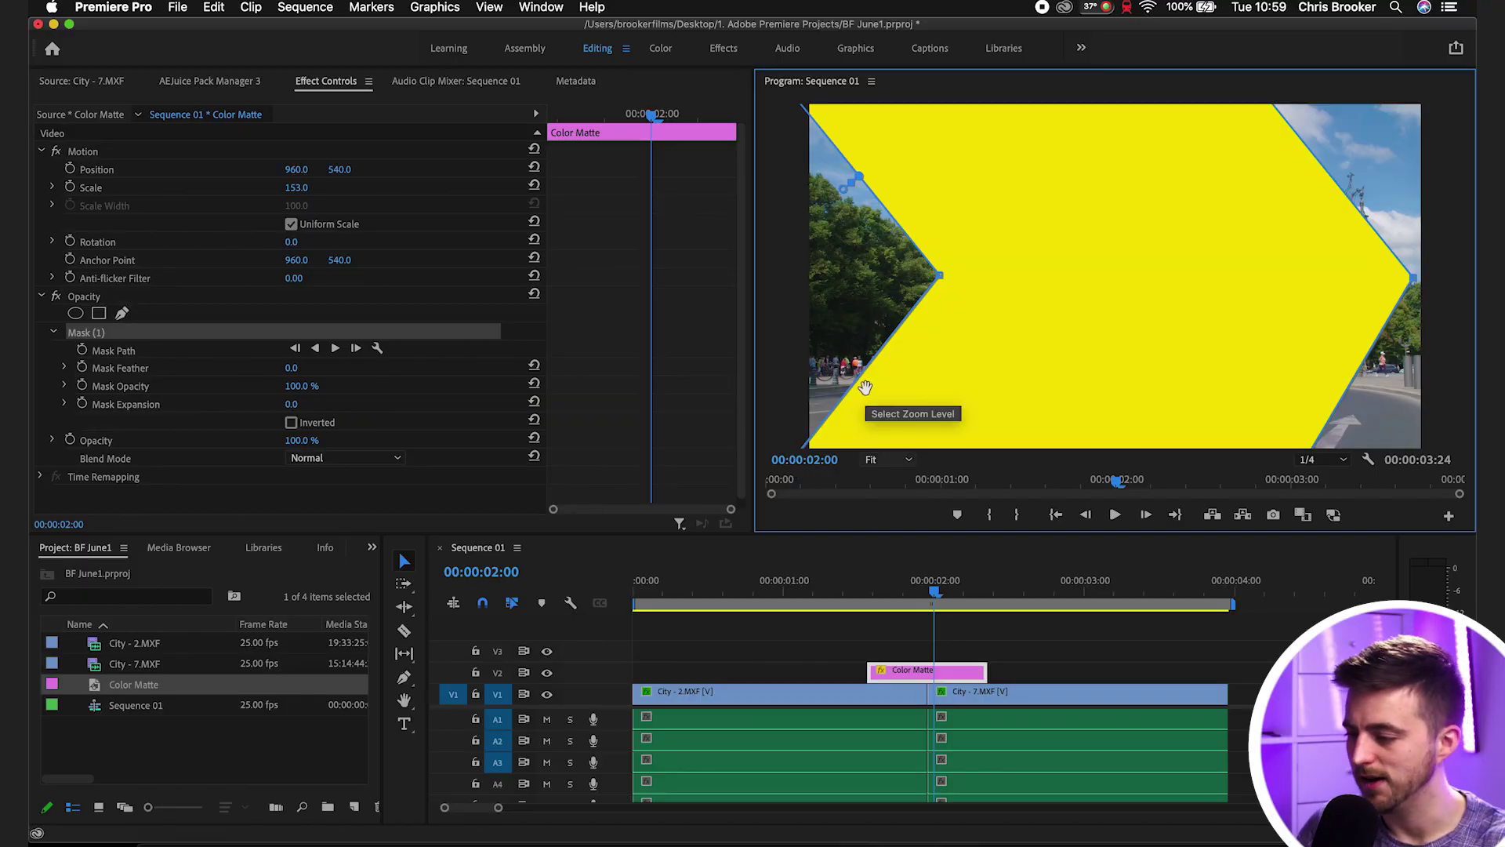
left_click(869, 596)
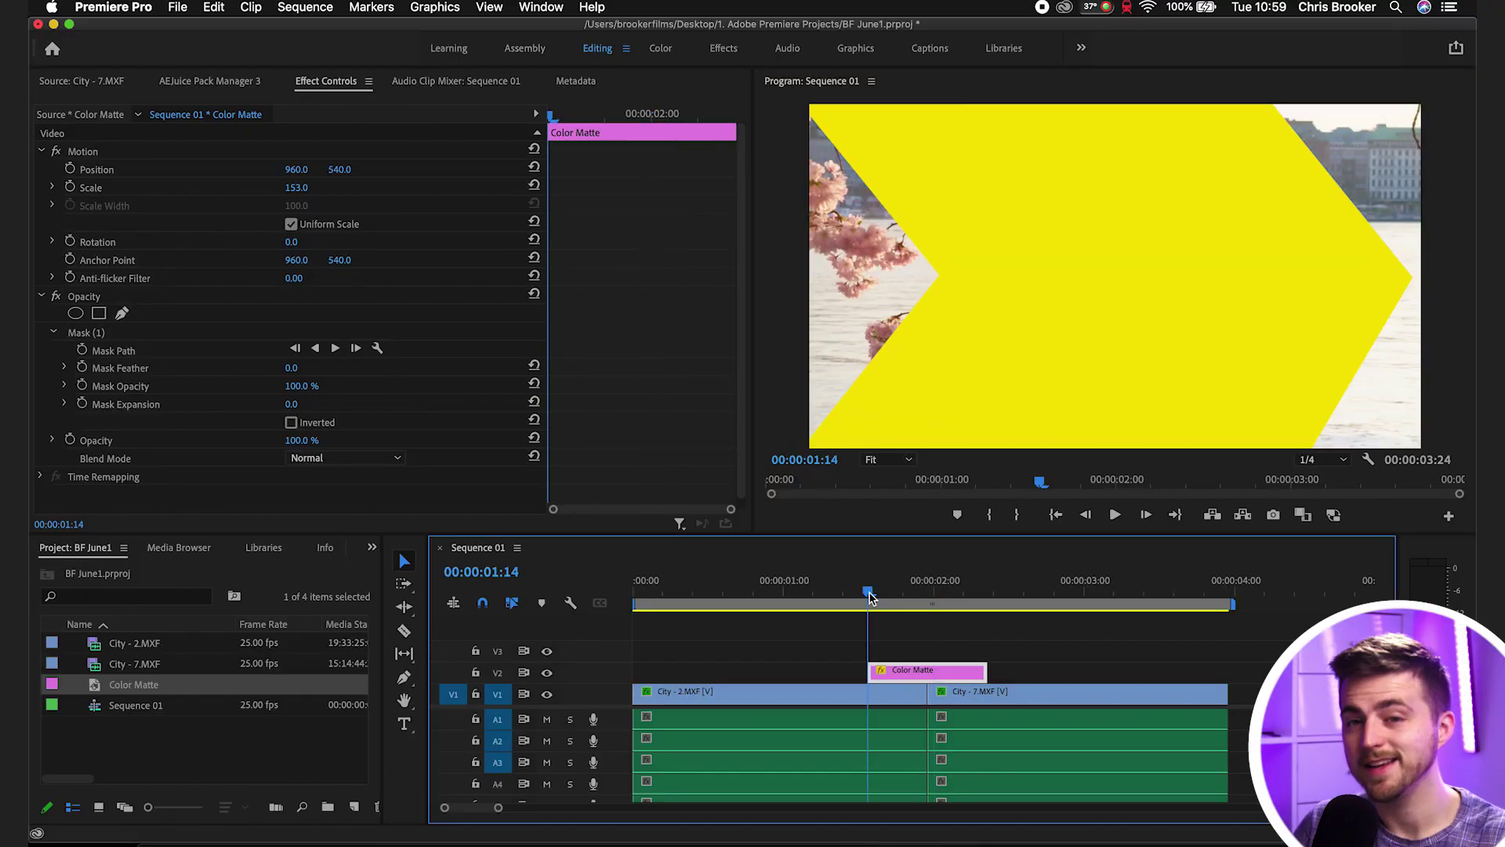
Step: Turn on Position keyframing for the matte at 00:00:01:14
key("Right")
key("Right")
key("Right")
key("Right")
key("Right")
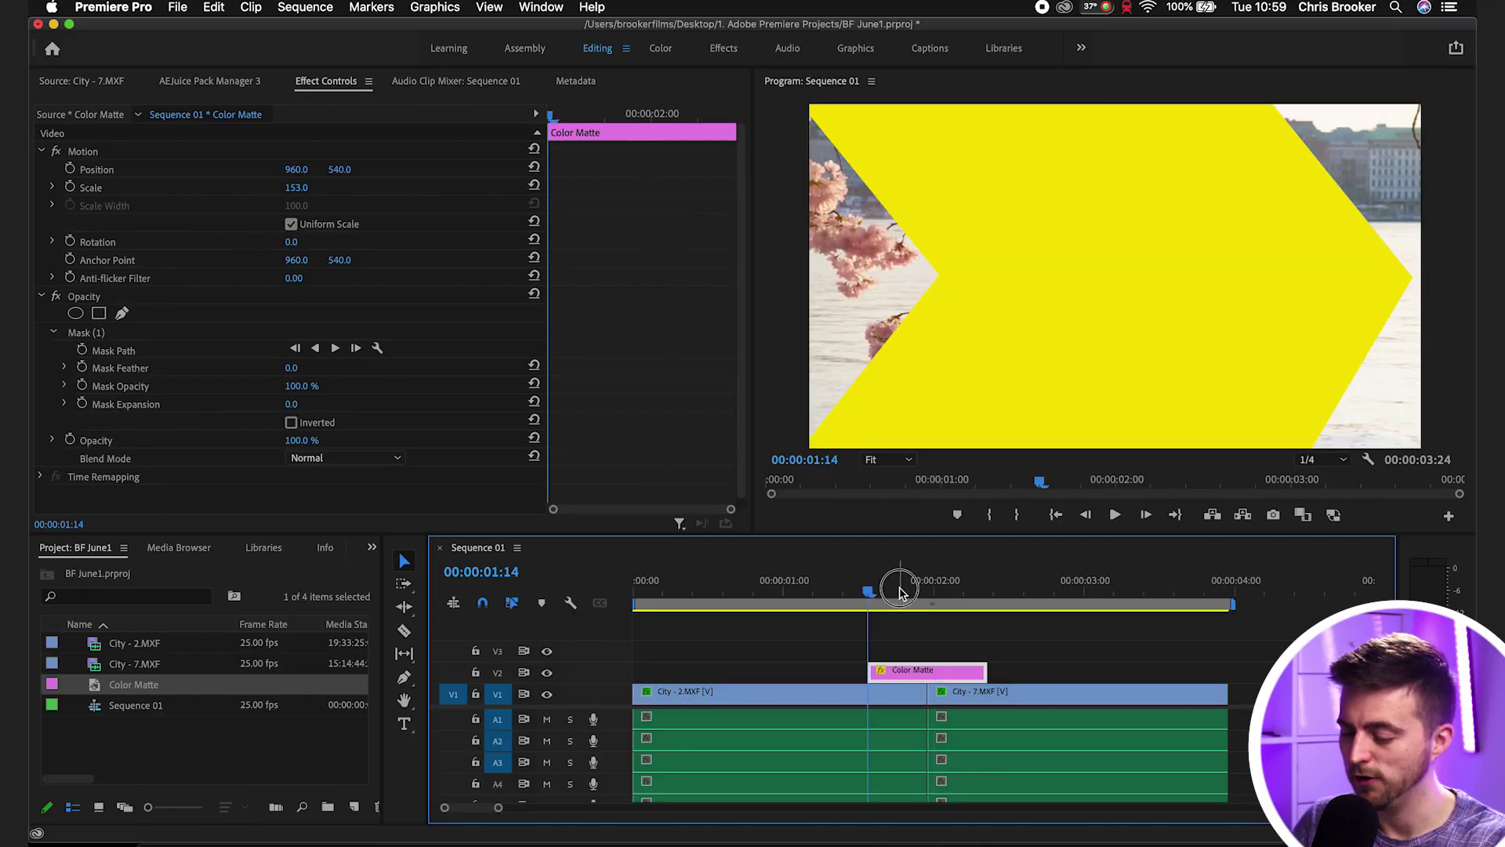
left_click(870, 594)
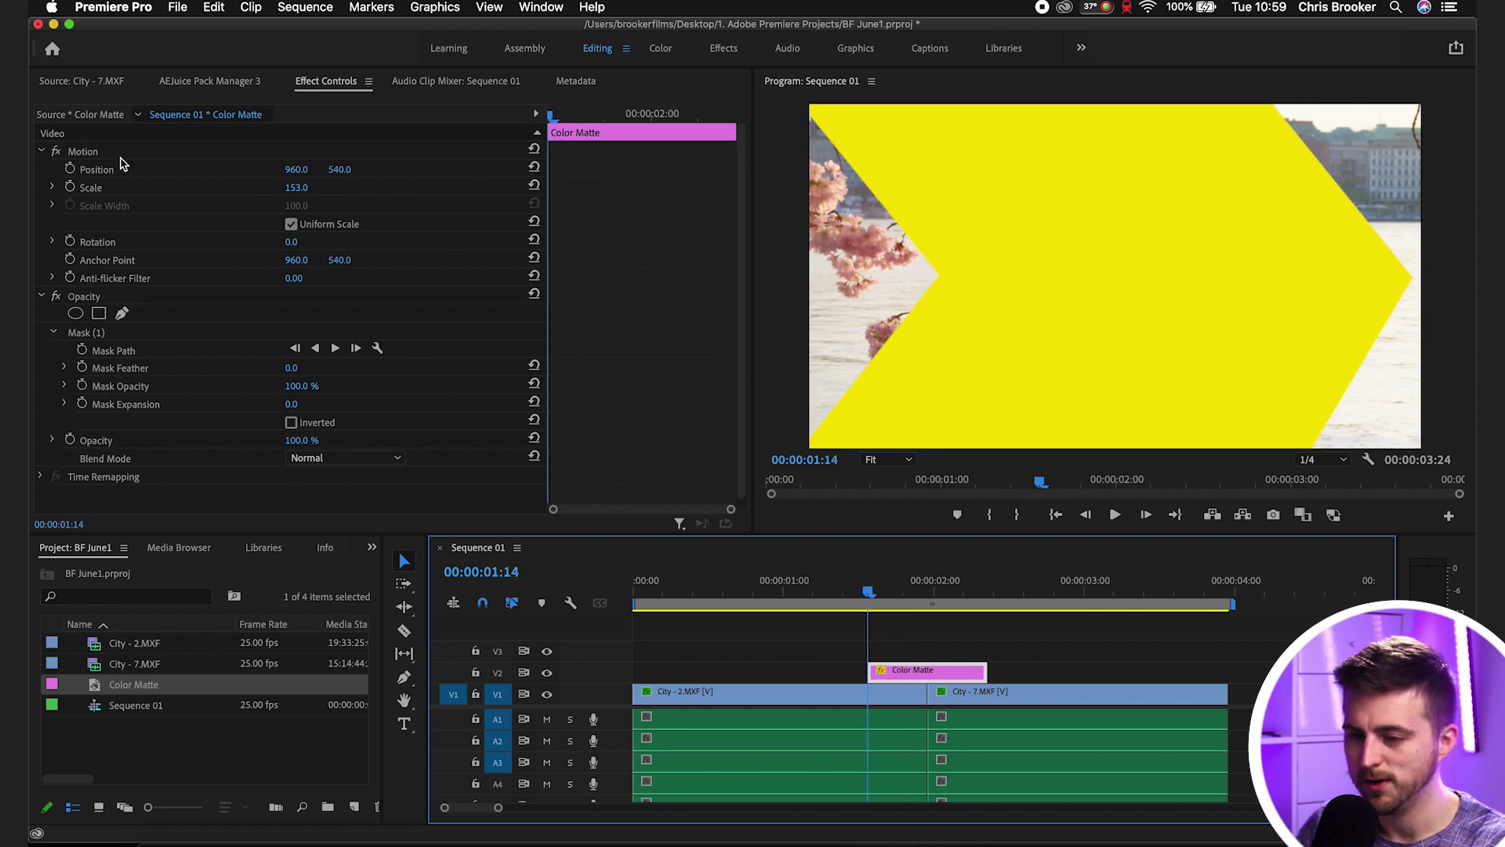
left_click(70, 170)
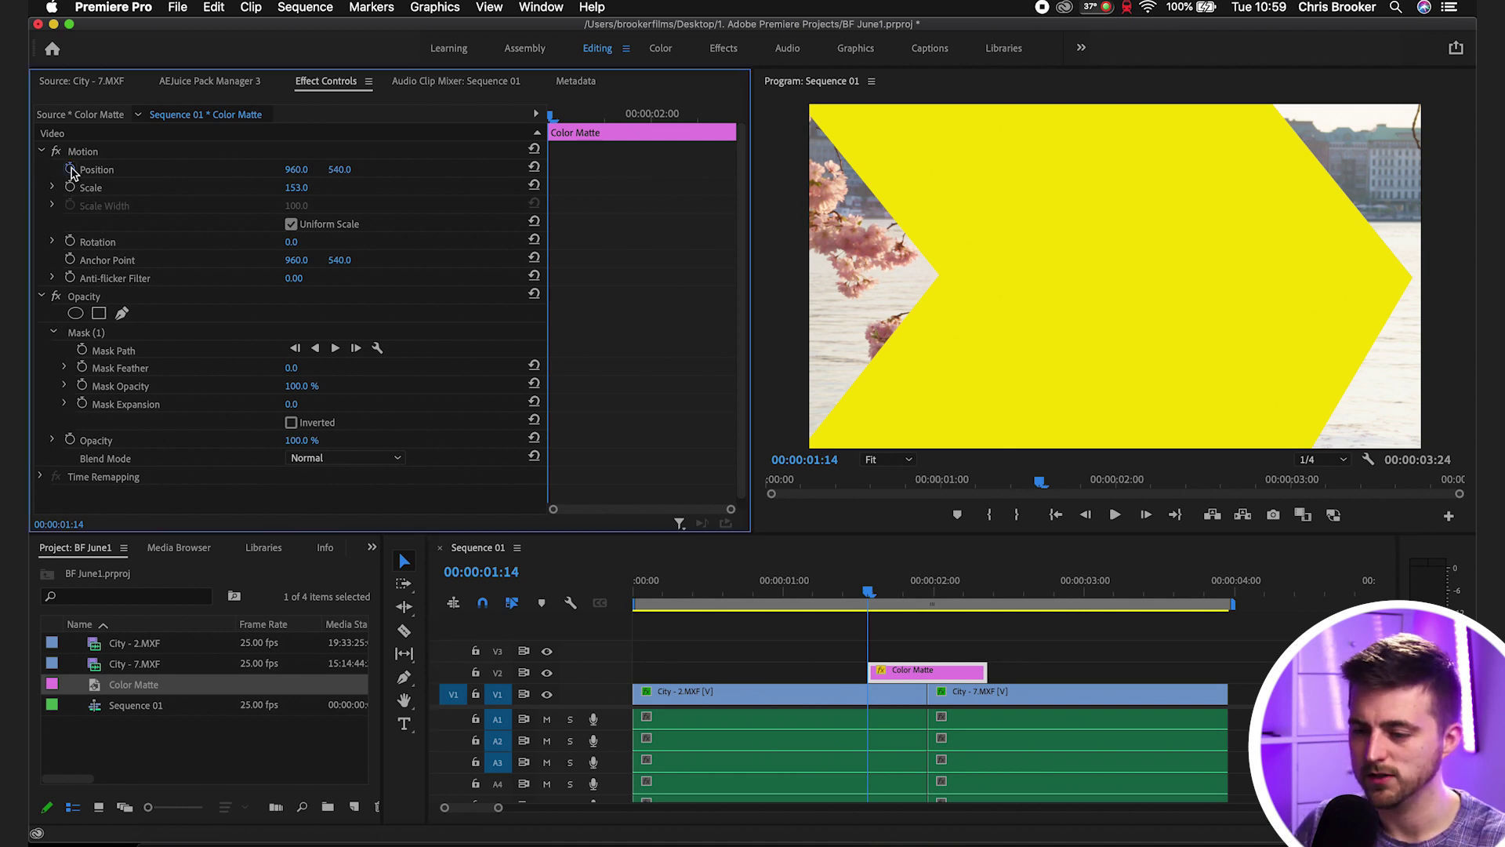
left_click(70, 169)
left_click_drag(297, 170, 291, 169)
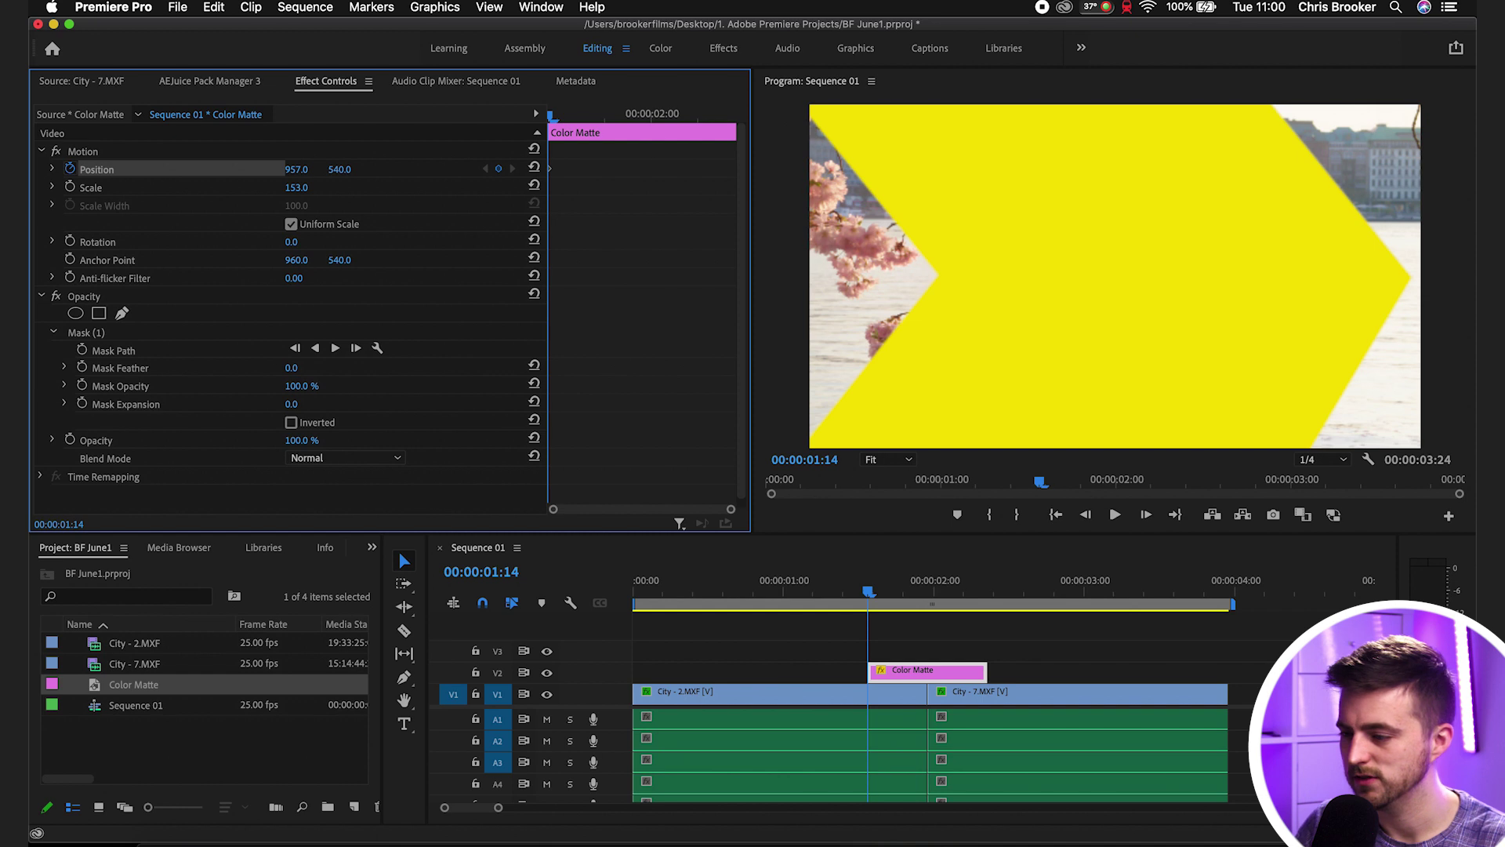
left_click_drag(296, 170, 304, 171)
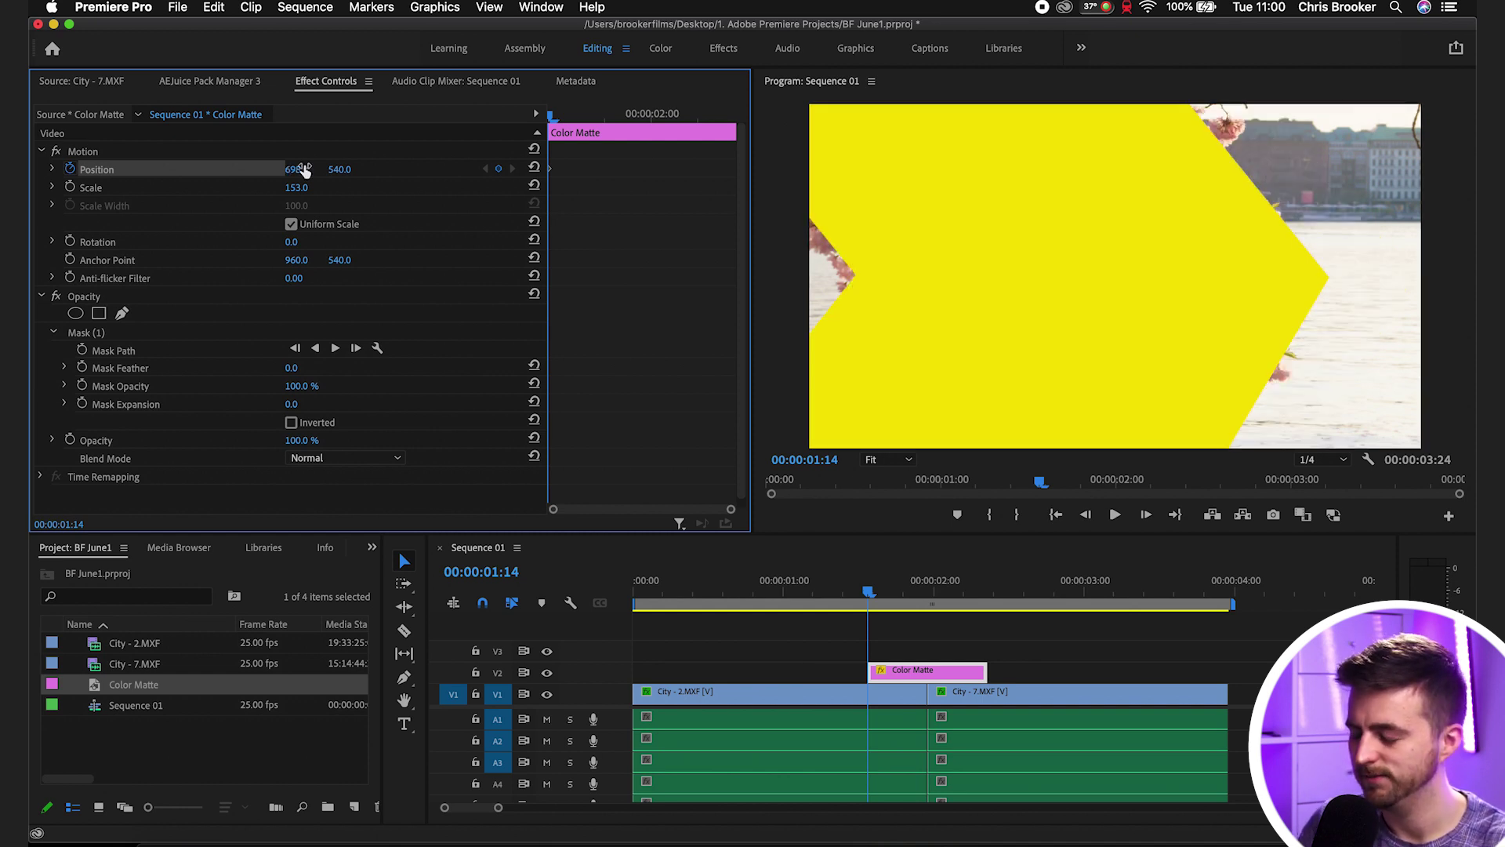
Step: Enter Position X values through -500 and -800 down to -1000
left_click(304, 170)
type("0")
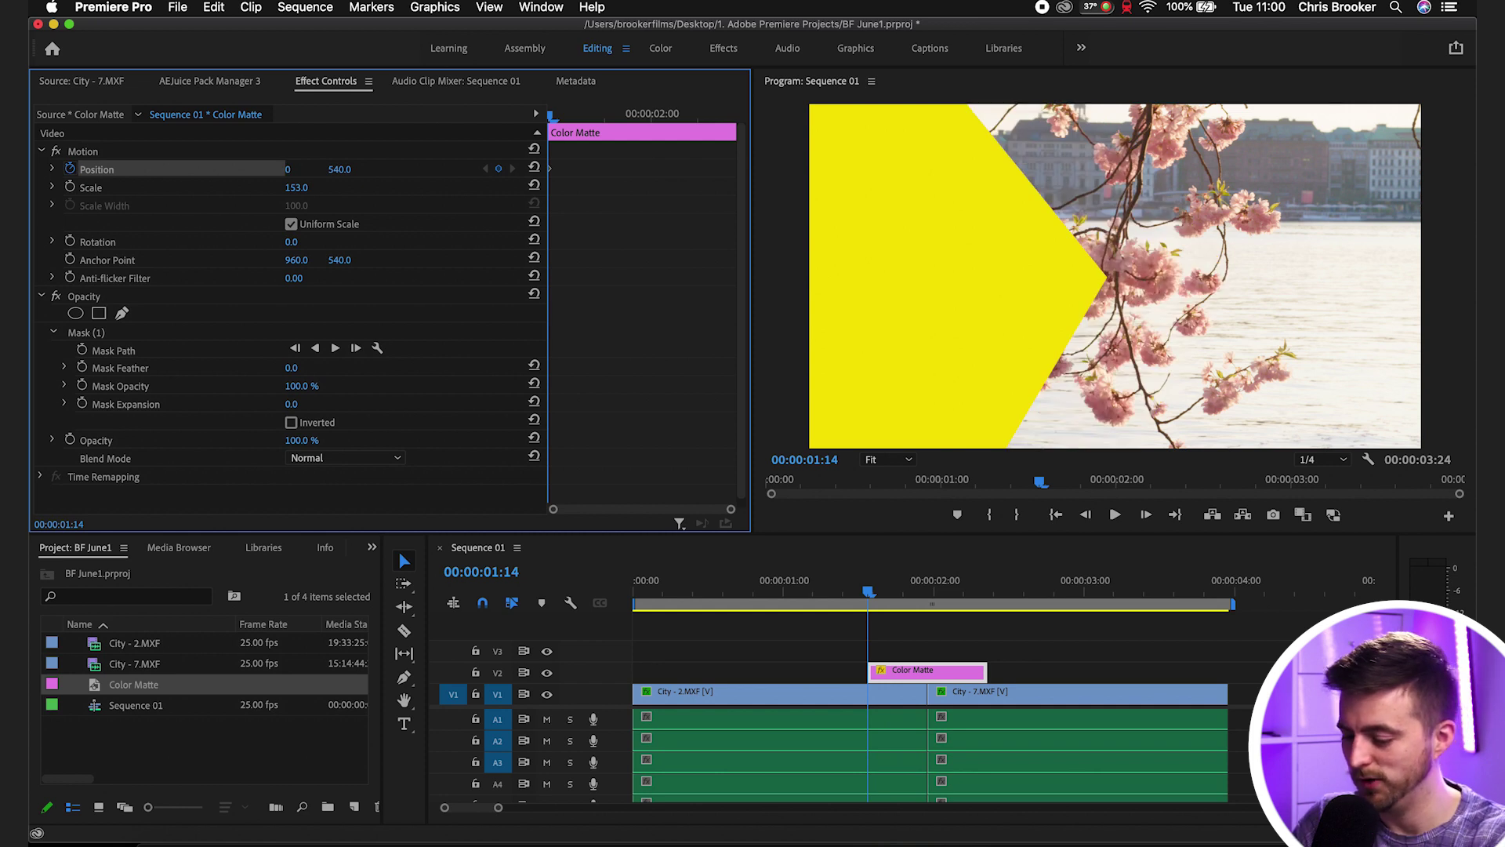
left_click(298, 169)
type("-500")
key("Return")
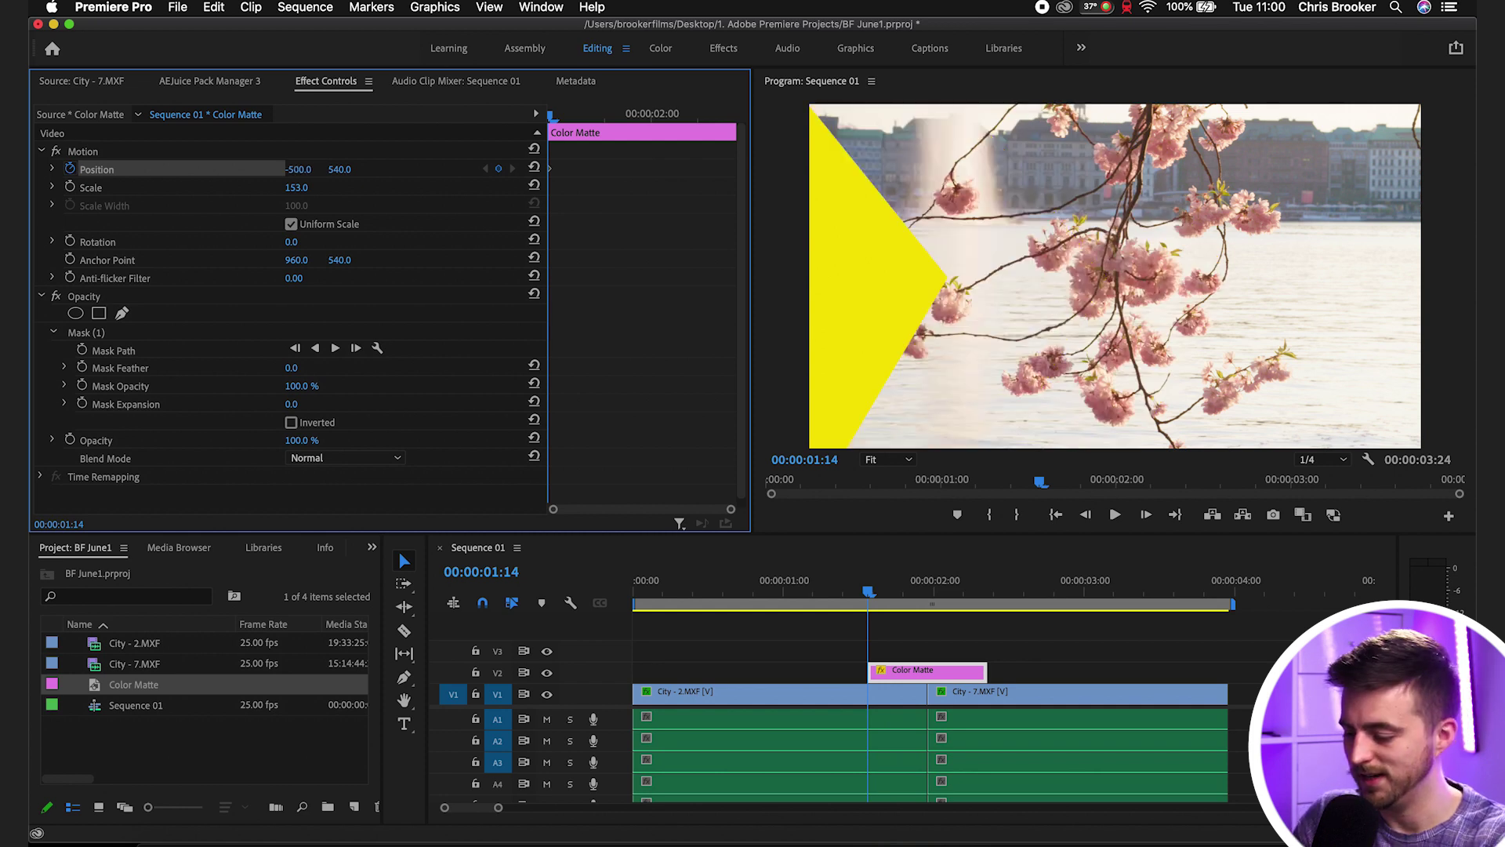
left_click(298, 169)
type("-800")
key("Return")
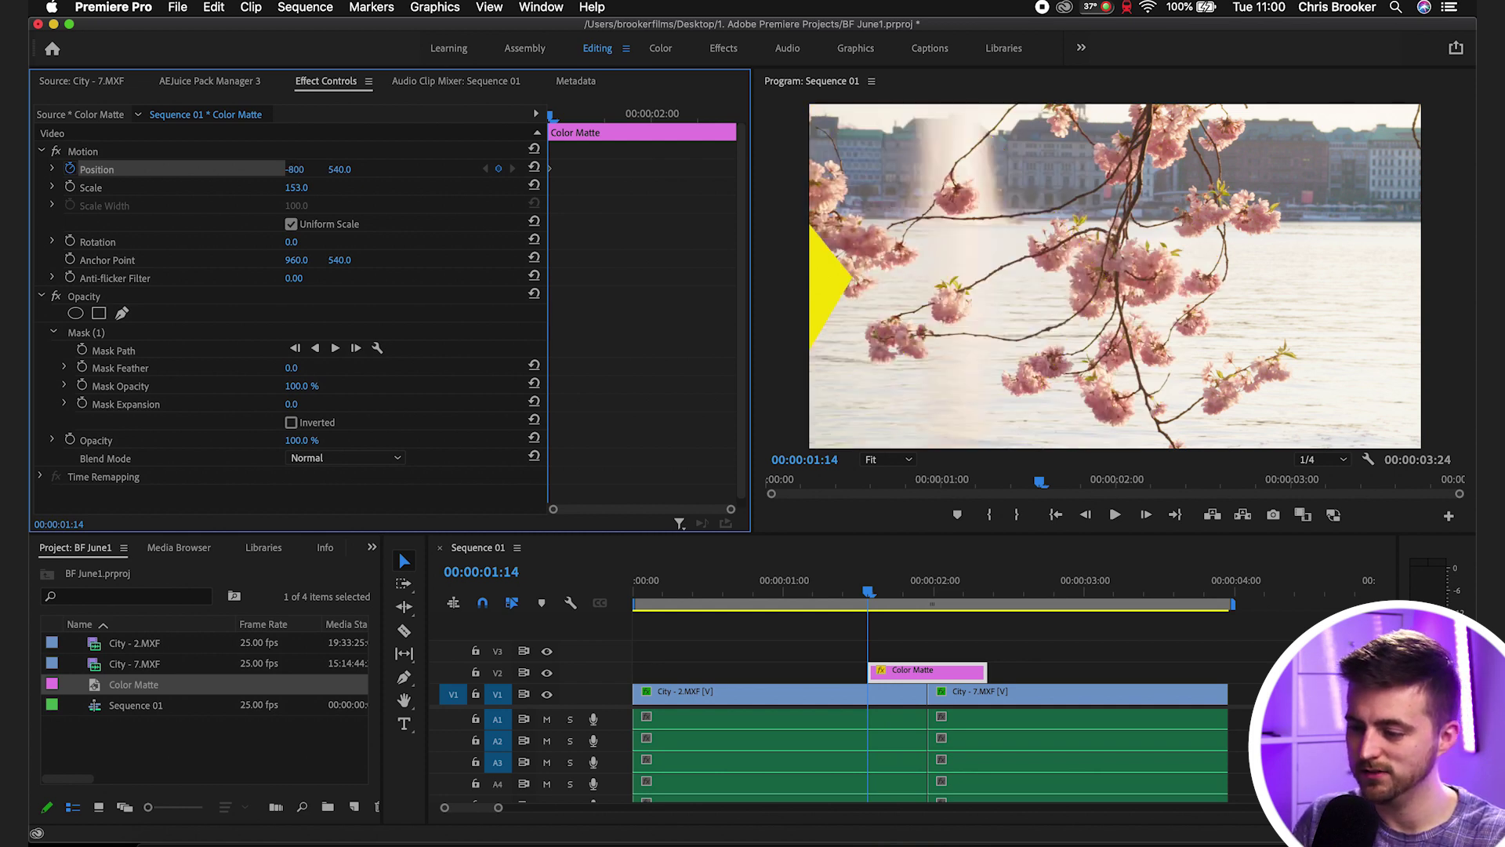
left_click(298, 170)
type("-1000")
key("Return")
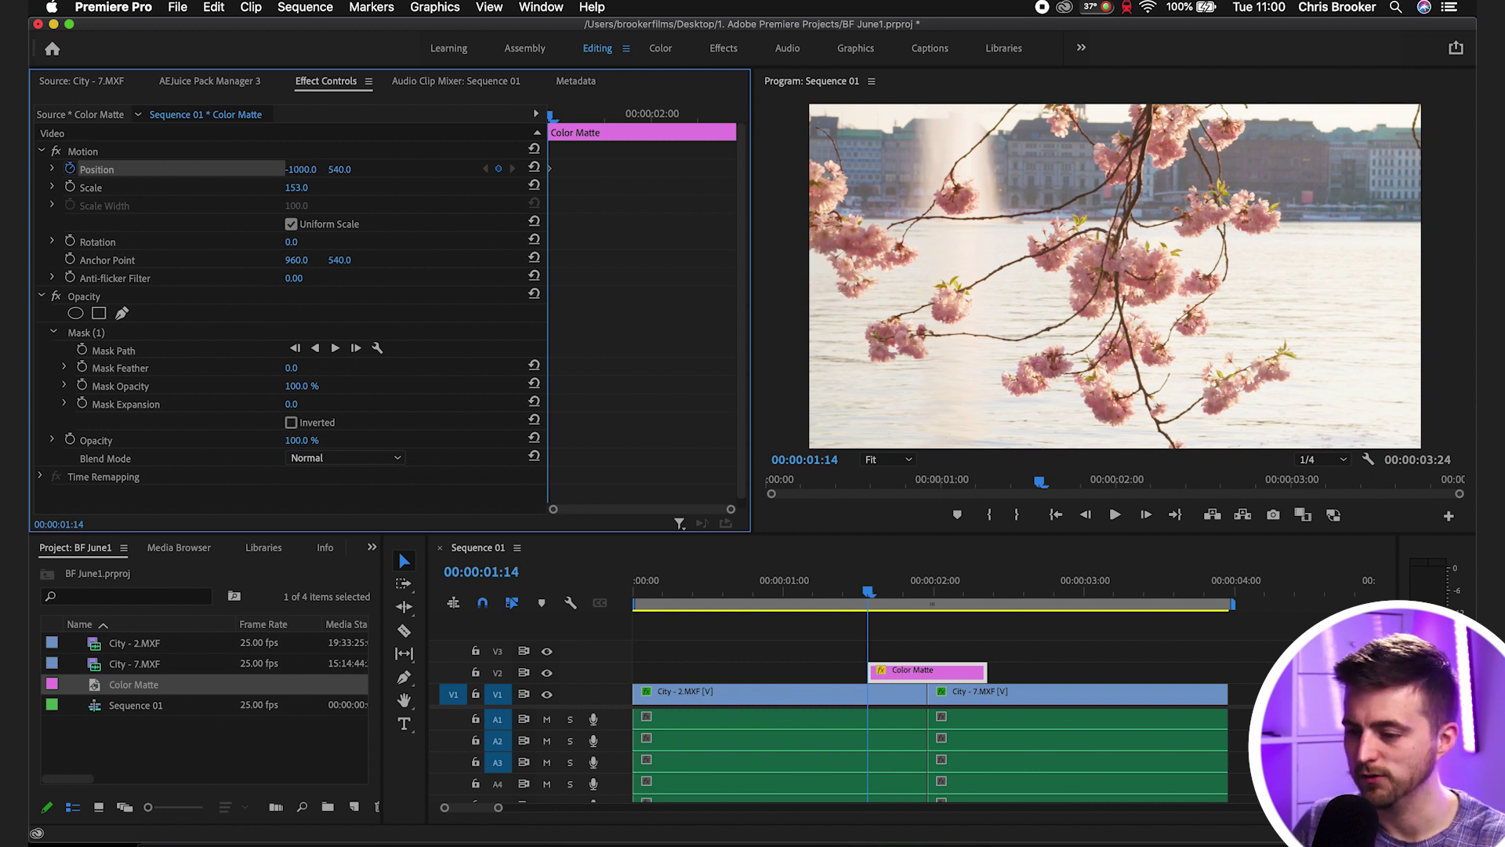
key("End")
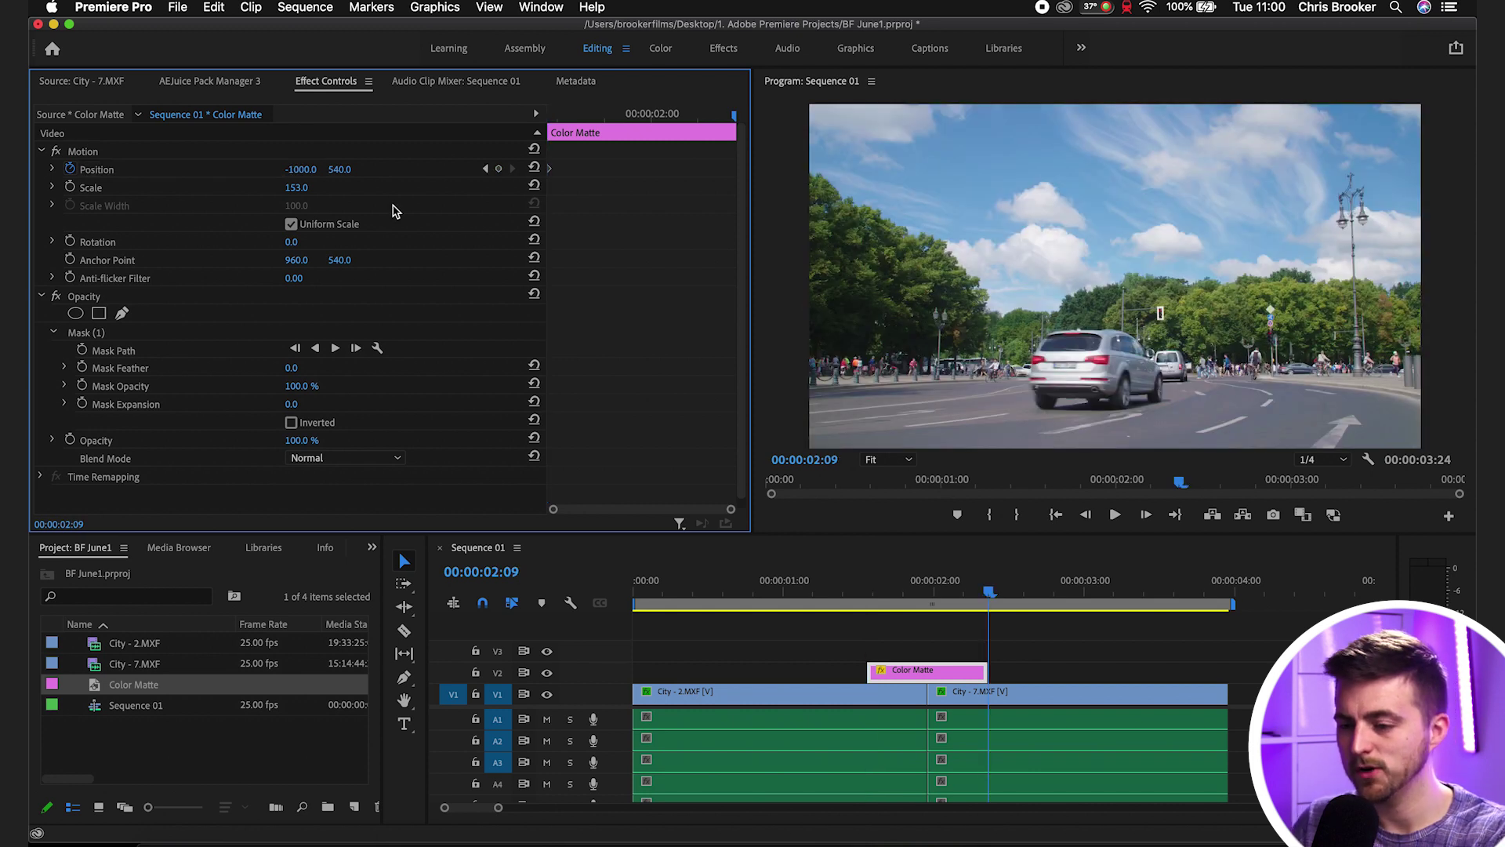
Step: Add an end Position keyframe at X 1000 and align it to the matte's last frame
left_click(304, 167)
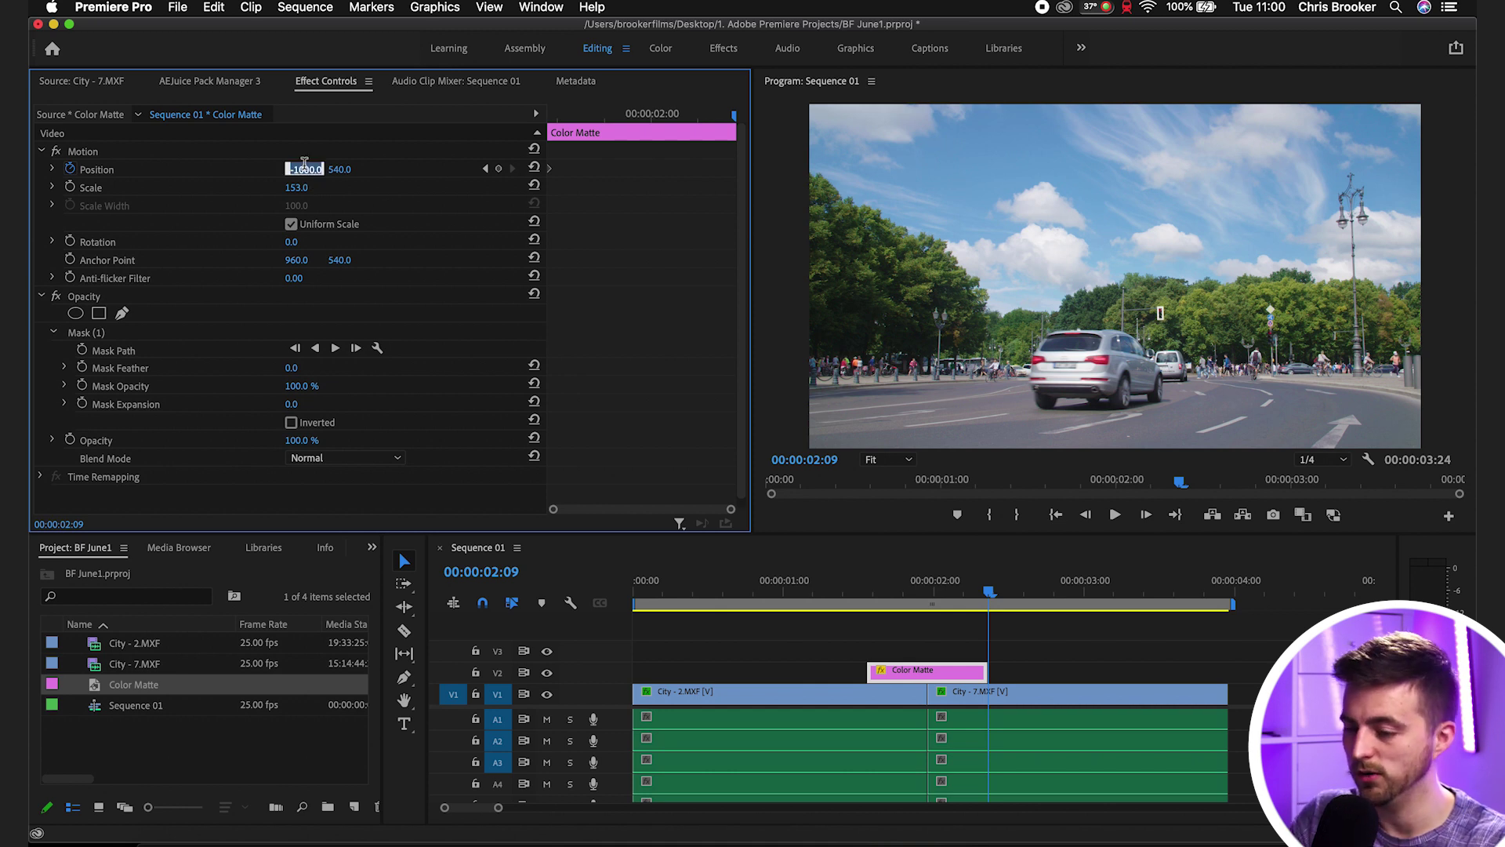
type("1000")
key("Return")
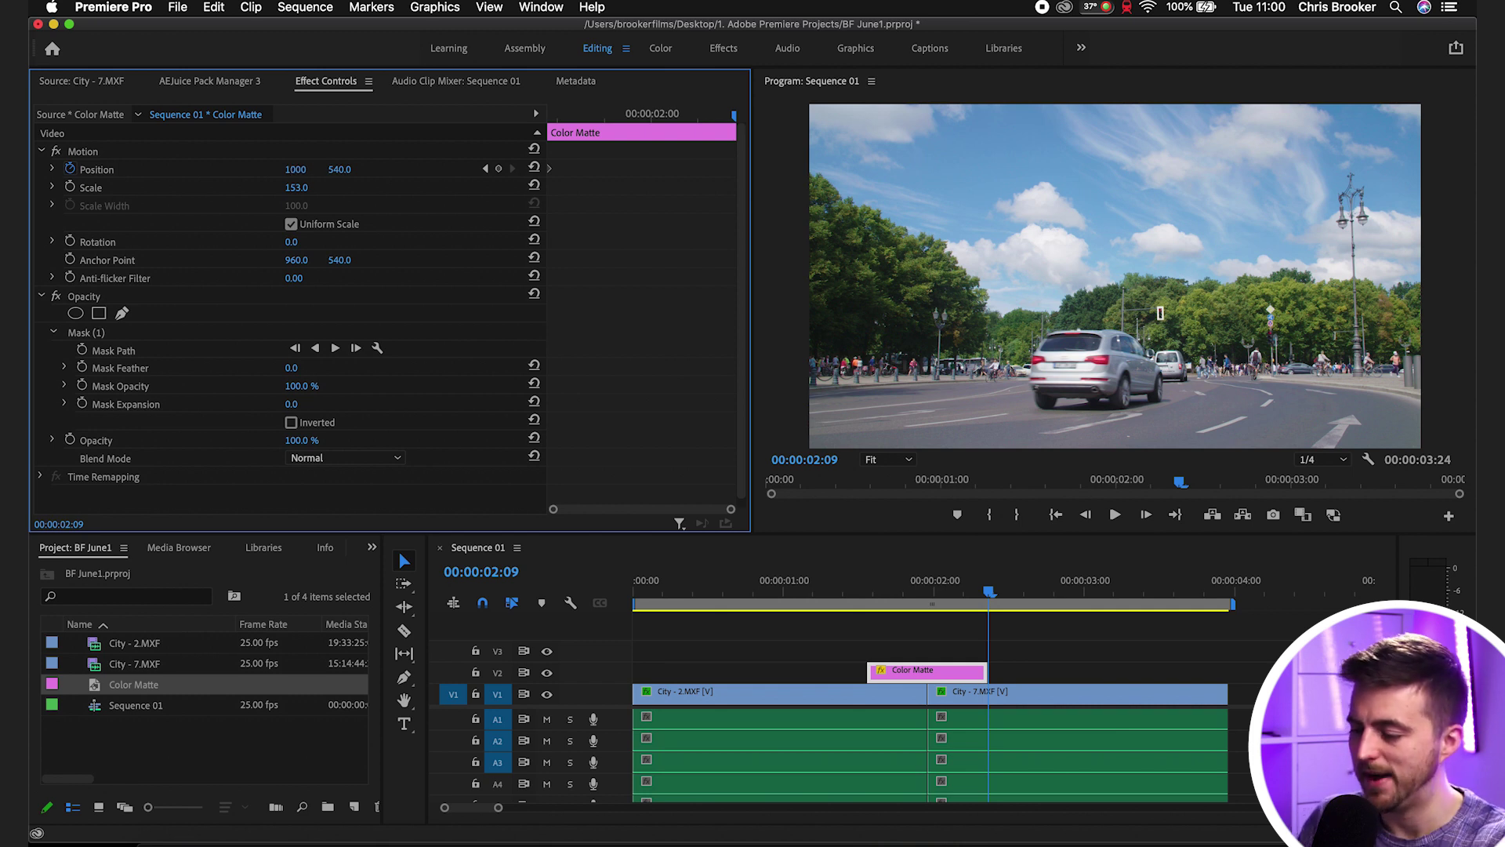
key("Left")
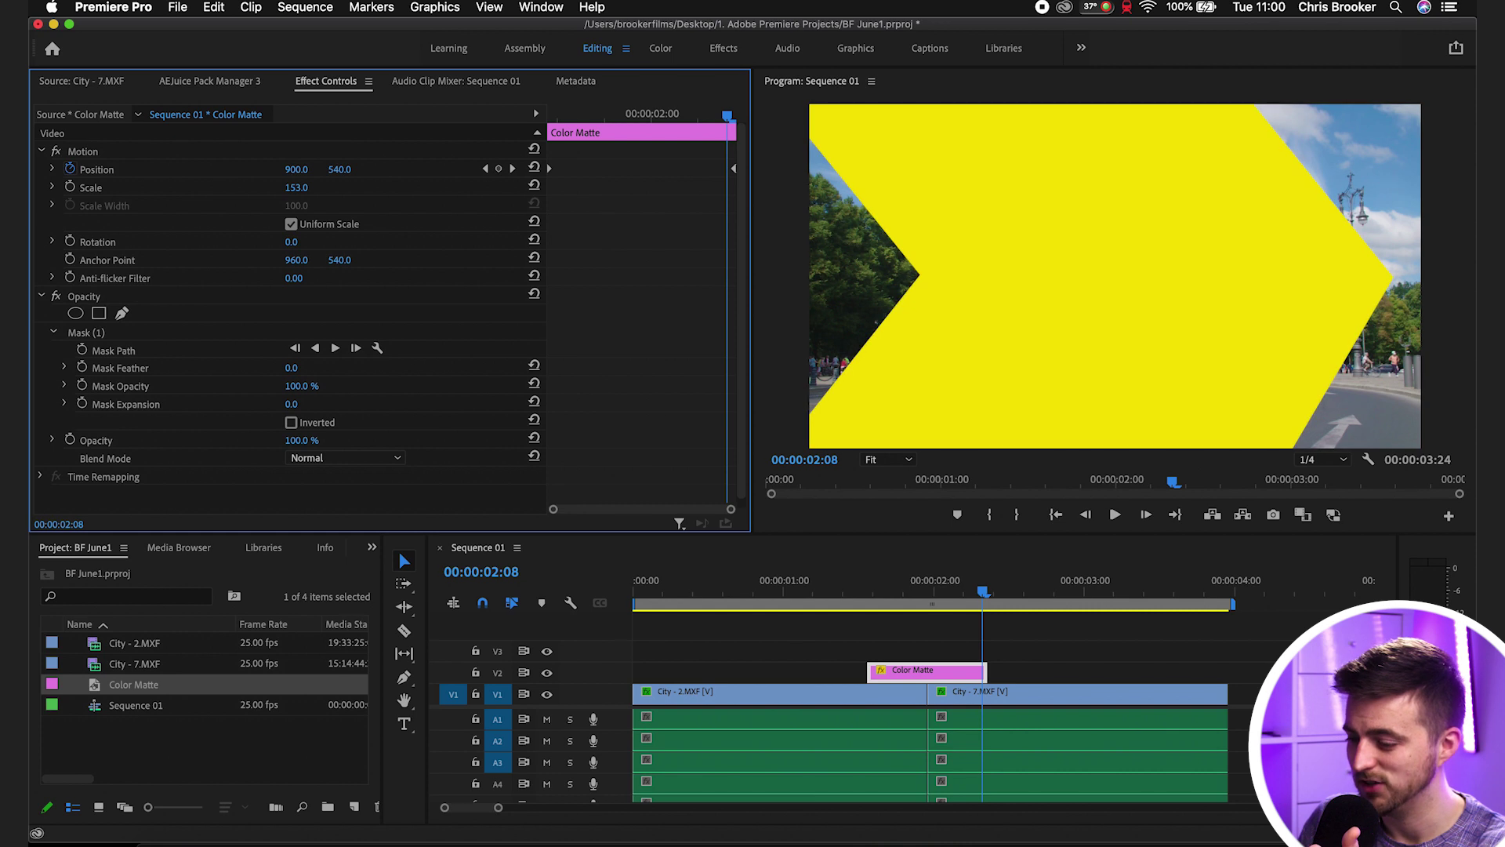
key("Left")
key("Right")
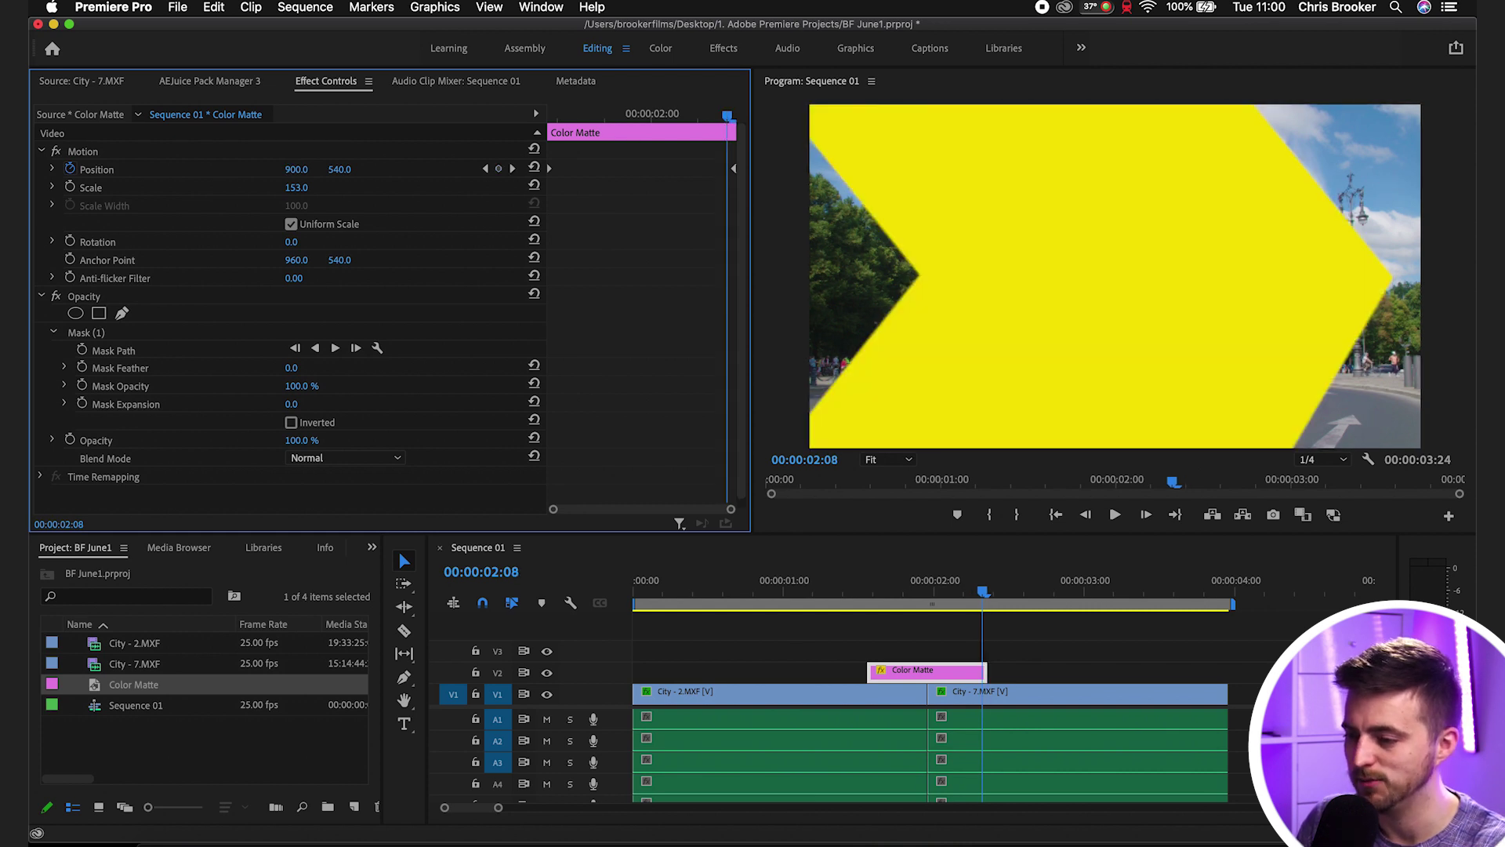
key("=")
left_click_drag(733, 168, 709, 170)
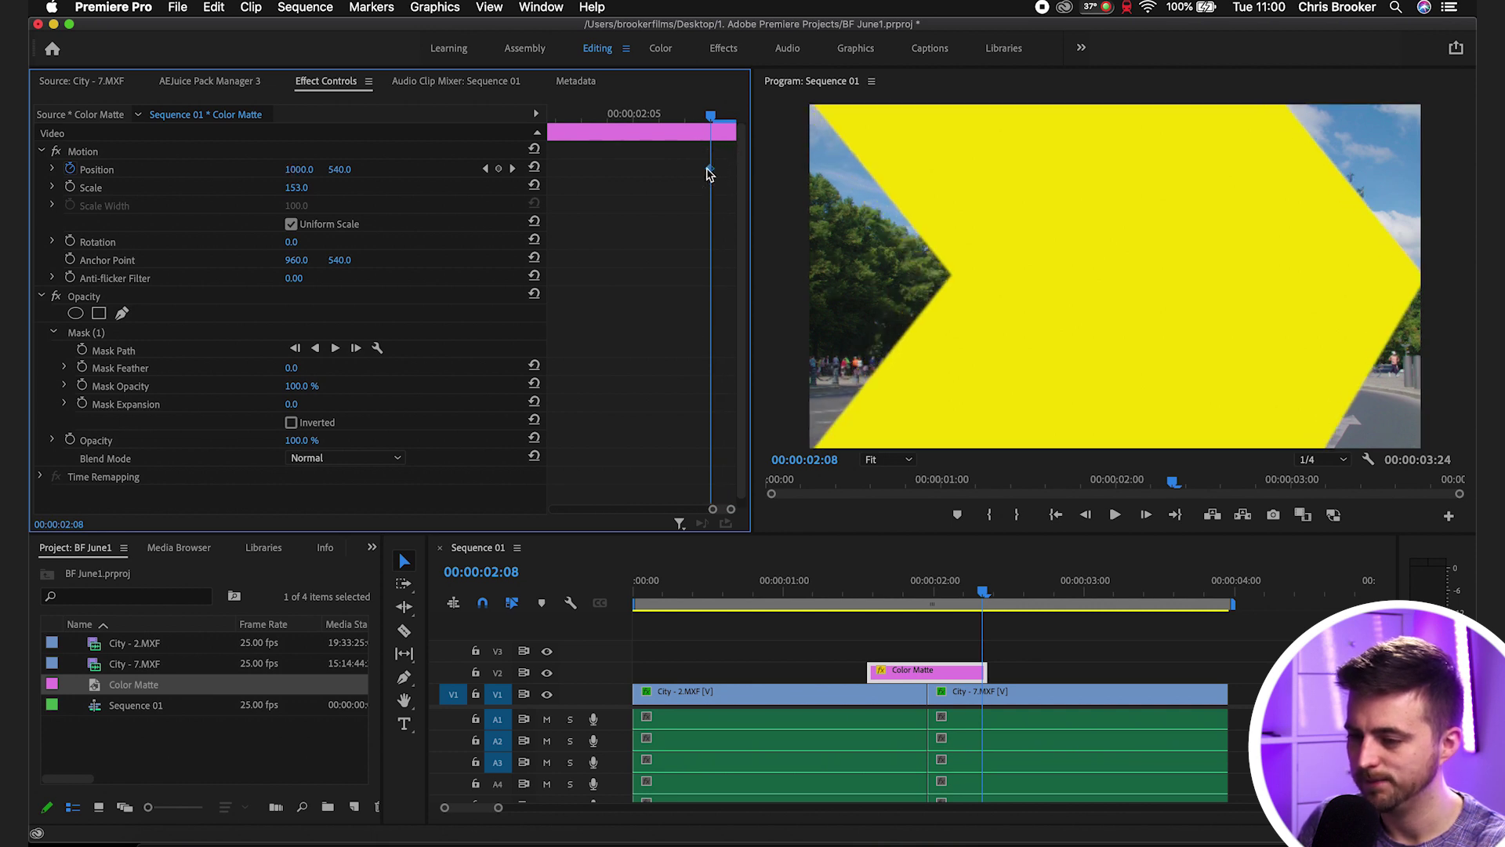
Step: Raise the end Position X through 2000 to 3000 and set that keyframe on the last frame
left_click(304, 166)
type("2000")
key("Return")
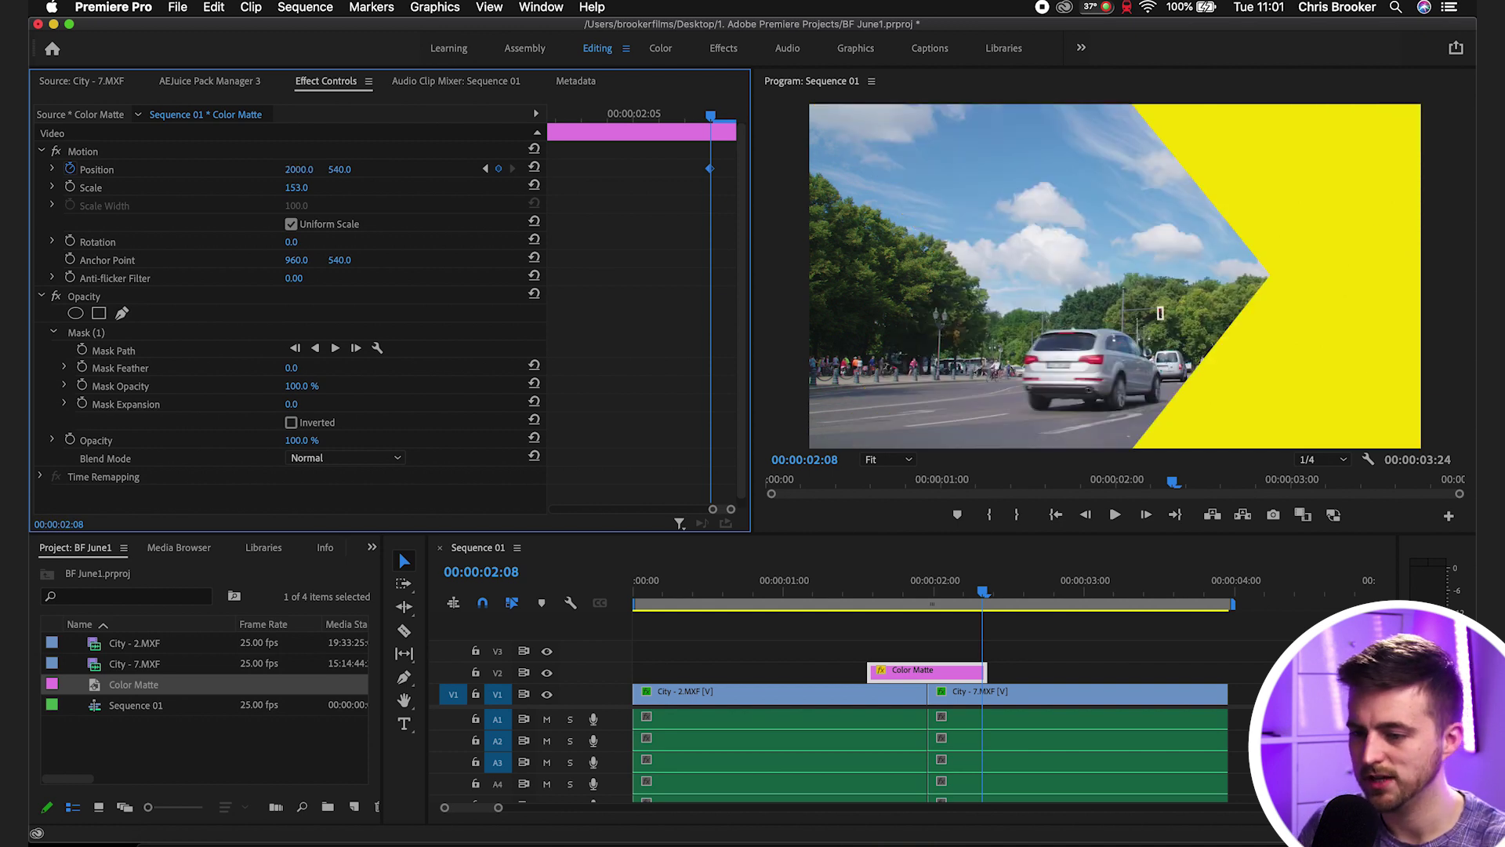
left_click(304, 167)
type("3000")
key("Return")
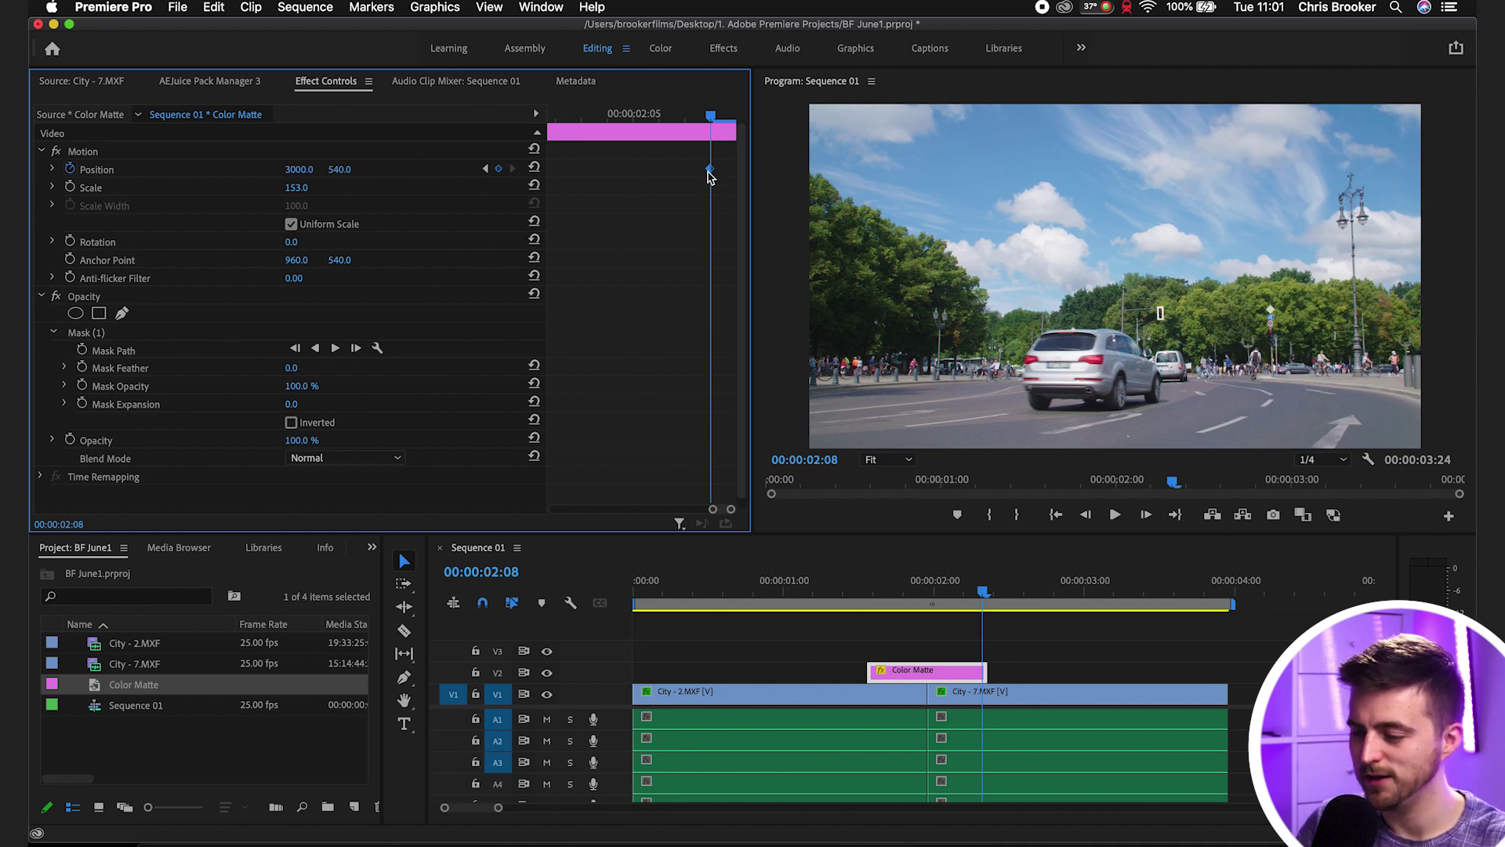
left_click_drag(709, 170, 746, 171)
left_click_drag(964, 594, 898, 593)
Step: Scale the yellow arrow matte up to 282
key("Left")
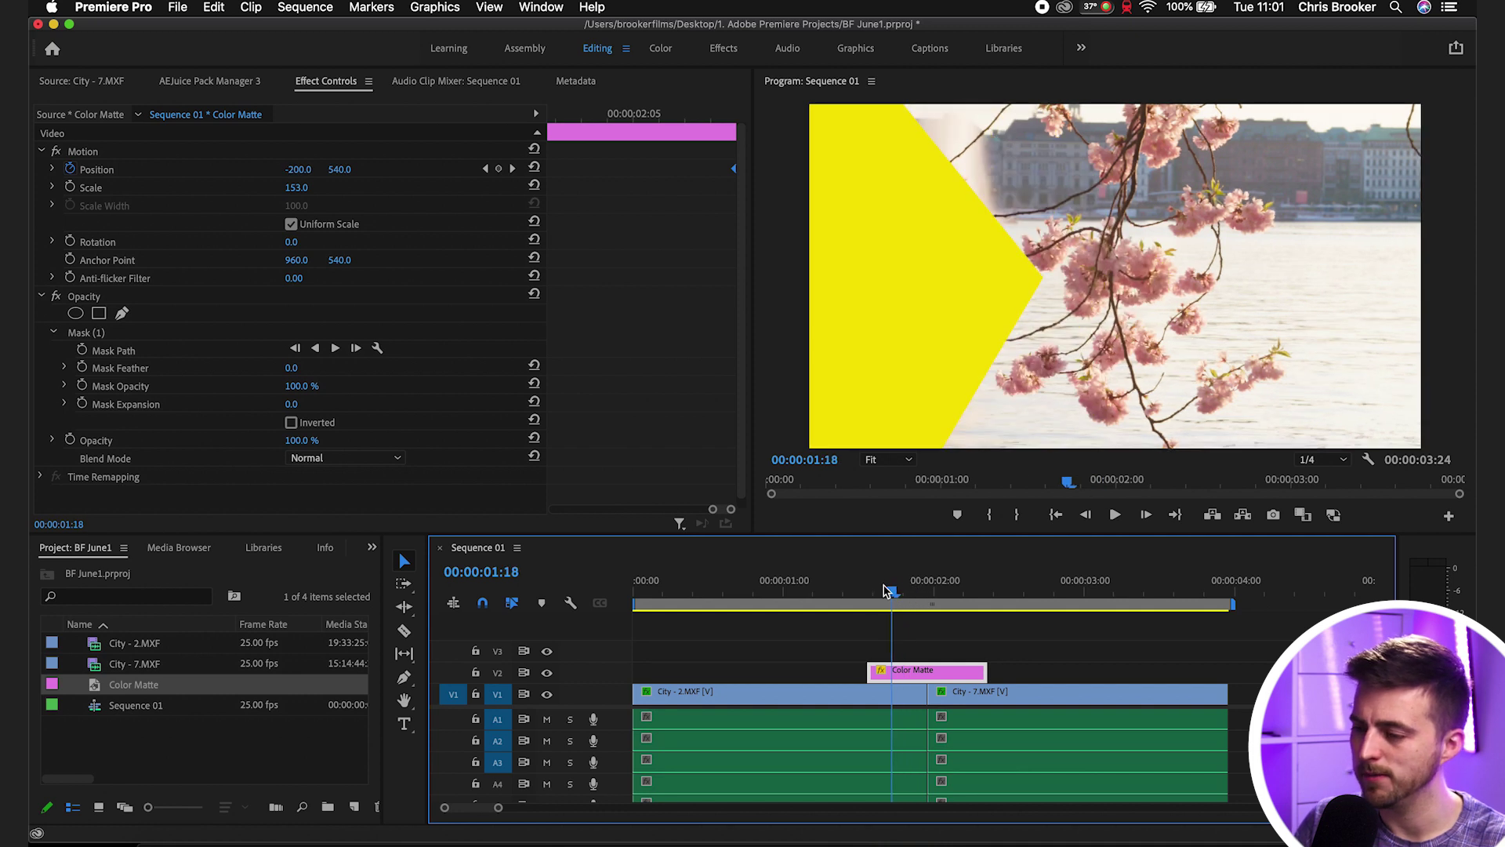
key("space")
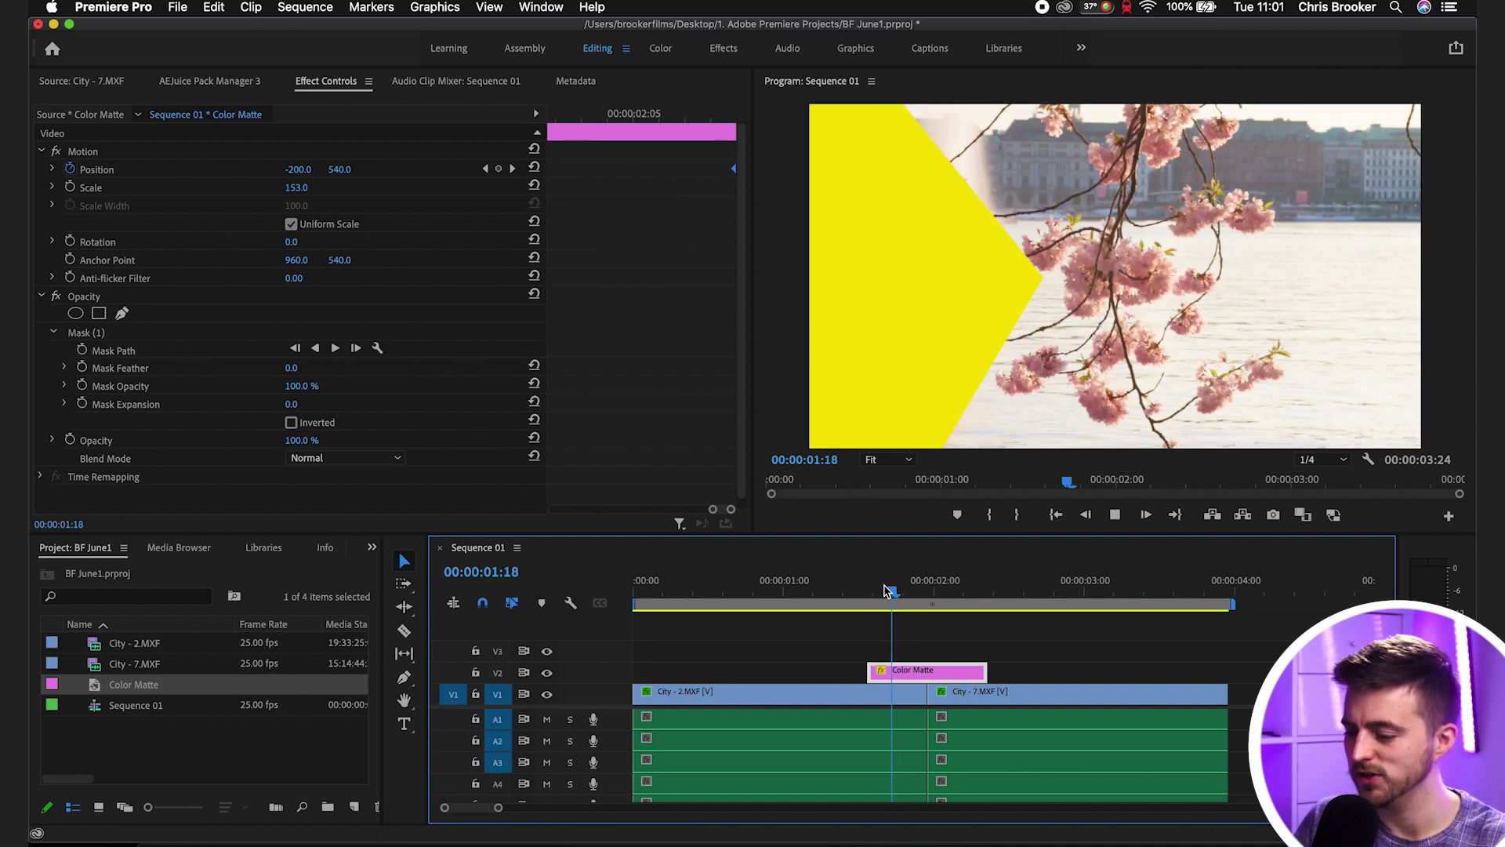
left_click_drag(886, 589, 932, 587)
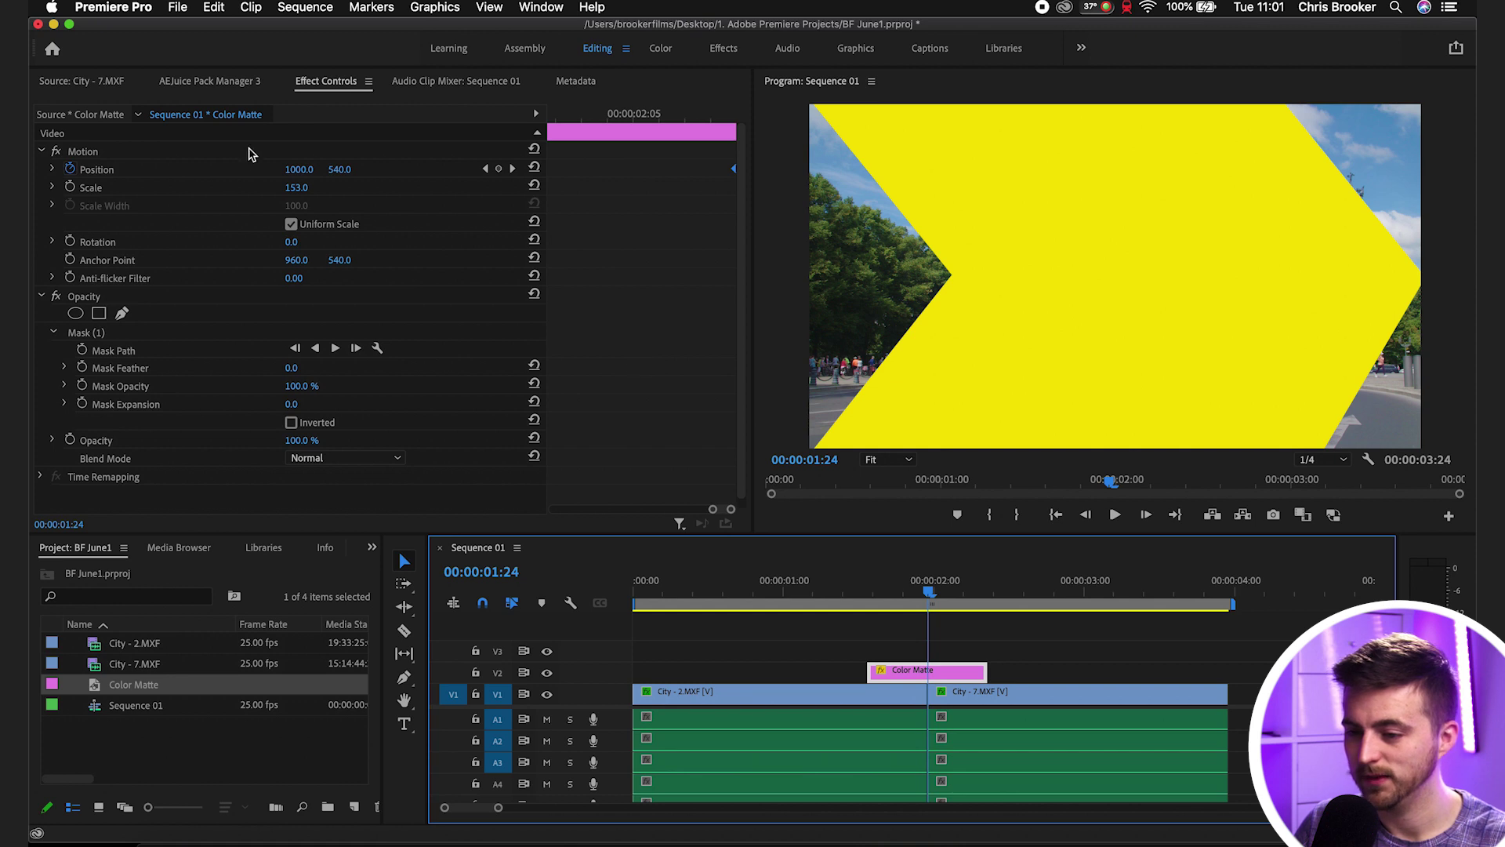
mouse_move(296, 187)
left_mouse_down()
mouse_move(381, 187)
mouse_move(308, 189)
left_mouse_up()
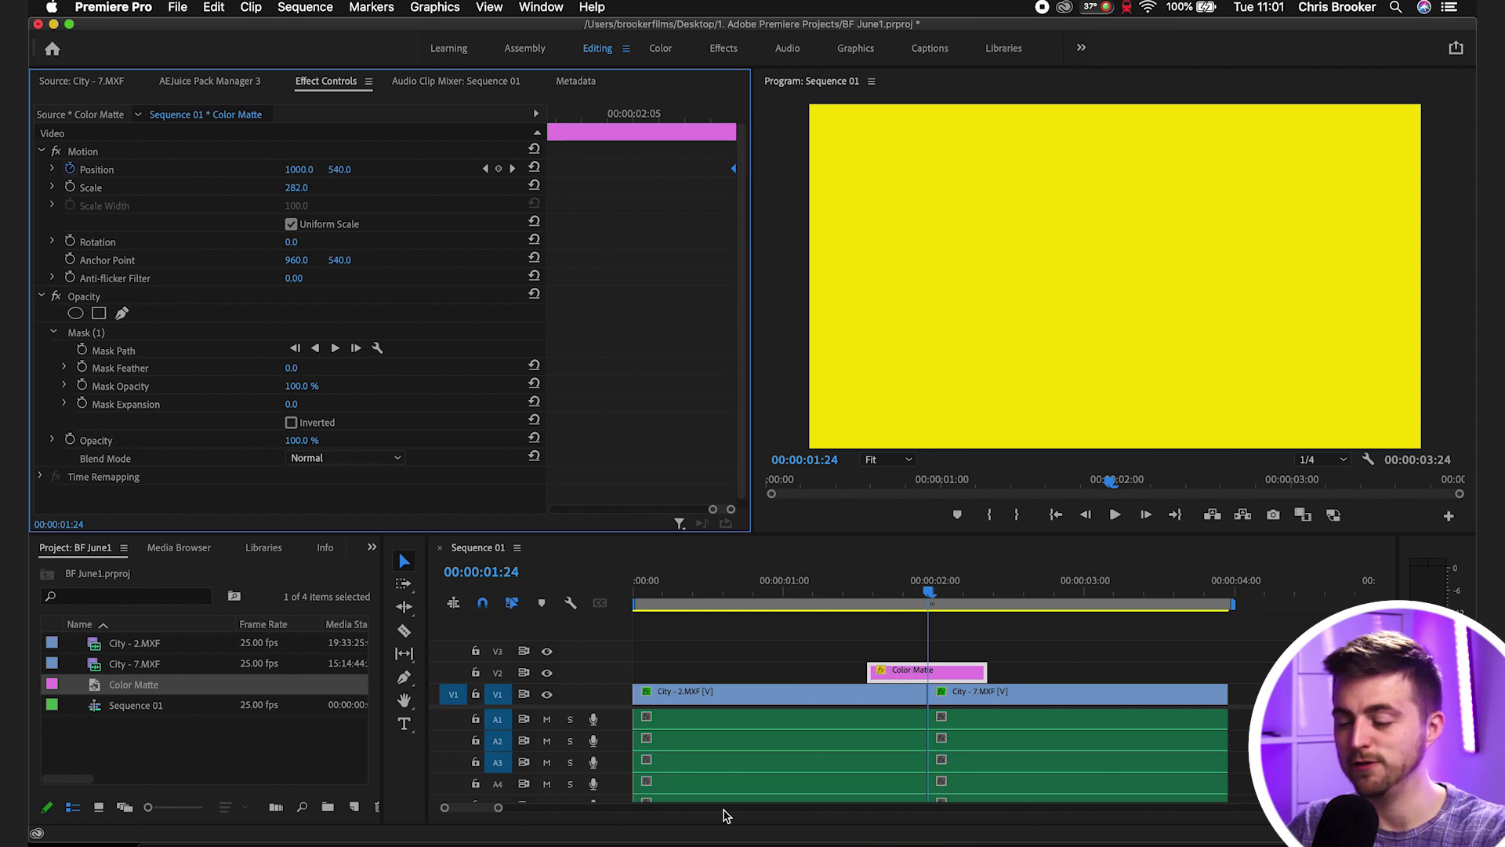
Step: Step through and play back the transition to check the arrow covers the frame
key("Left")
key("Left")
key("Left")
key("Left")
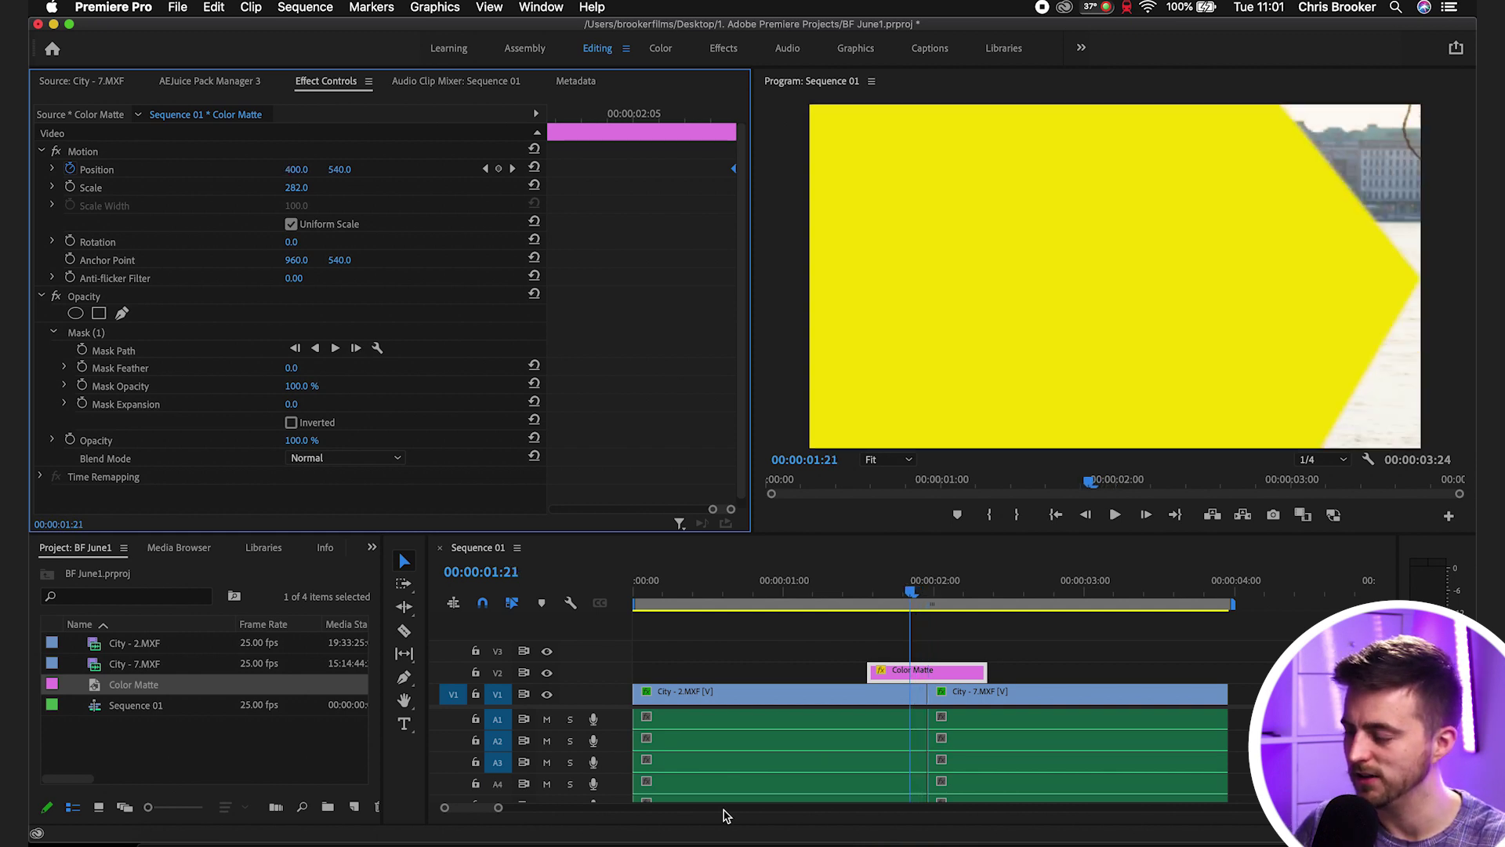
key("Right")
key("Right")
key("Right")
key("Right")
key("Right")
key("Right")
key("Left")
key("Left")
key("Right")
key("Right")
key("Right")
key("Right")
key("Right")
key("Right")
key("Right")
key("Right")
key("Right")
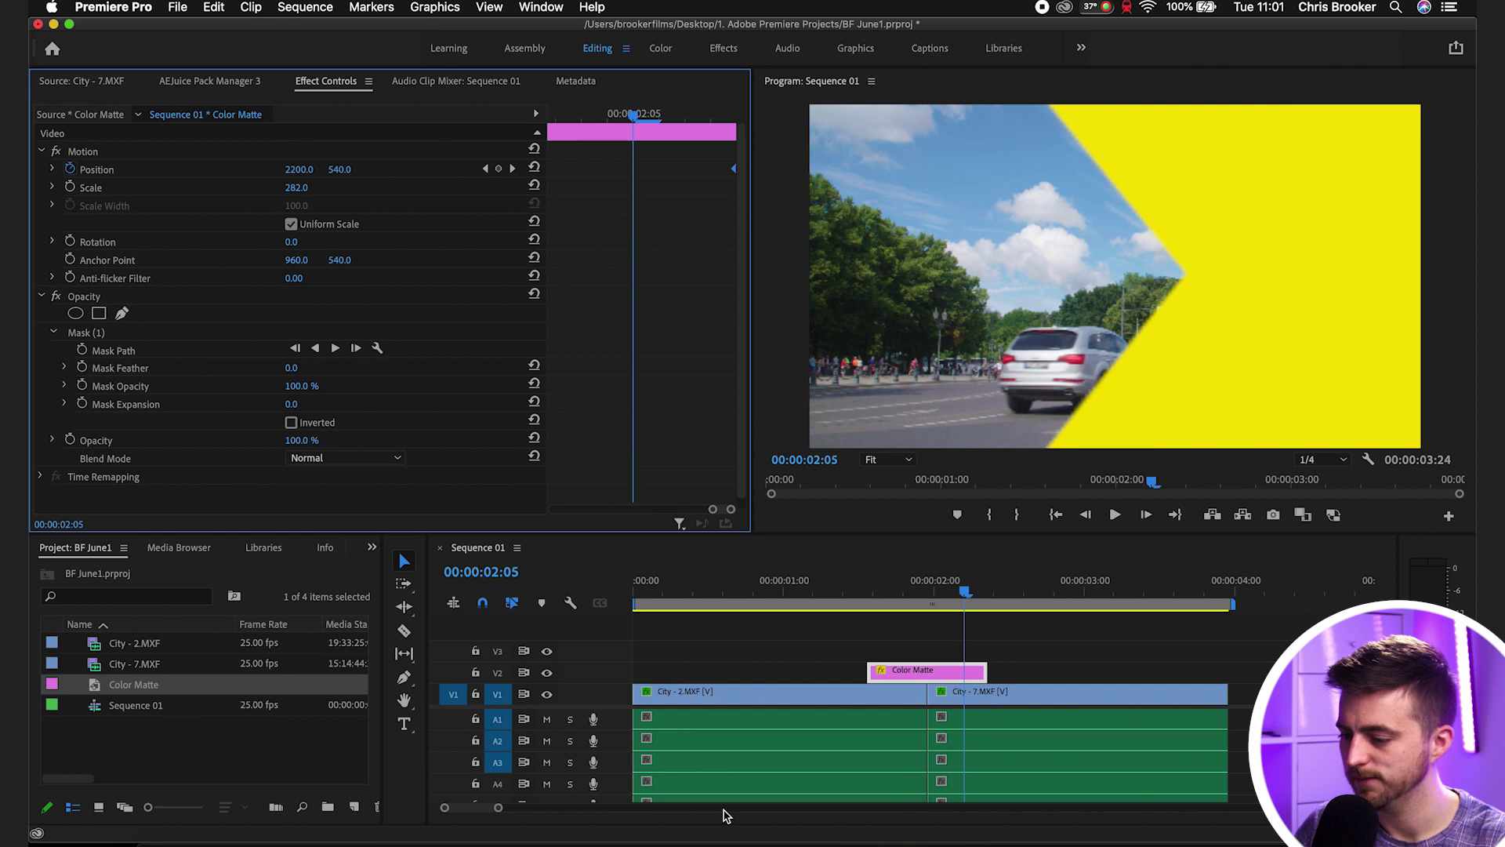
key("Left")
key("Left")
key("Left")
key("Left")
key("Left")
key("Left")
key("Left")
key("Left")
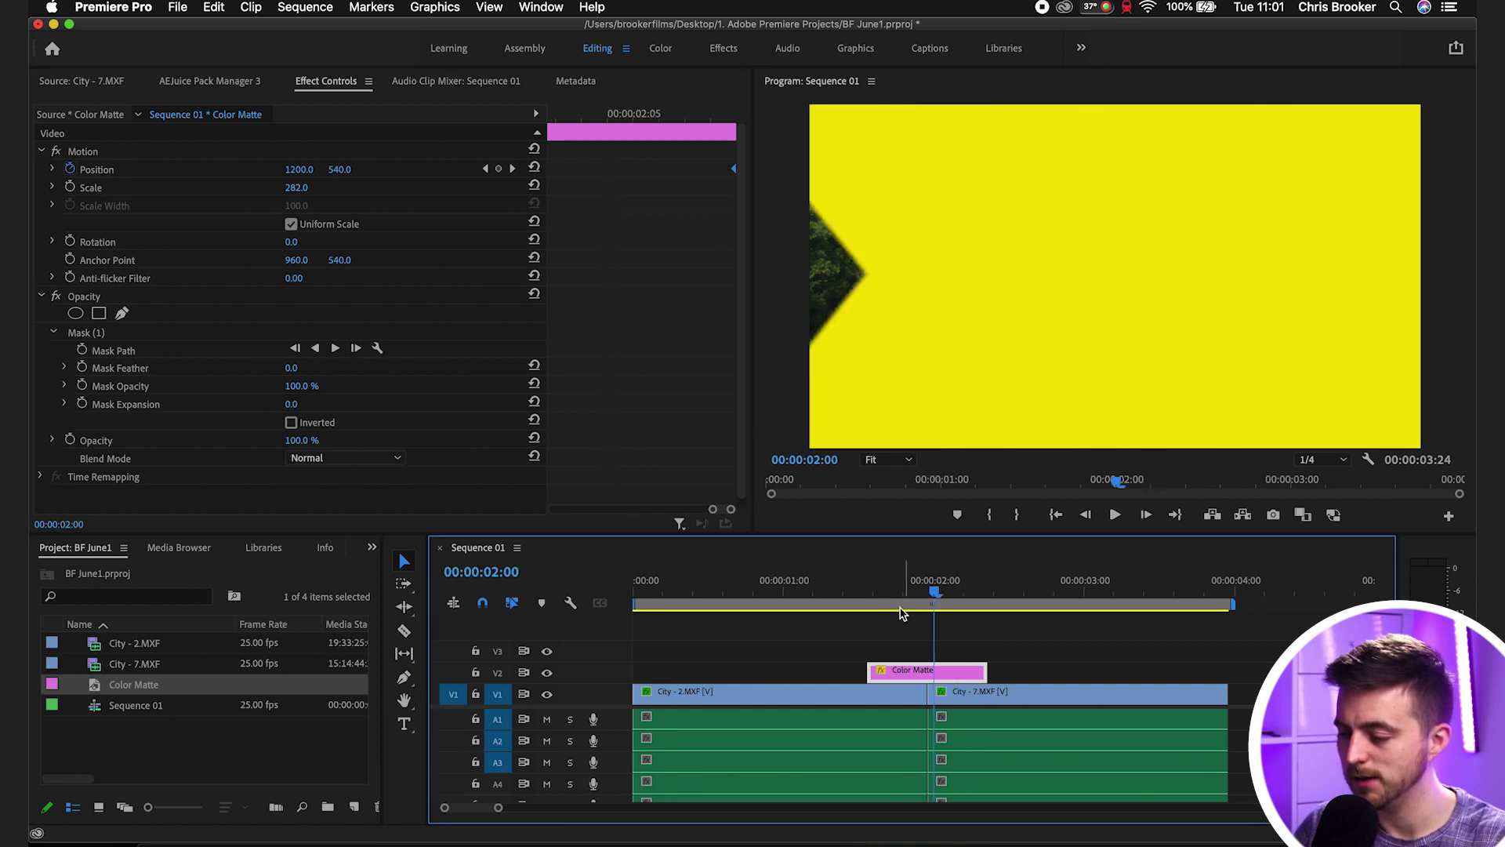
left_click_drag(902, 594, 862, 594)
key("space")
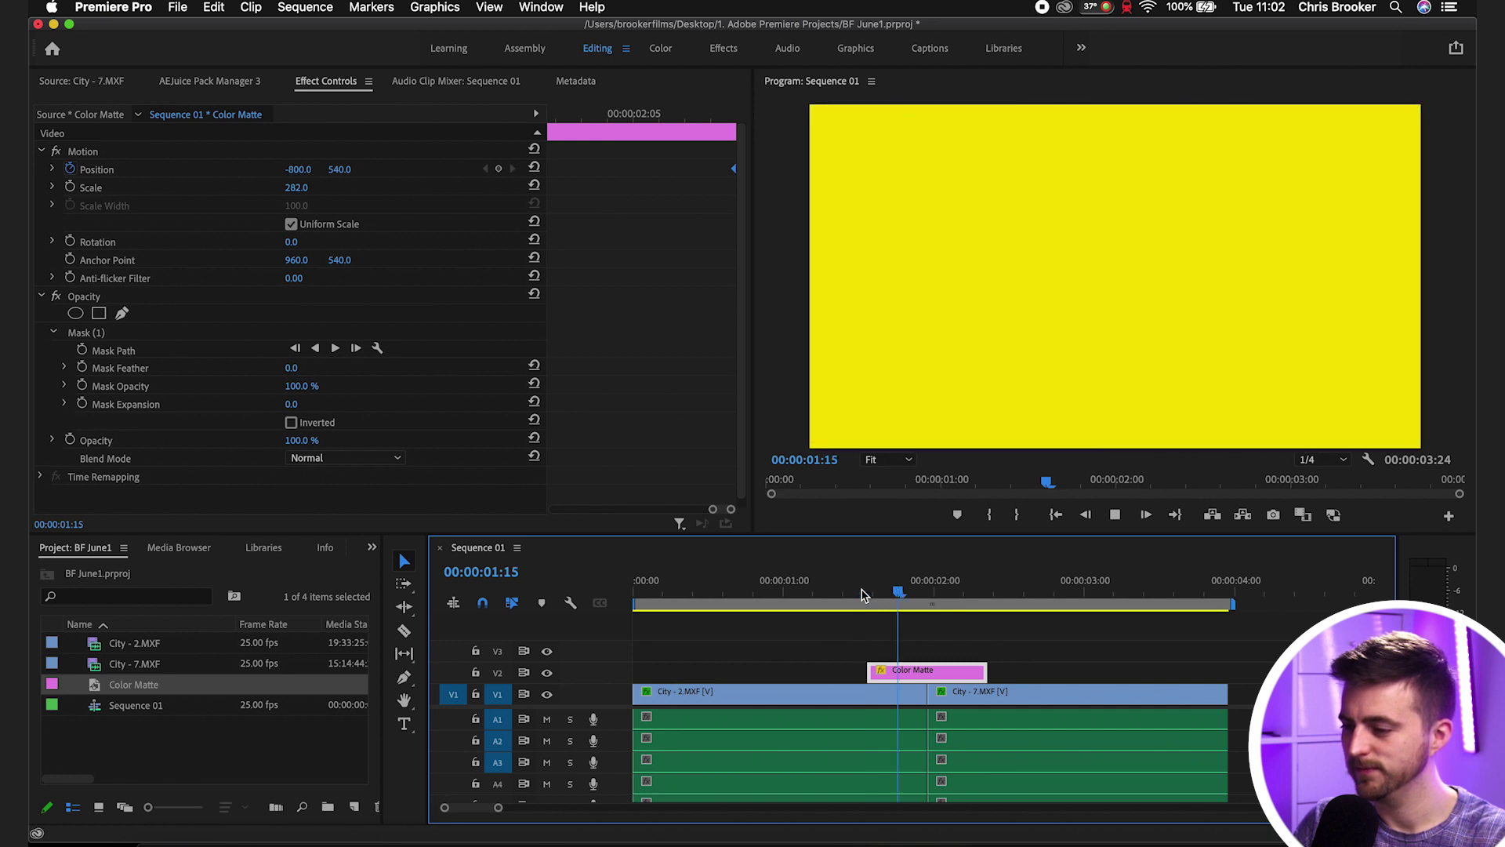
key("space")
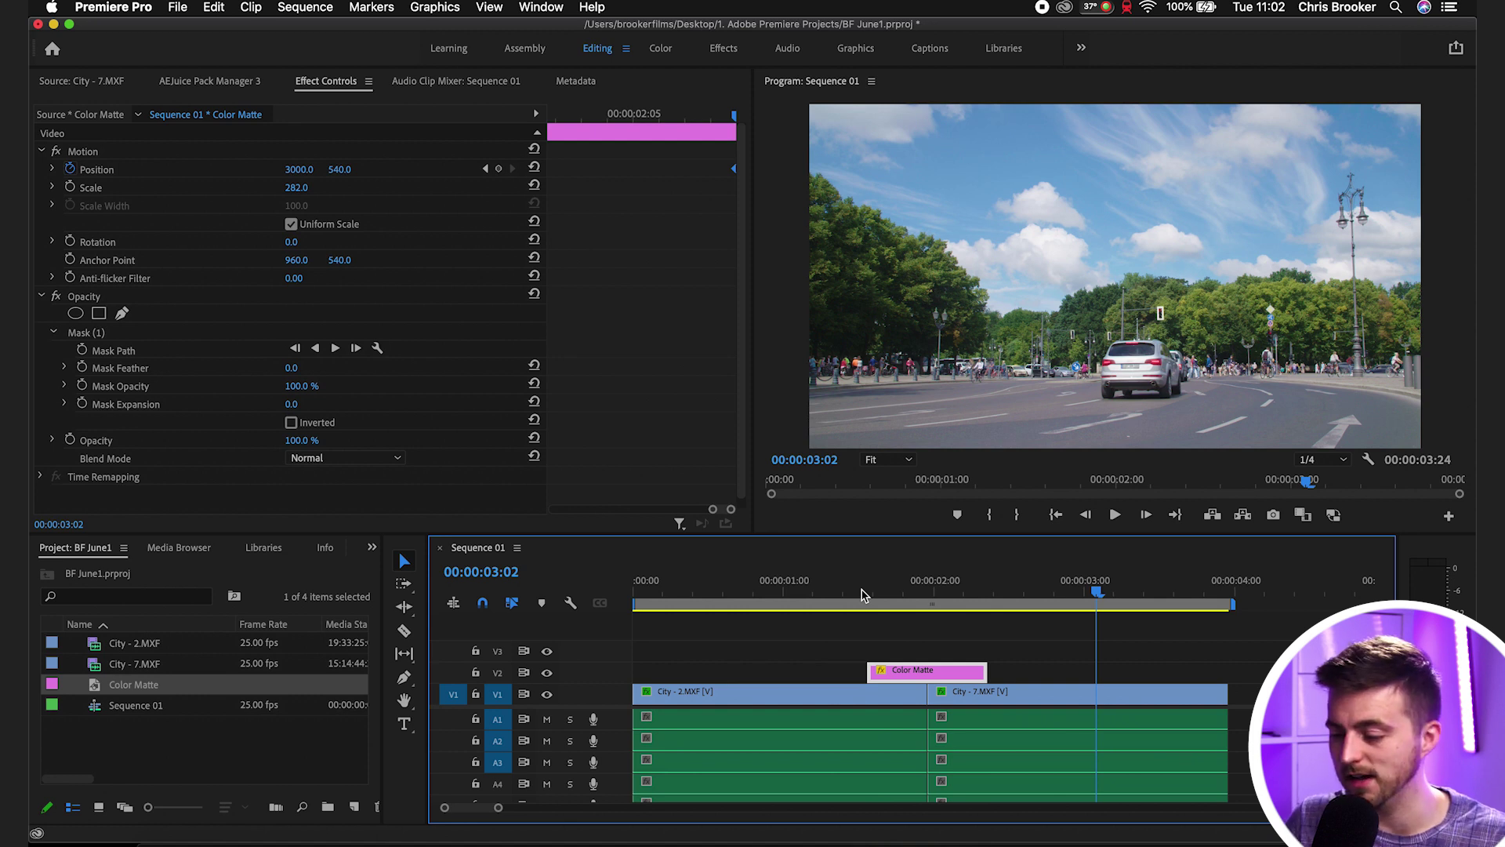
mouse_move(861, 594)
left_mouse_down()
mouse_move(909, 590)
mouse_move(886, 586)
left_mouse_up()
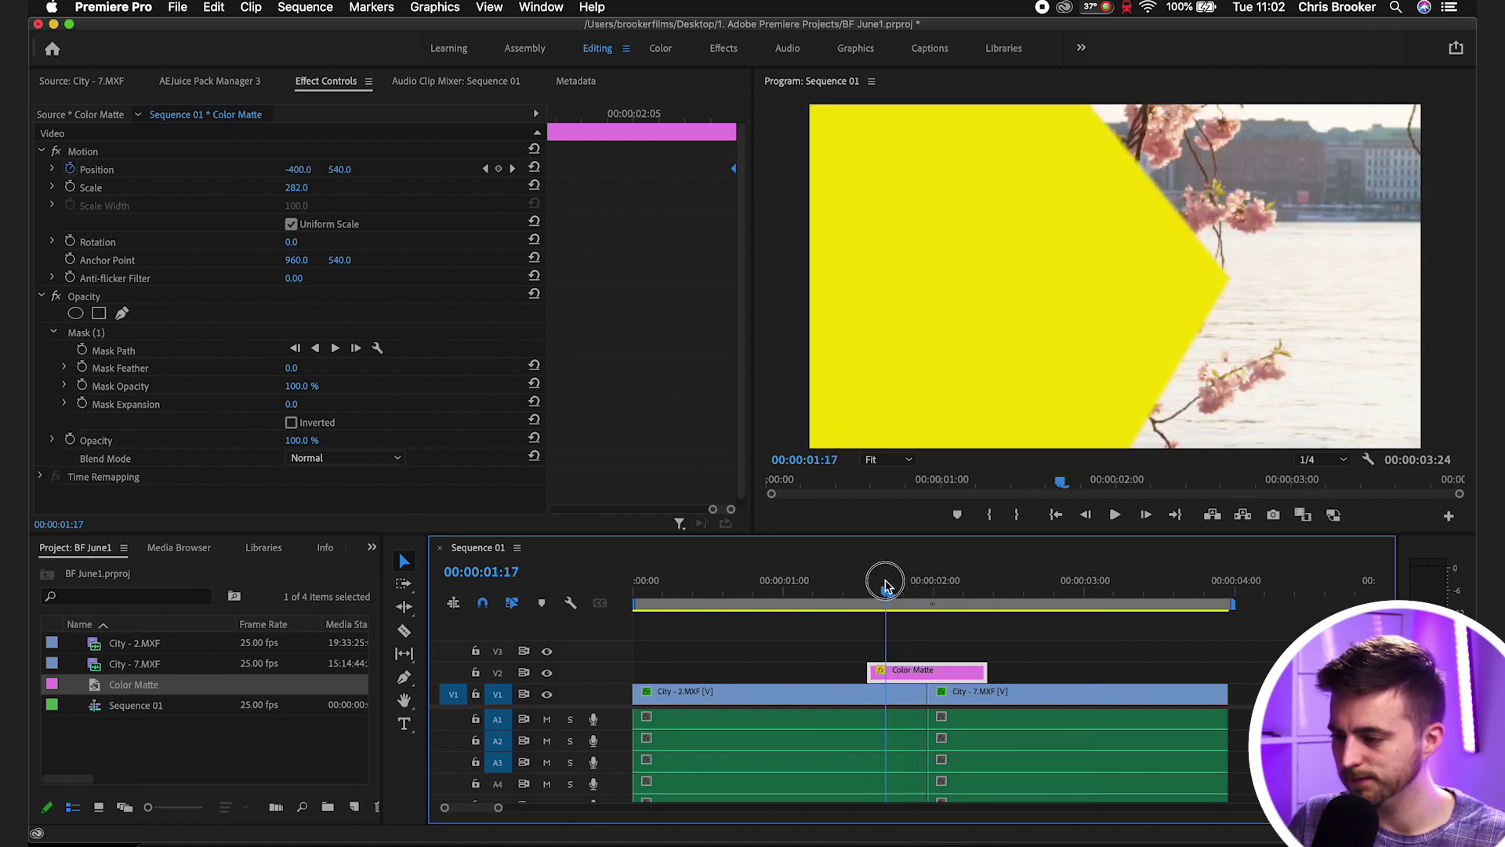
Step: Duplicate the Color Matte onto V3 by dragging, then delete that copy
left_click(933, 657)
left_click(924, 671)
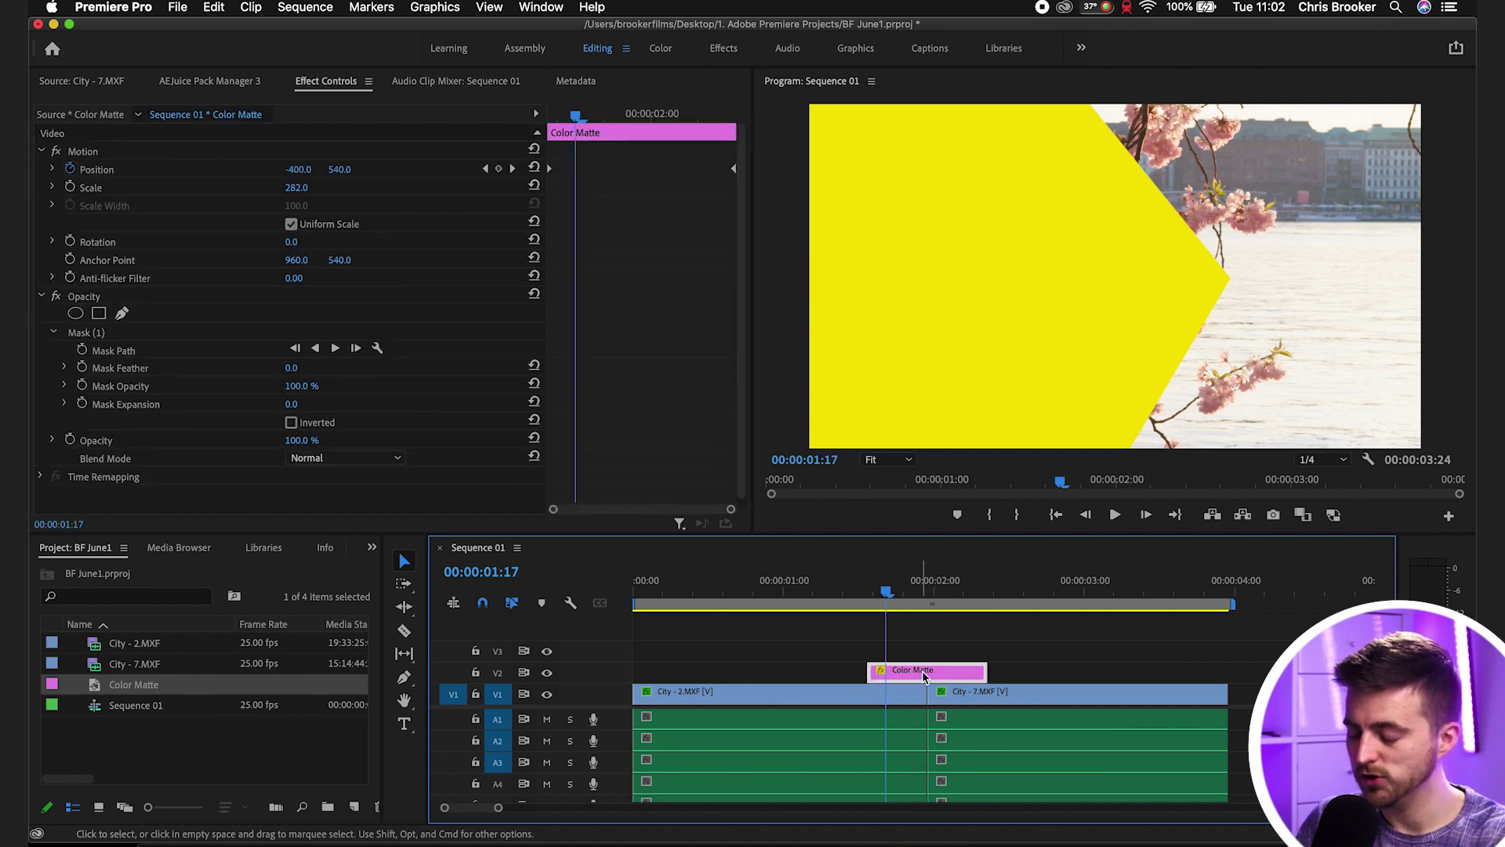
left_click_drag(923, 670, 924, 655)
left_click(923, 657)
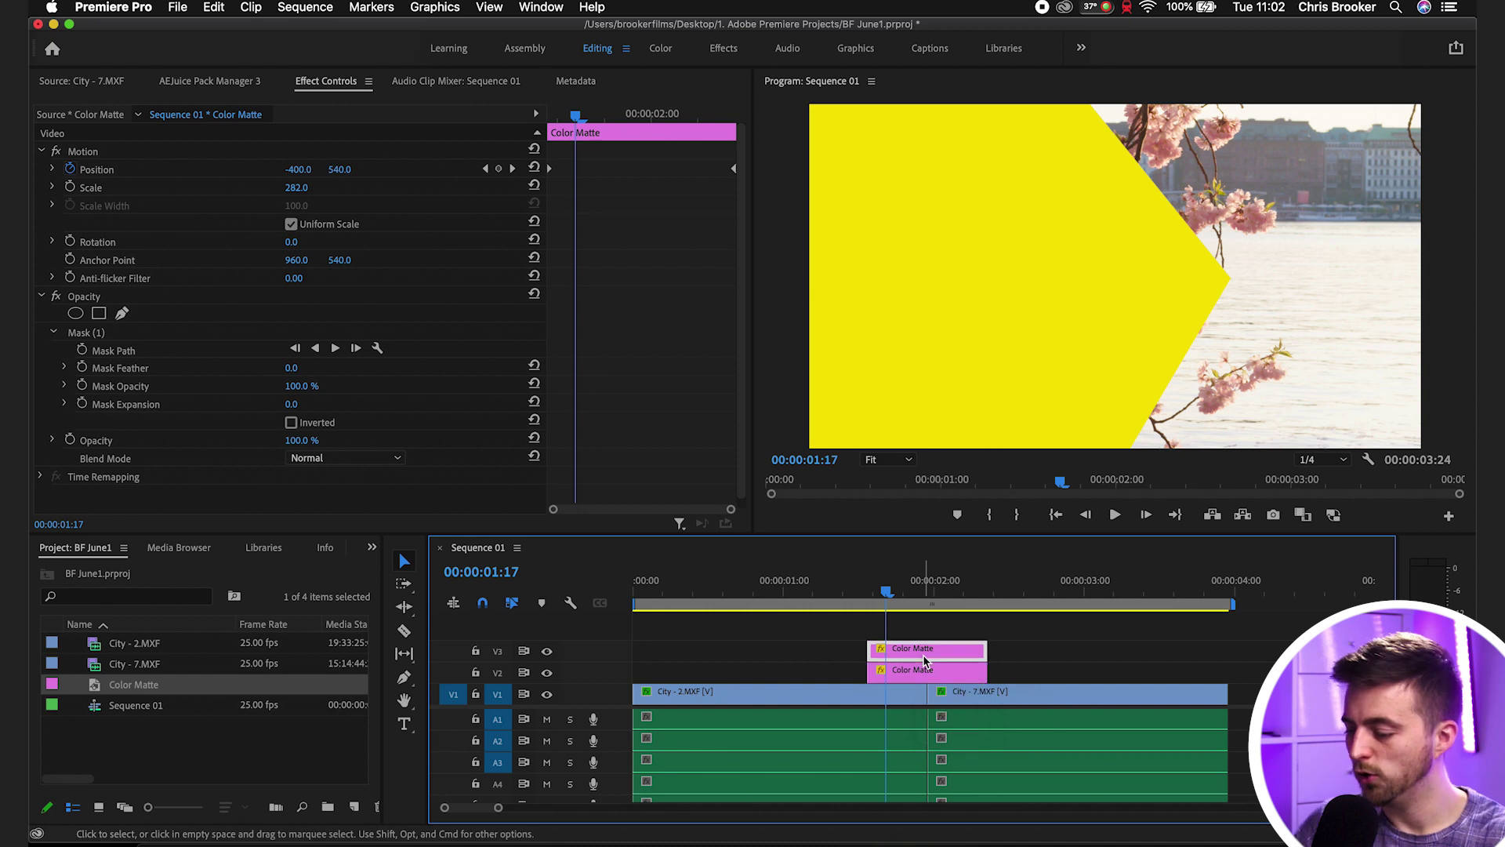
key("Delete")
scroll(933, 660, "right", 3)
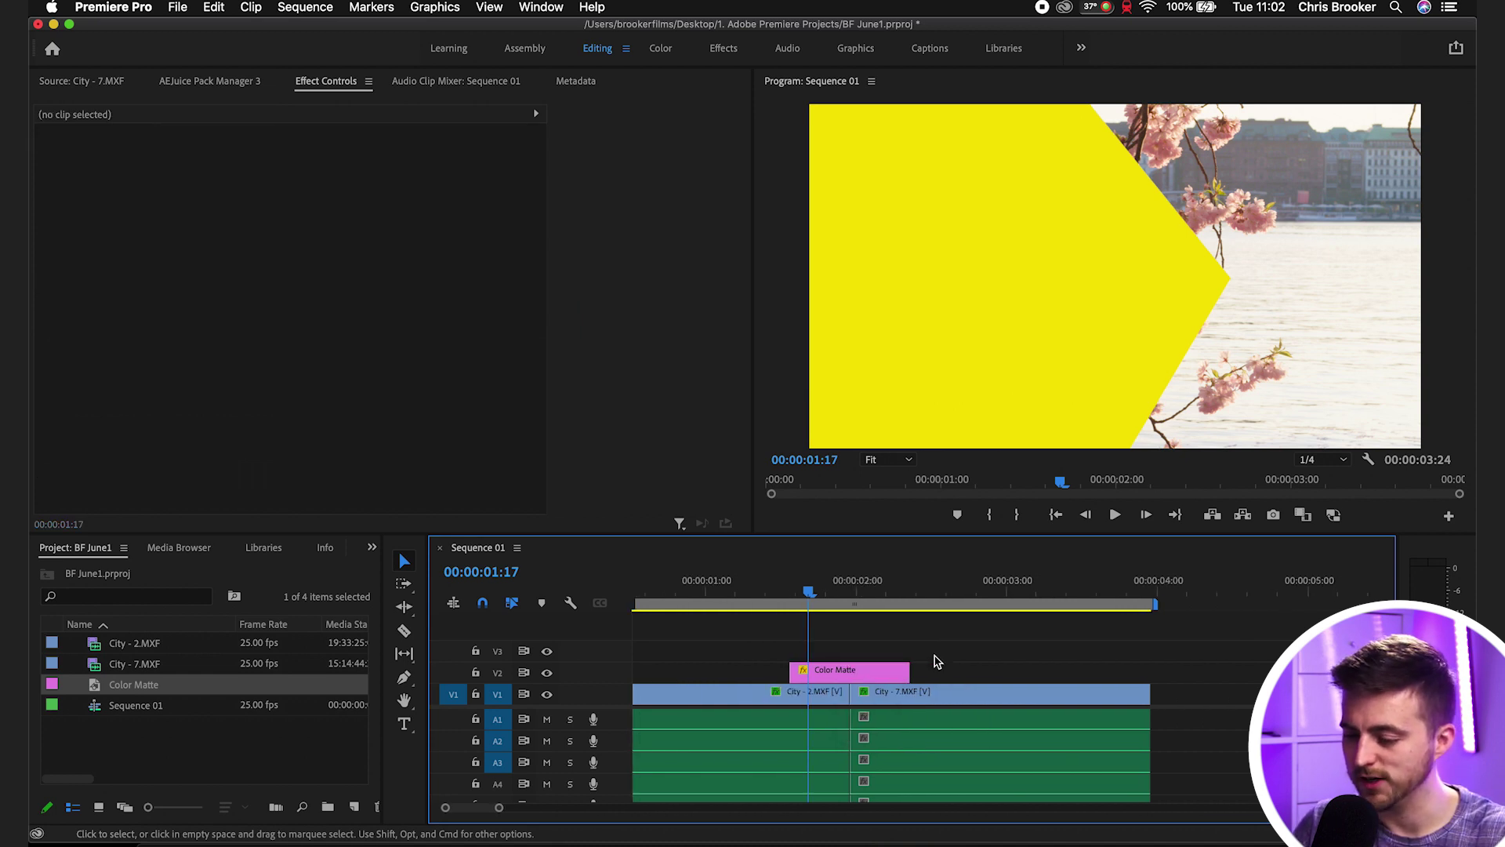
Step: Paste a copy of the V2 arrow matte and move it onto track V3
left_click(851, 674)
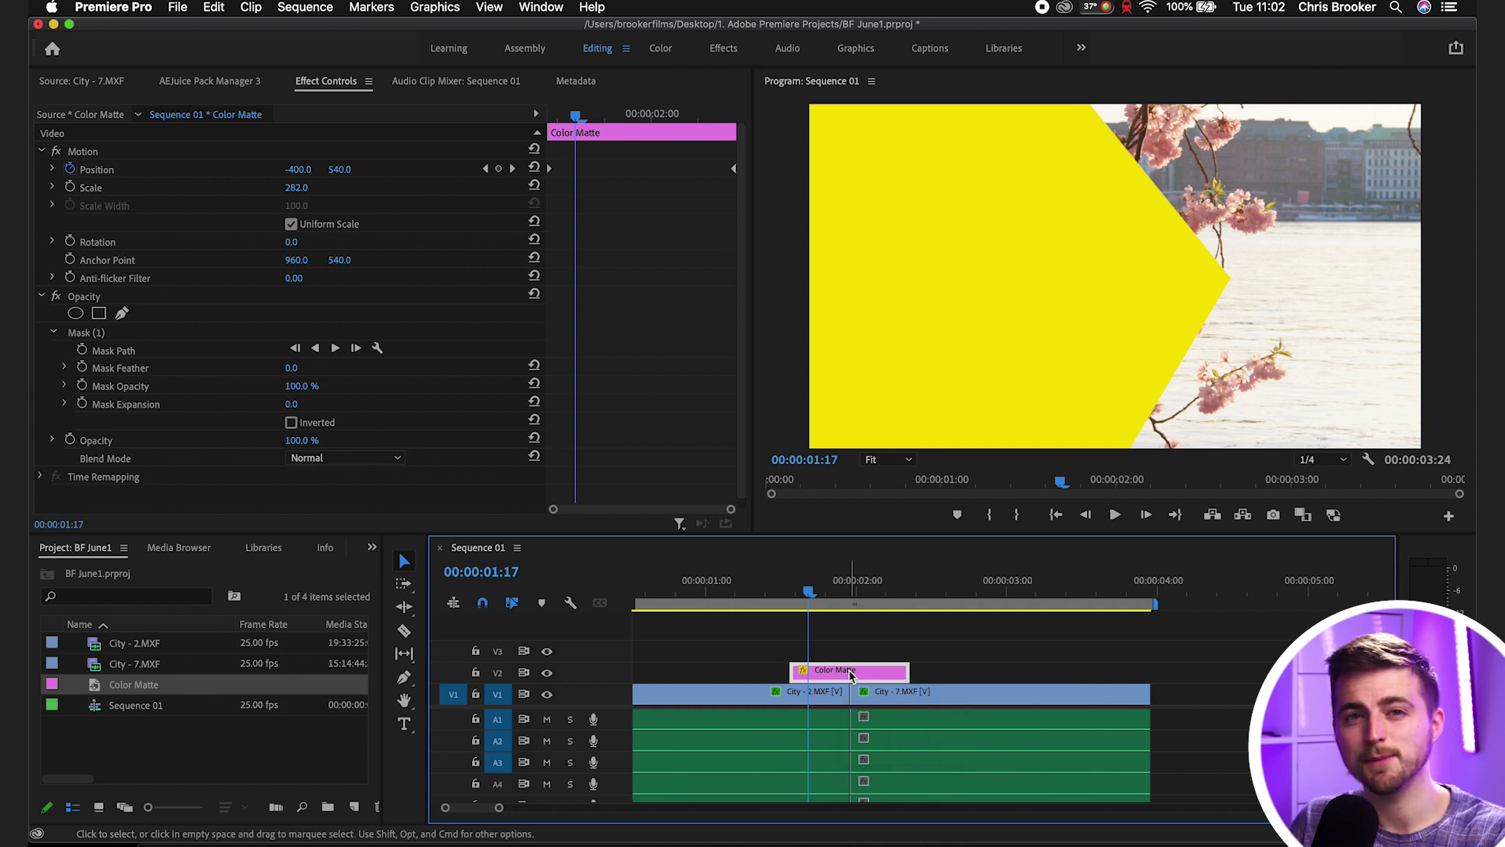
left_click(1183, 587)
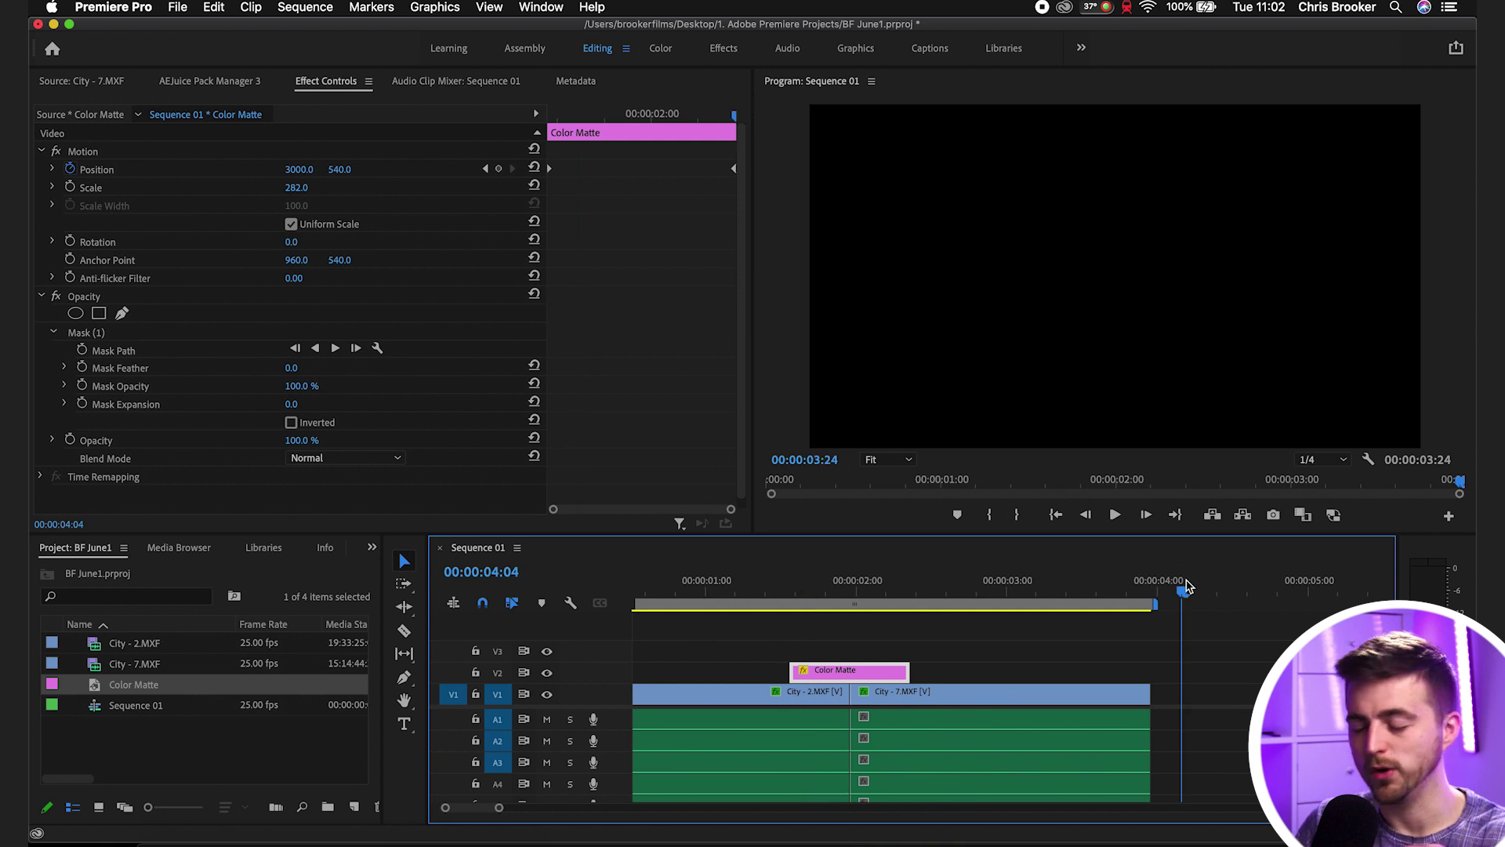
key("super+v")
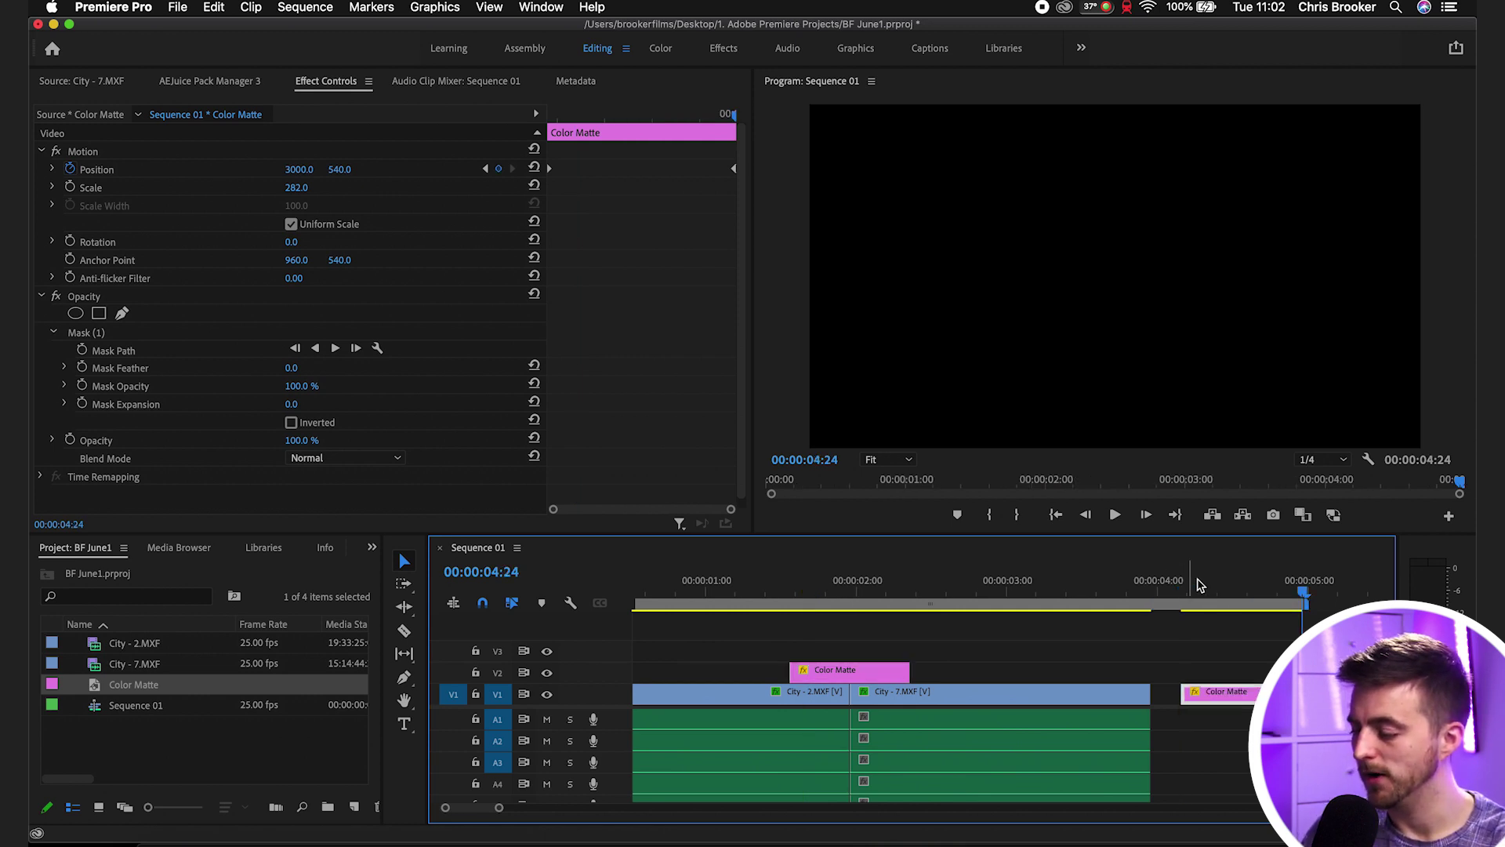
left_click(1236, 590)
mouse_move(877, 671)
left_mouse_down()
mouse_move(998, 657)
mouse_move(866, 643)
mouse_move(856, 657)
left_mouse_up()
Step: Shift the V2 matte two frames later than the V3 copy
left_click(815, 588)
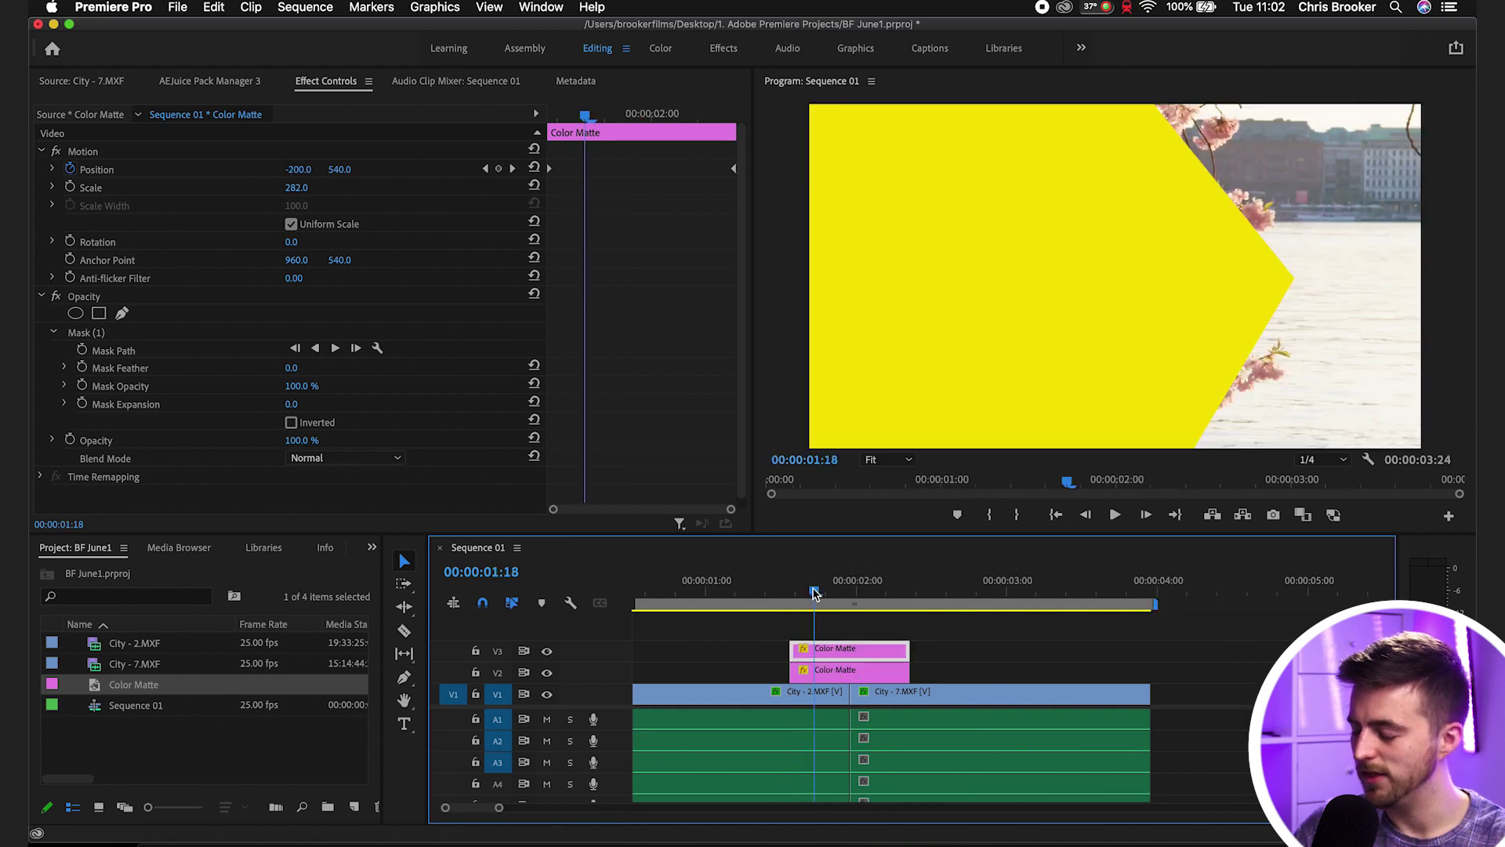
key("=")
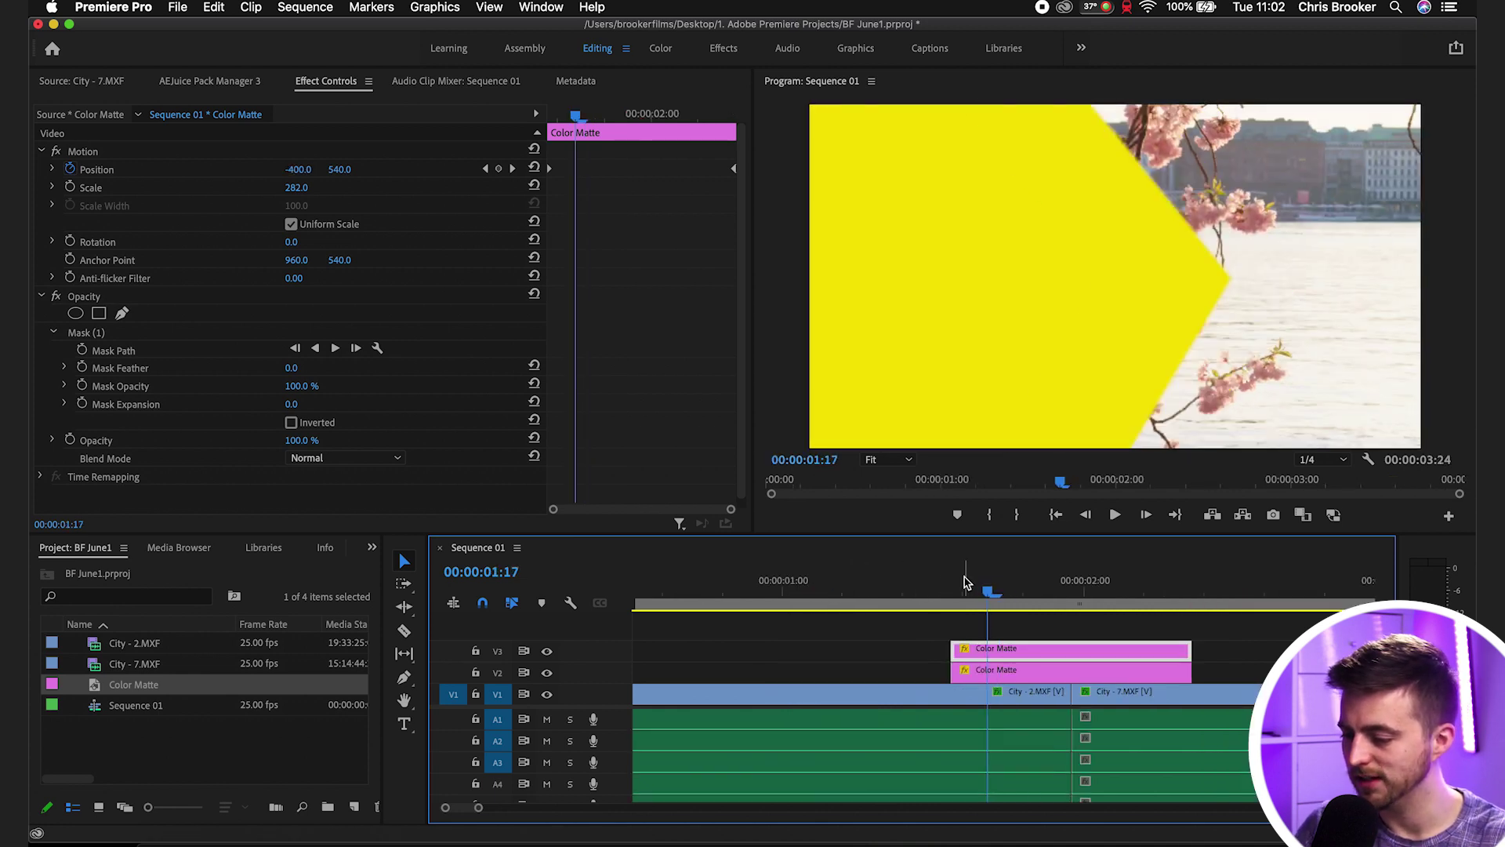
left_click(956, 580)
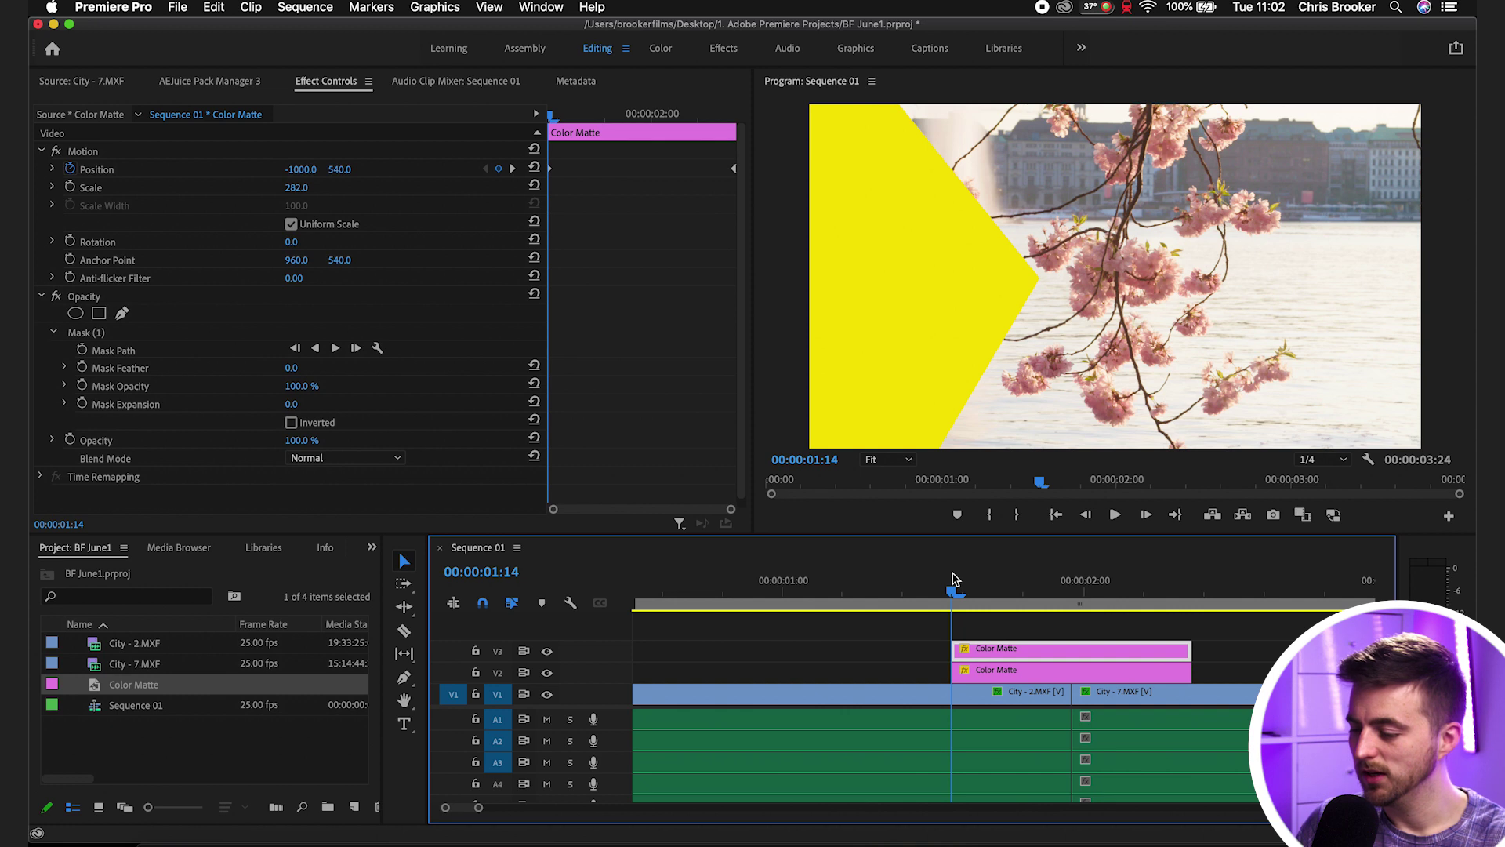
key("Right")
key("Right")
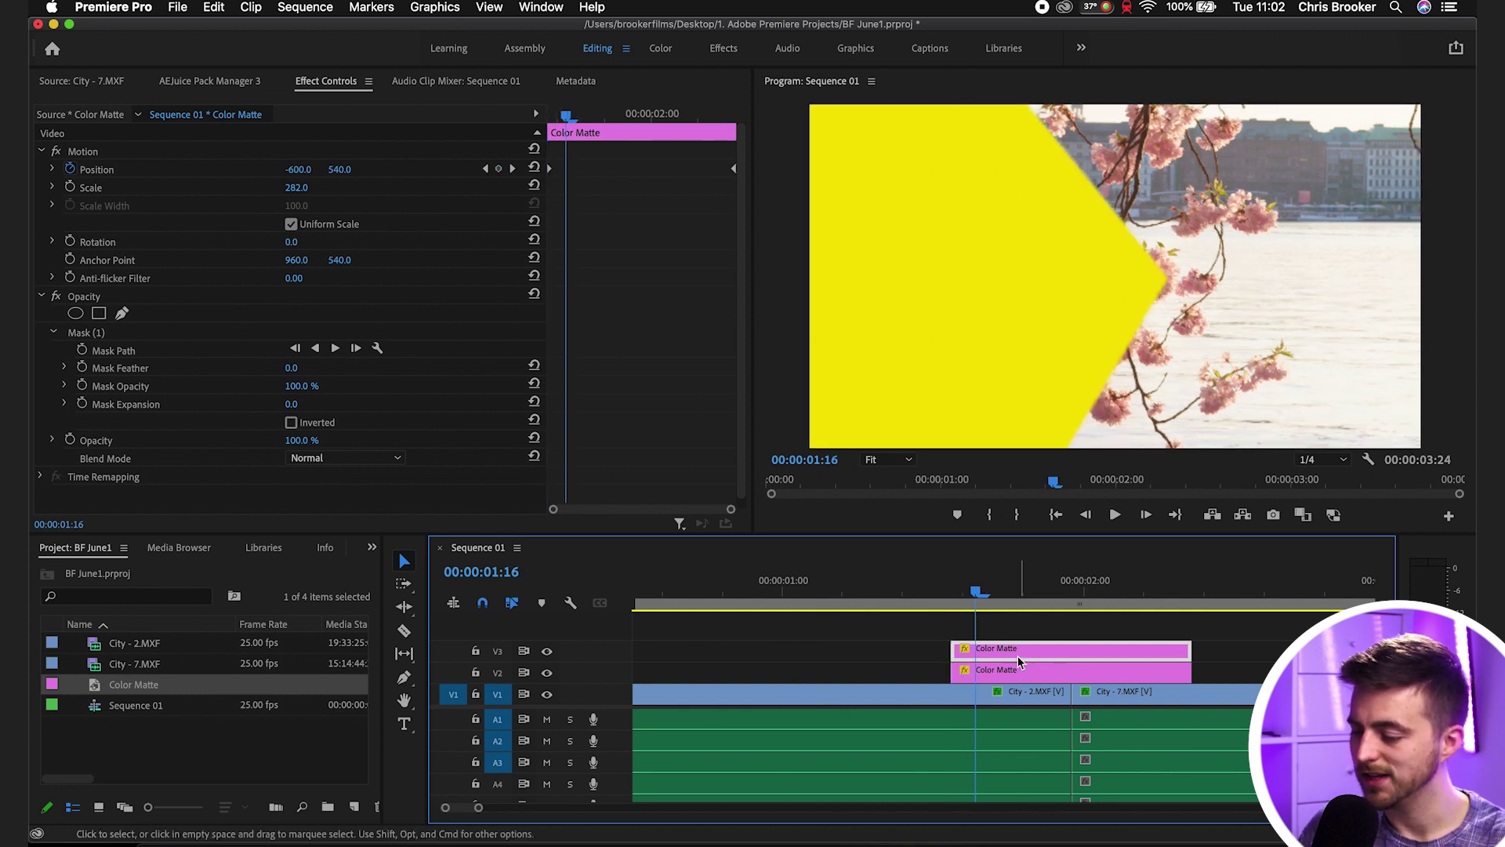
left_click(991, 673)
left_click_drag(990, 676, 1026, 672)
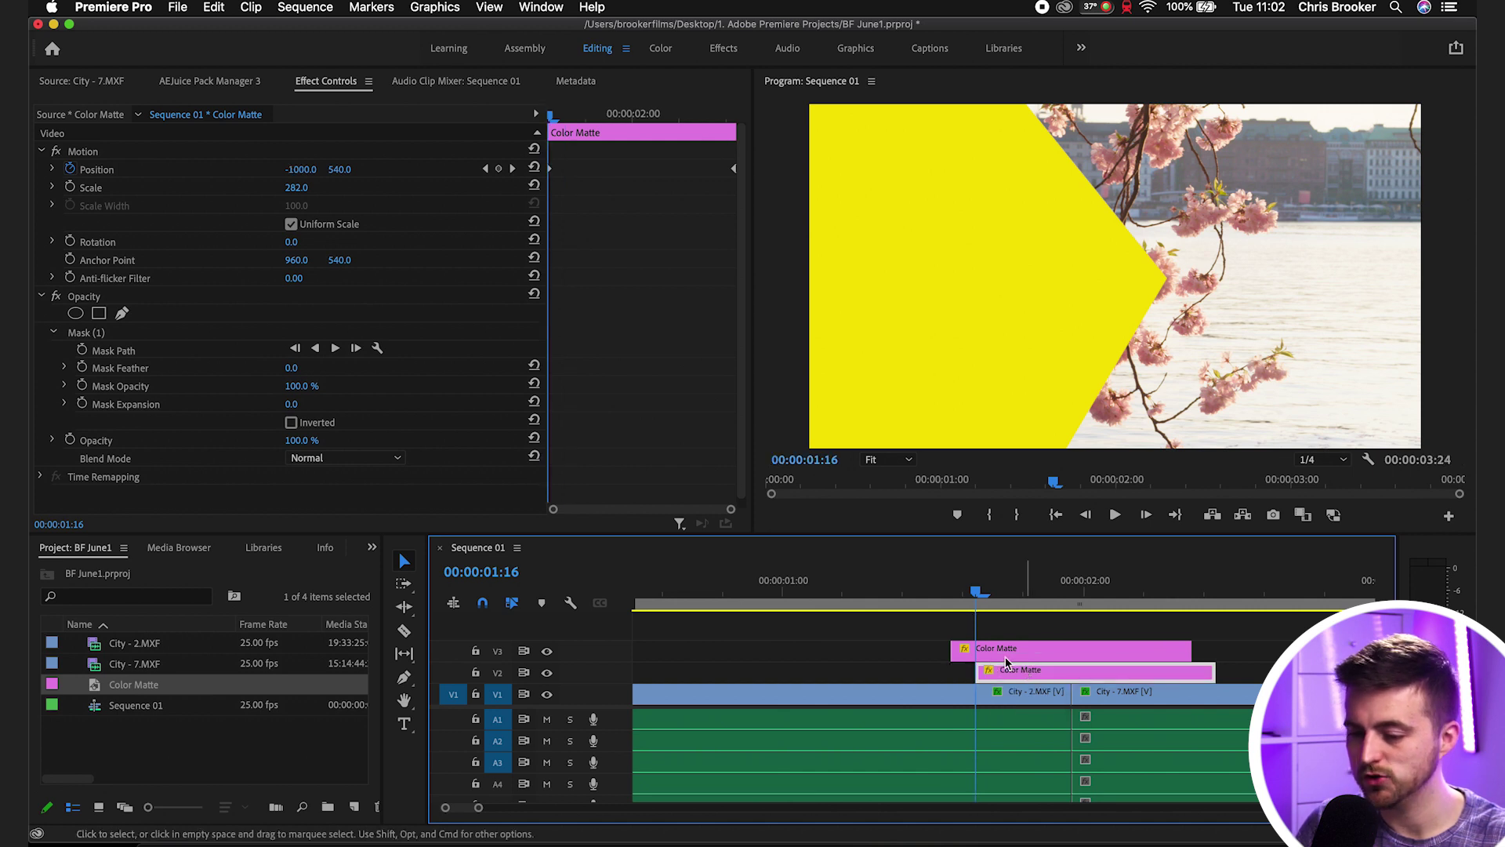
Step: Apply the Tint effect from the Effects panel to the upper arrow matte
left_click(372, 548)
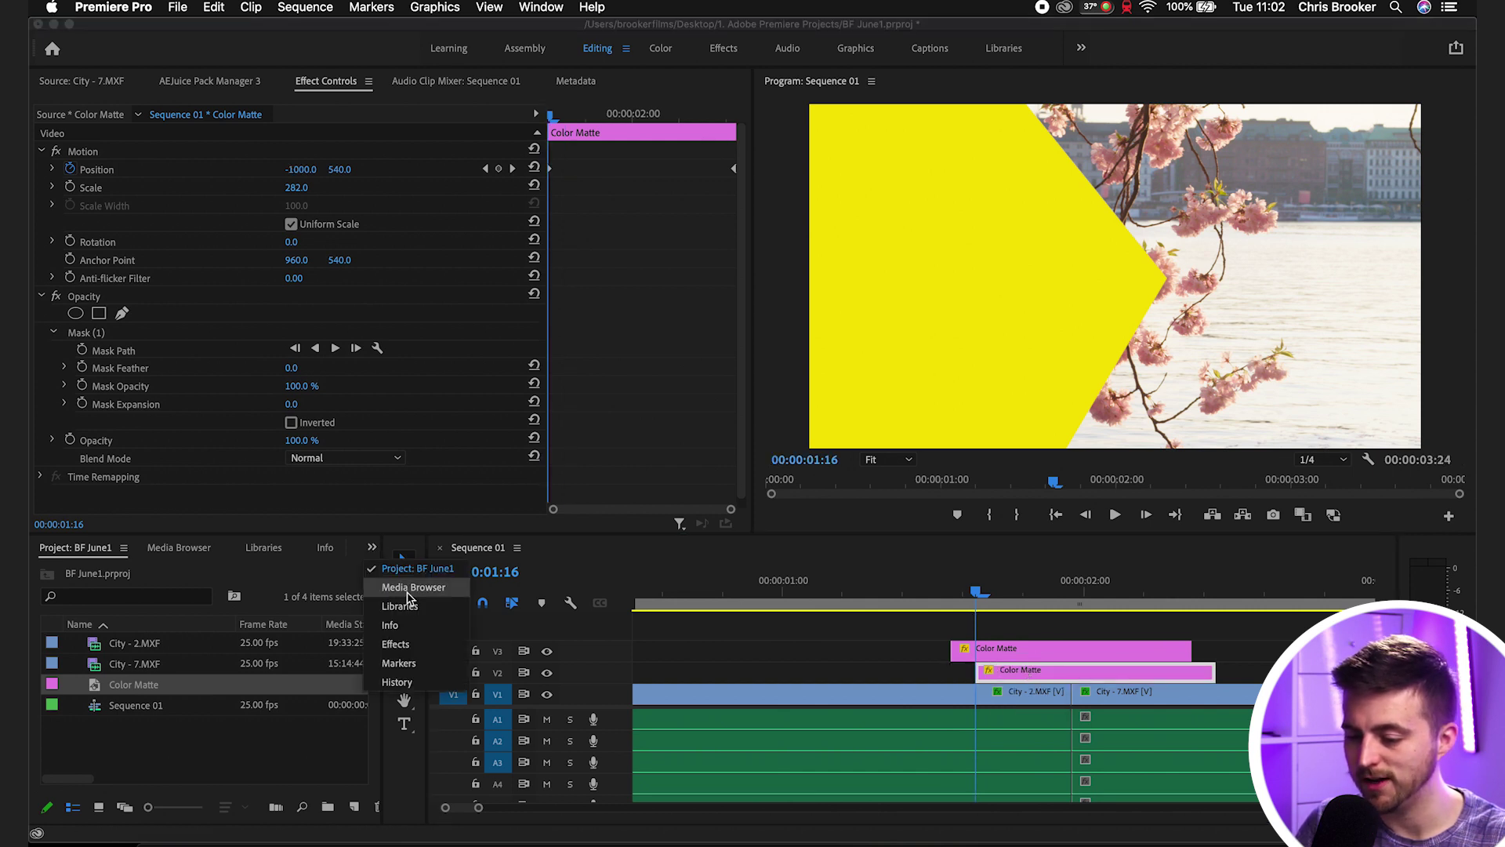
left_click(395, 644)
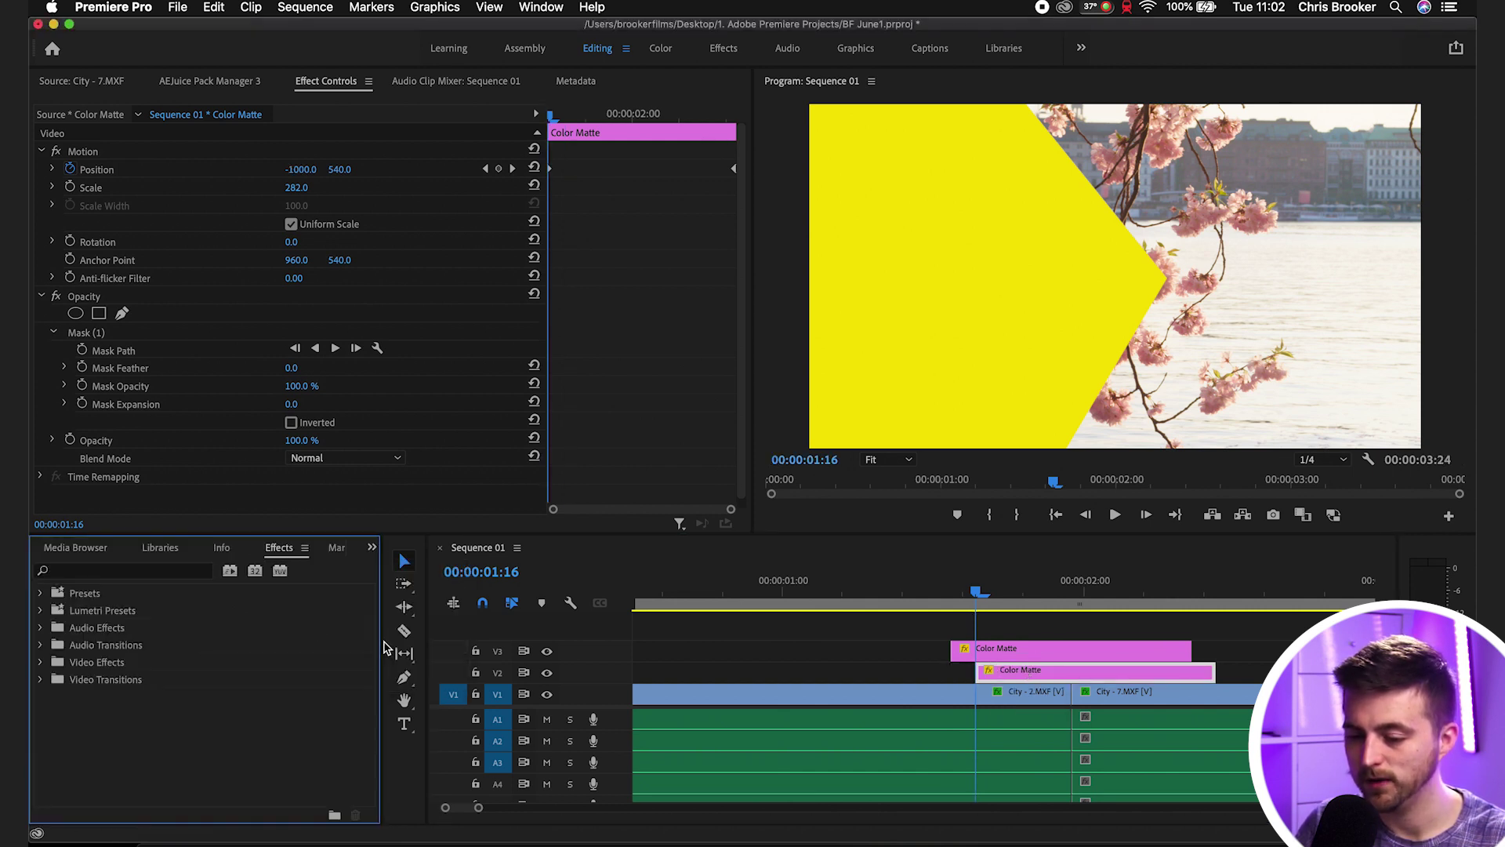
left_click(102, 569)
type("tint")
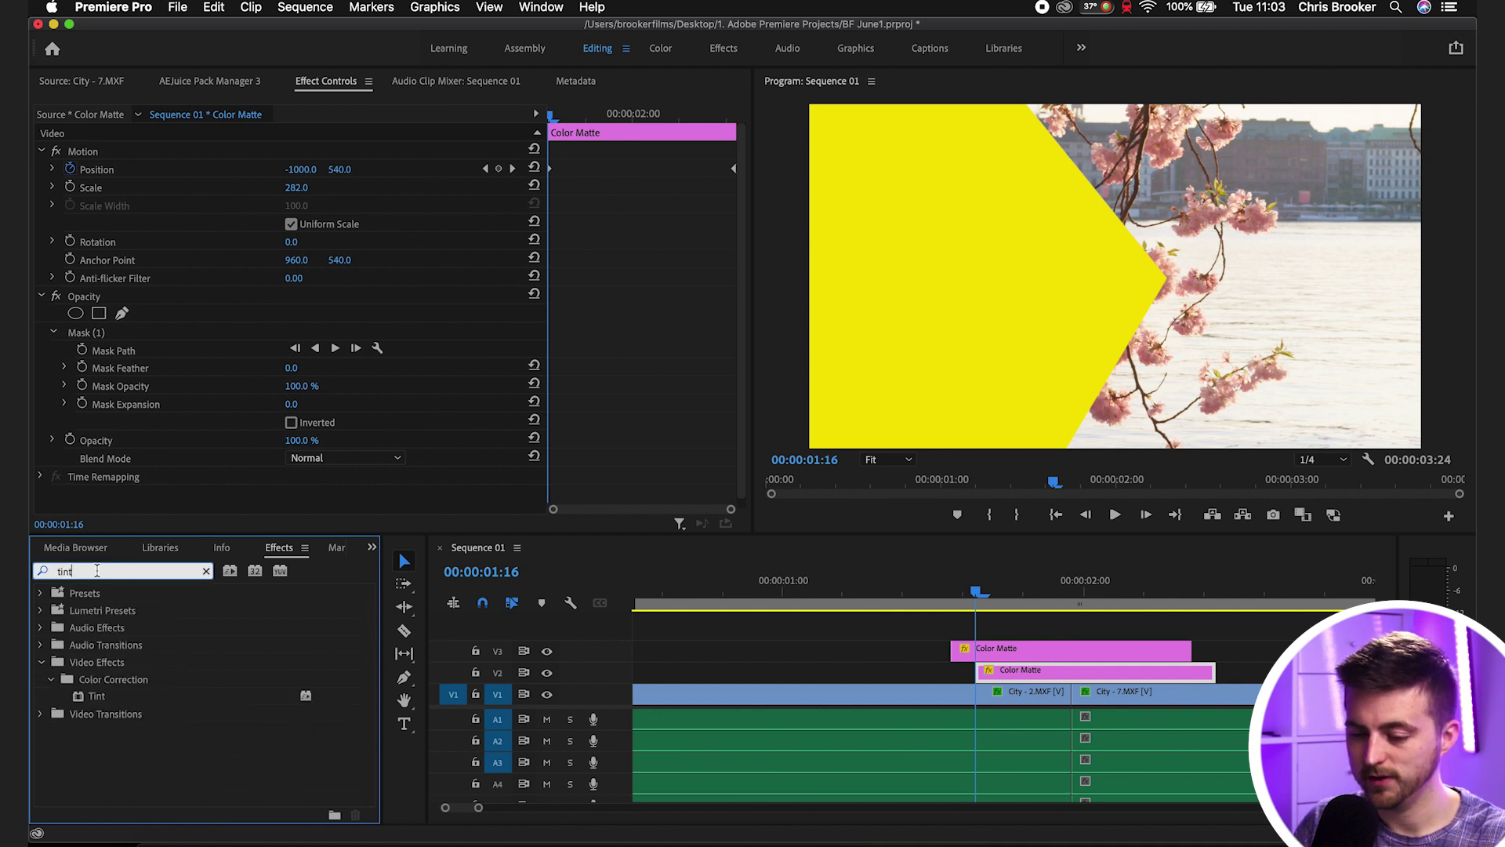
left_click_drag(98, 695, 1054, 652)
Step: Set both Tint colours, Map Black To and Map White To, to orange FF5A00
left_click(294, 432)
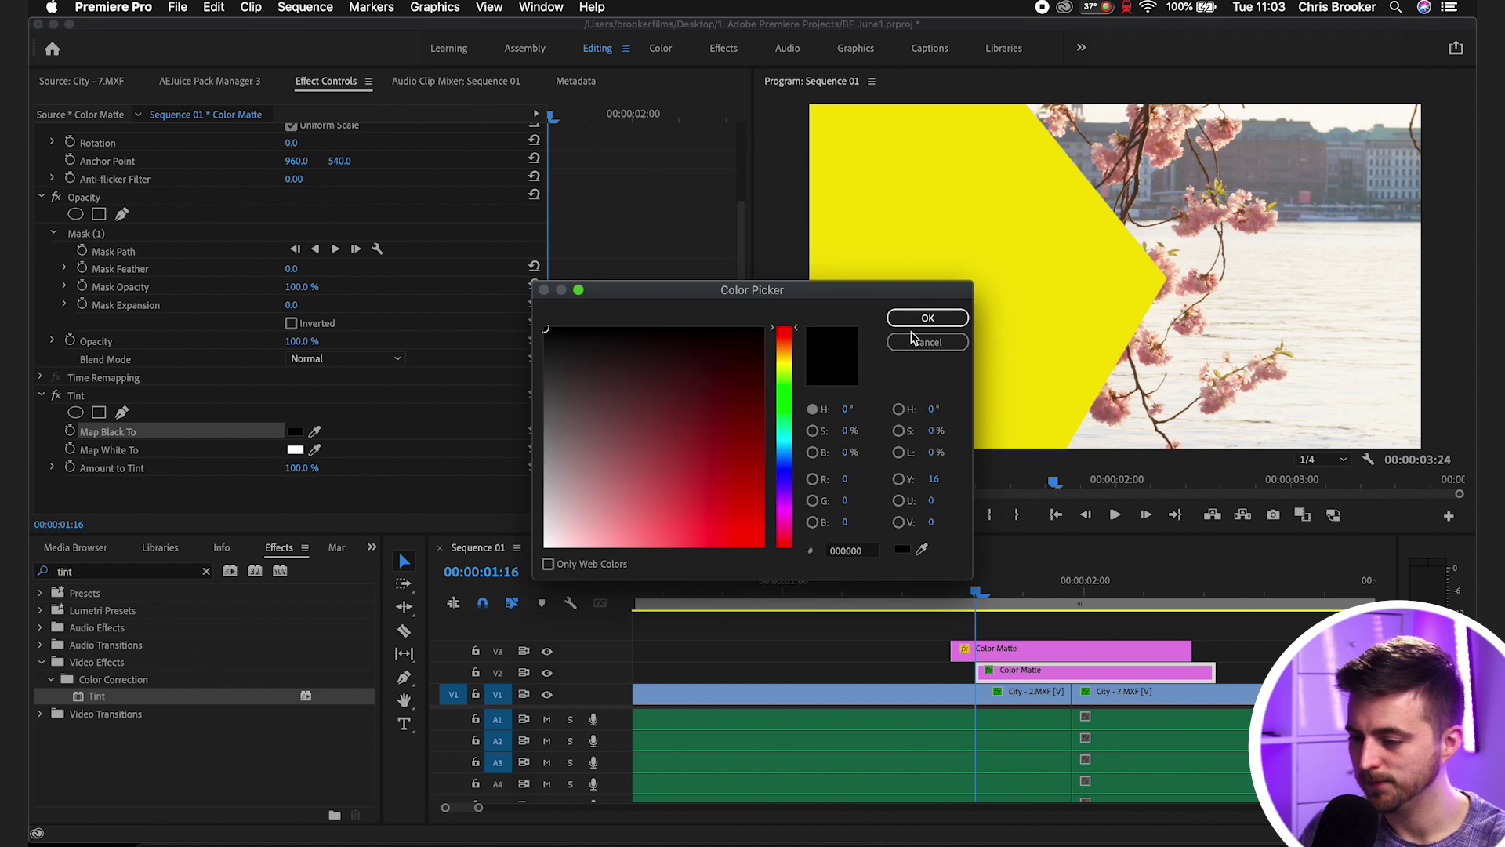
left_click_drag(783, 329, 783, 339)
left_click_drag(706, 407, 775, 586)
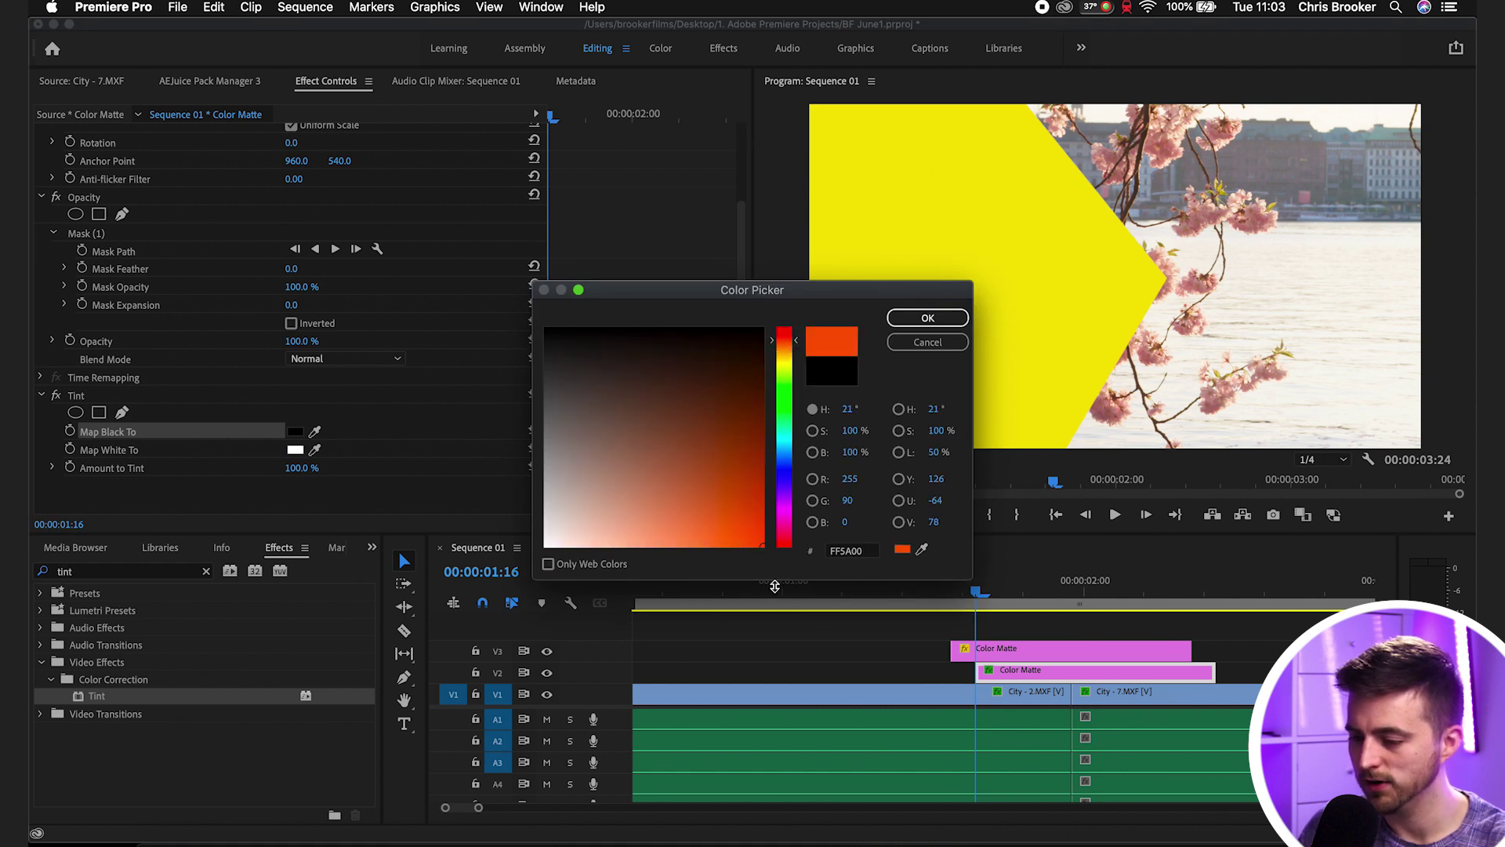
left_click(860, 552)
key("super+c")
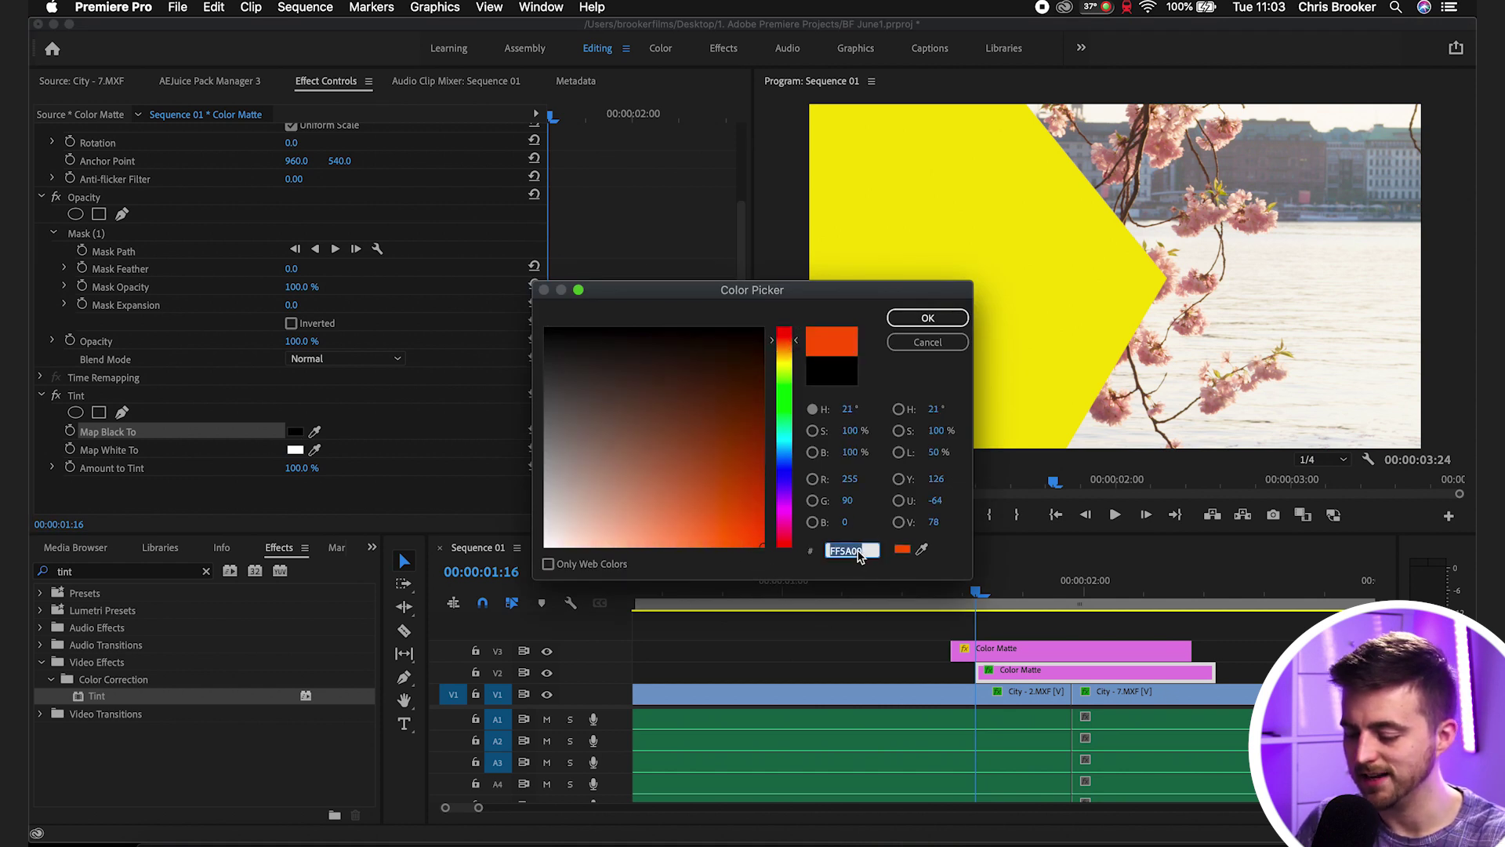
left_click(922, 317)
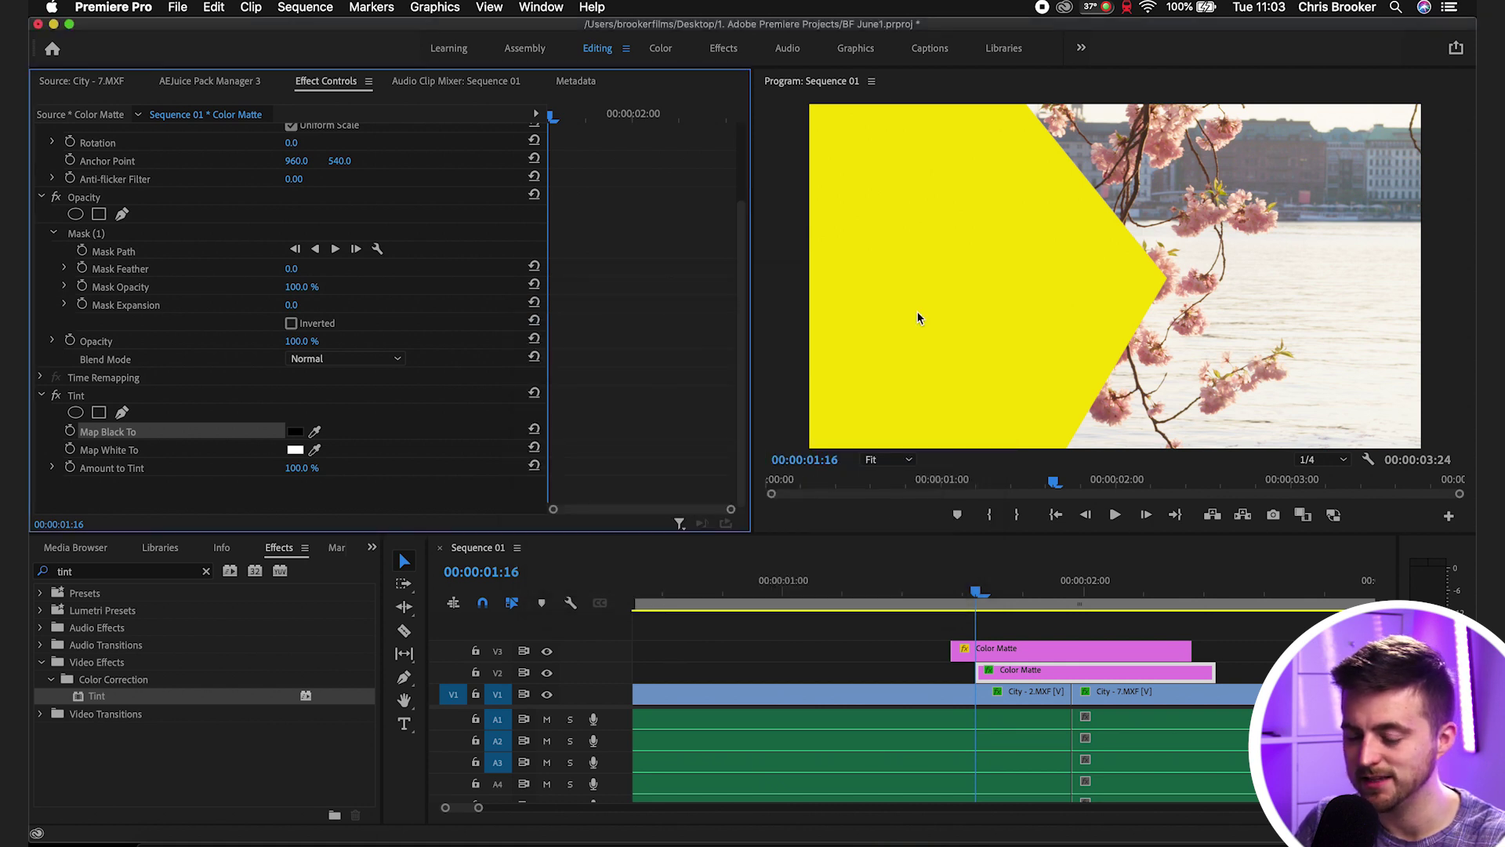
left_click(295, 449)
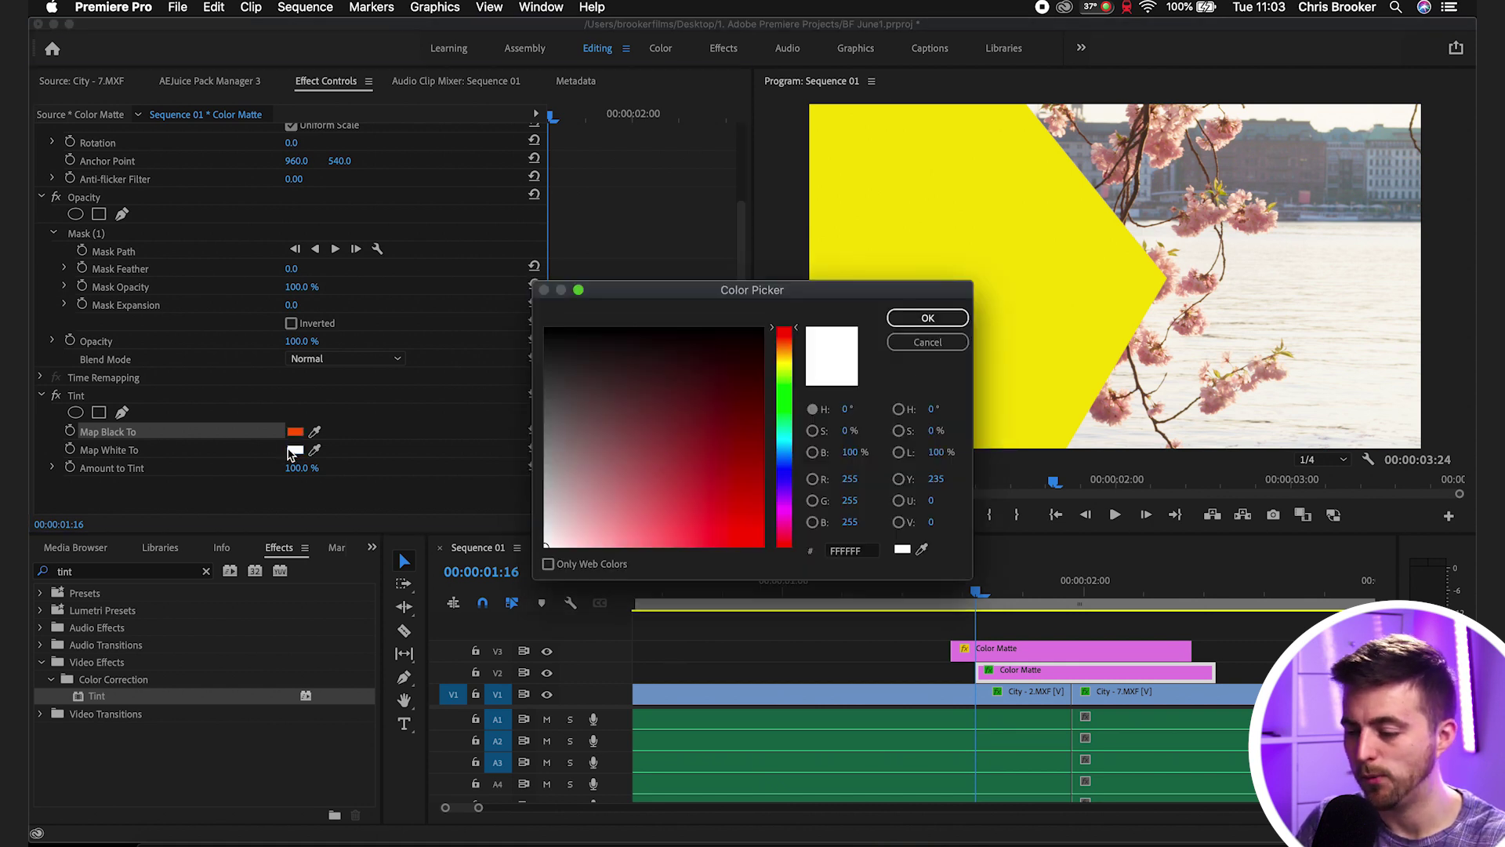
left_click(863, 553)
key("super+v")
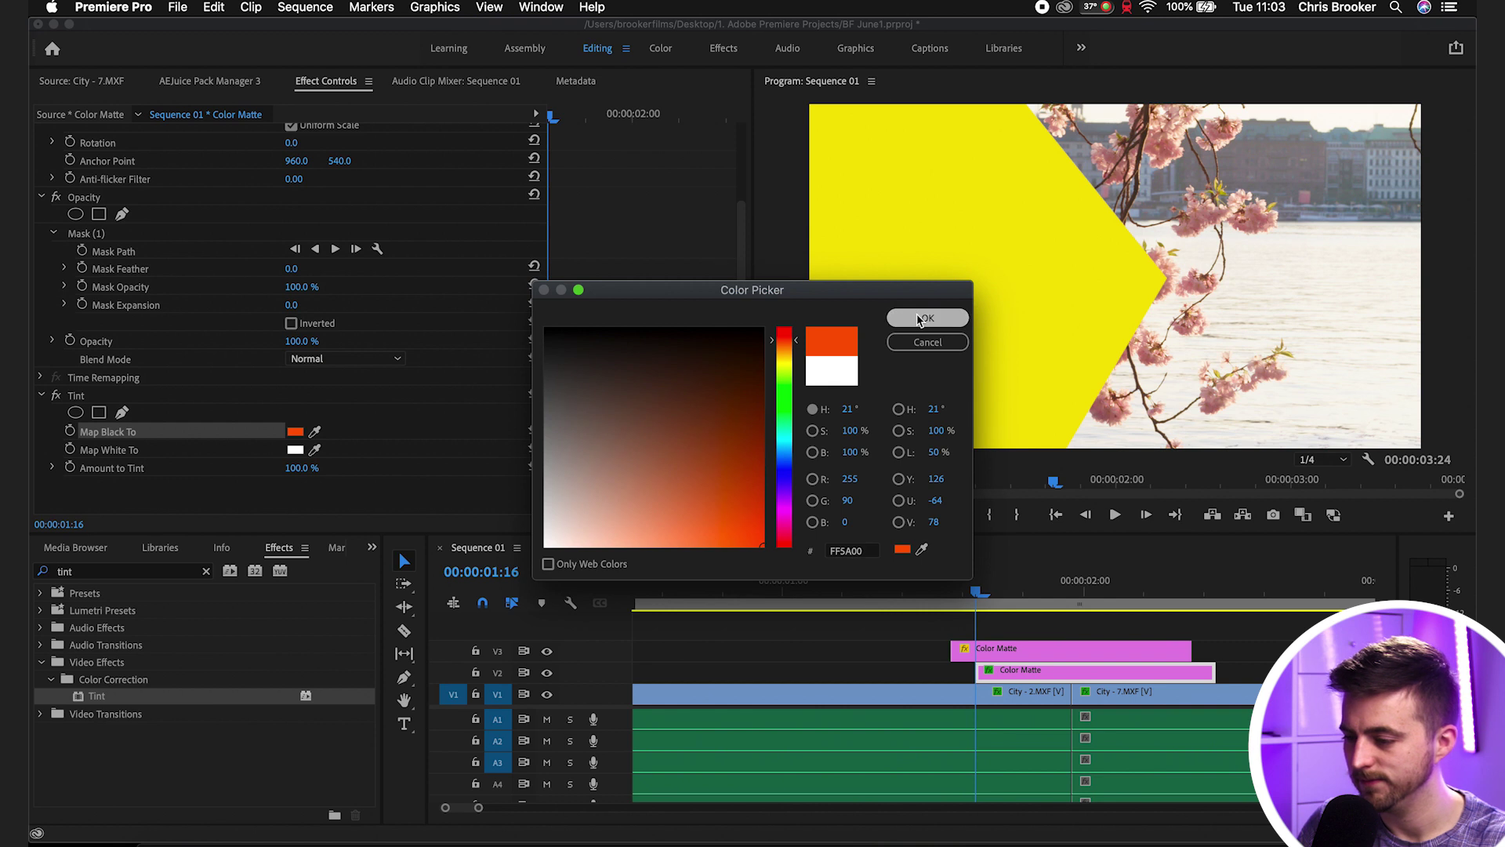
left_click(925, 318)
Step: Paste a copy of the orange arrow matte and place it on V2 near 01:13
left_click_drag(980, 584, 926, 665)
key("-")
left_click(925, 664)
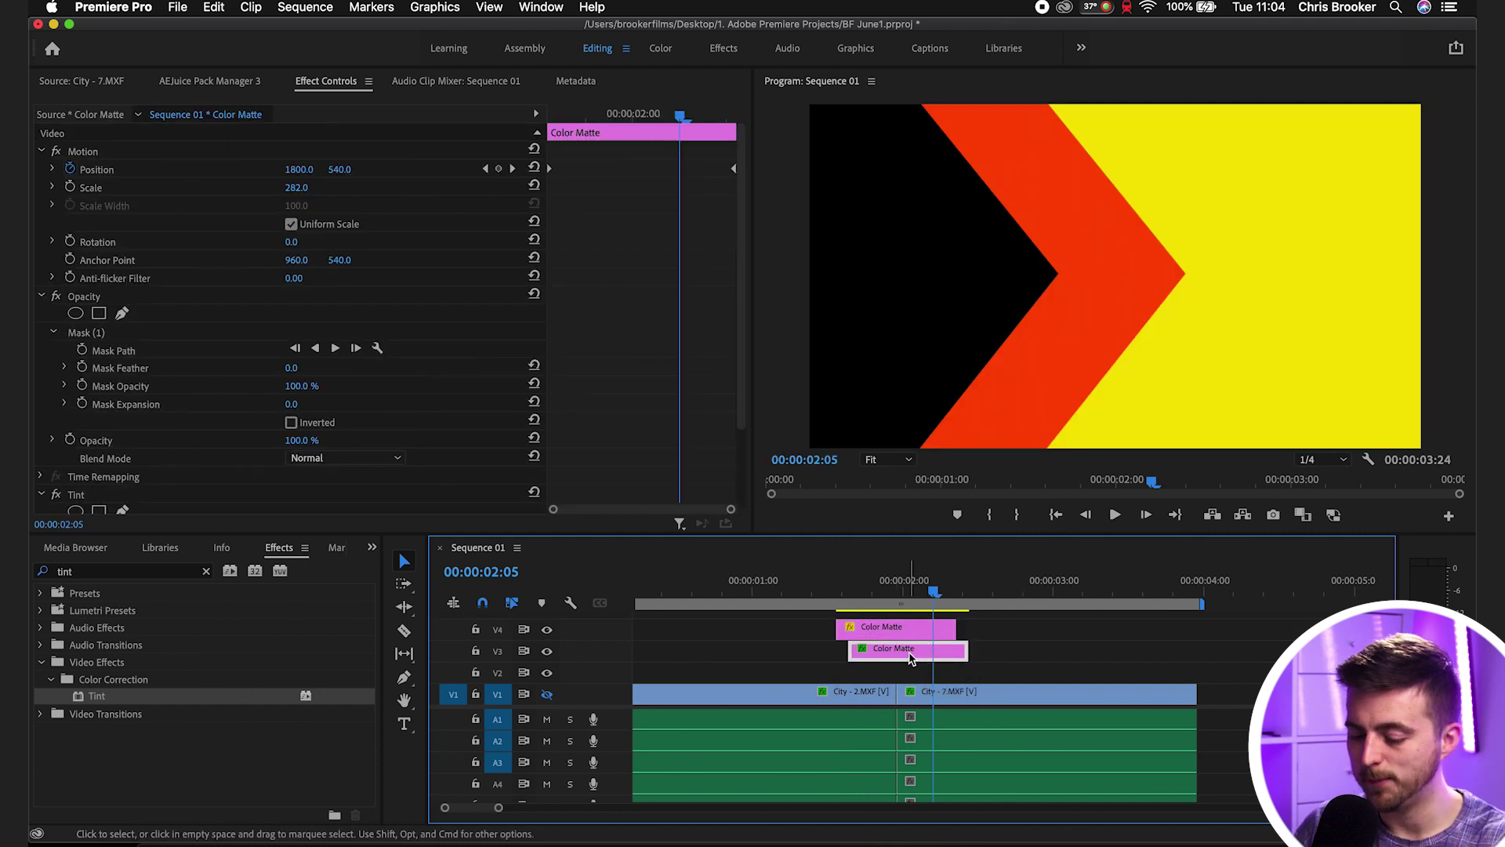
left_click(1078, 580)
key("super+v")
left_click_drag(1113, 672, 858, 671)
Step: Slide the V2 matte copy earlier so it starts at the playhead, leading the other arrows
left_click_drag(842, 590, 838, 591)
key("Left")
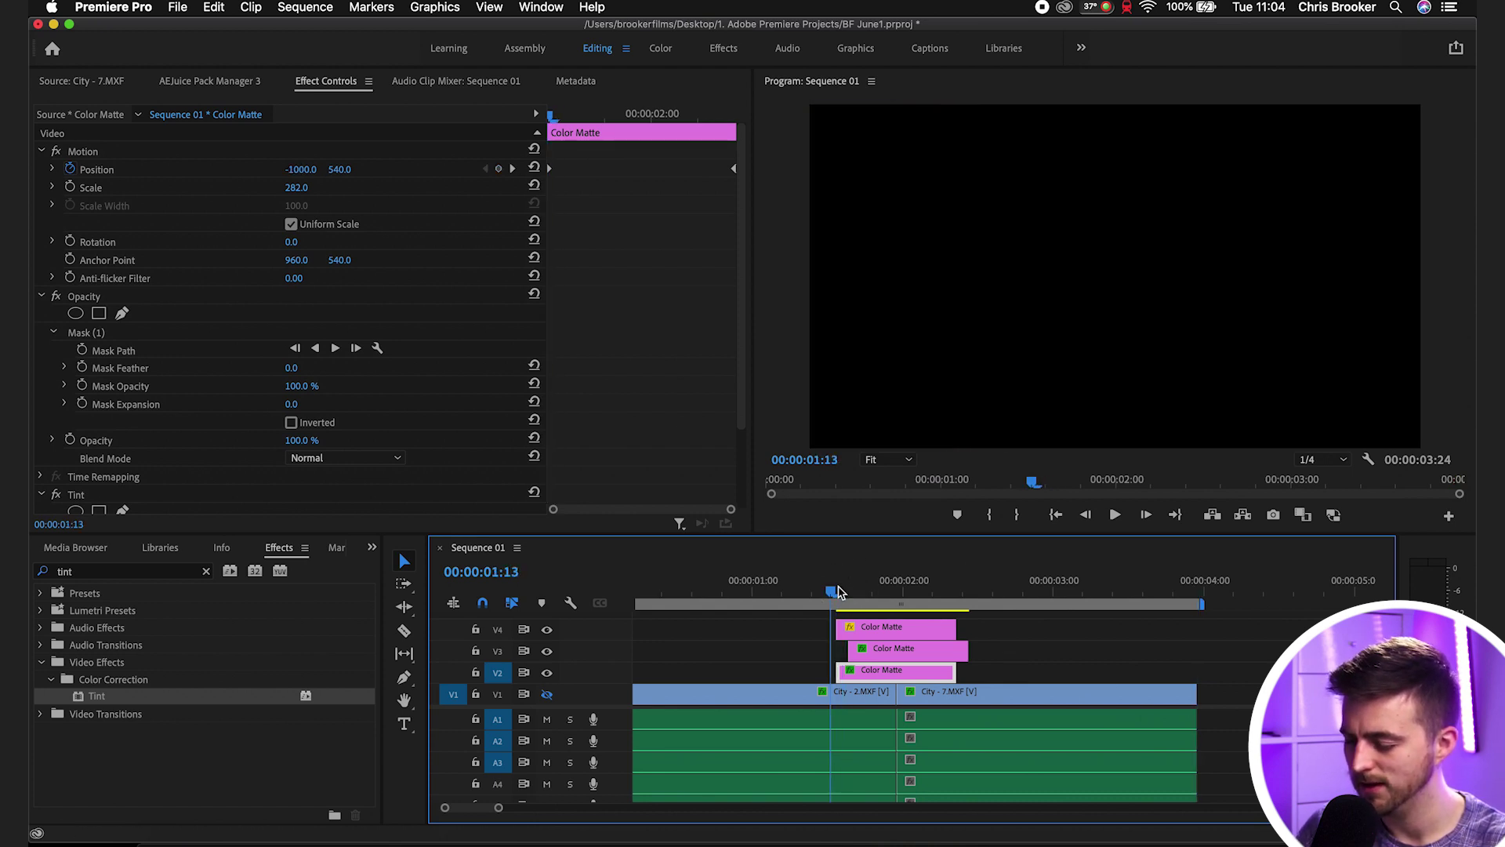
left_click(862, 672)
left_click_drag(853, 674, 833, 672)
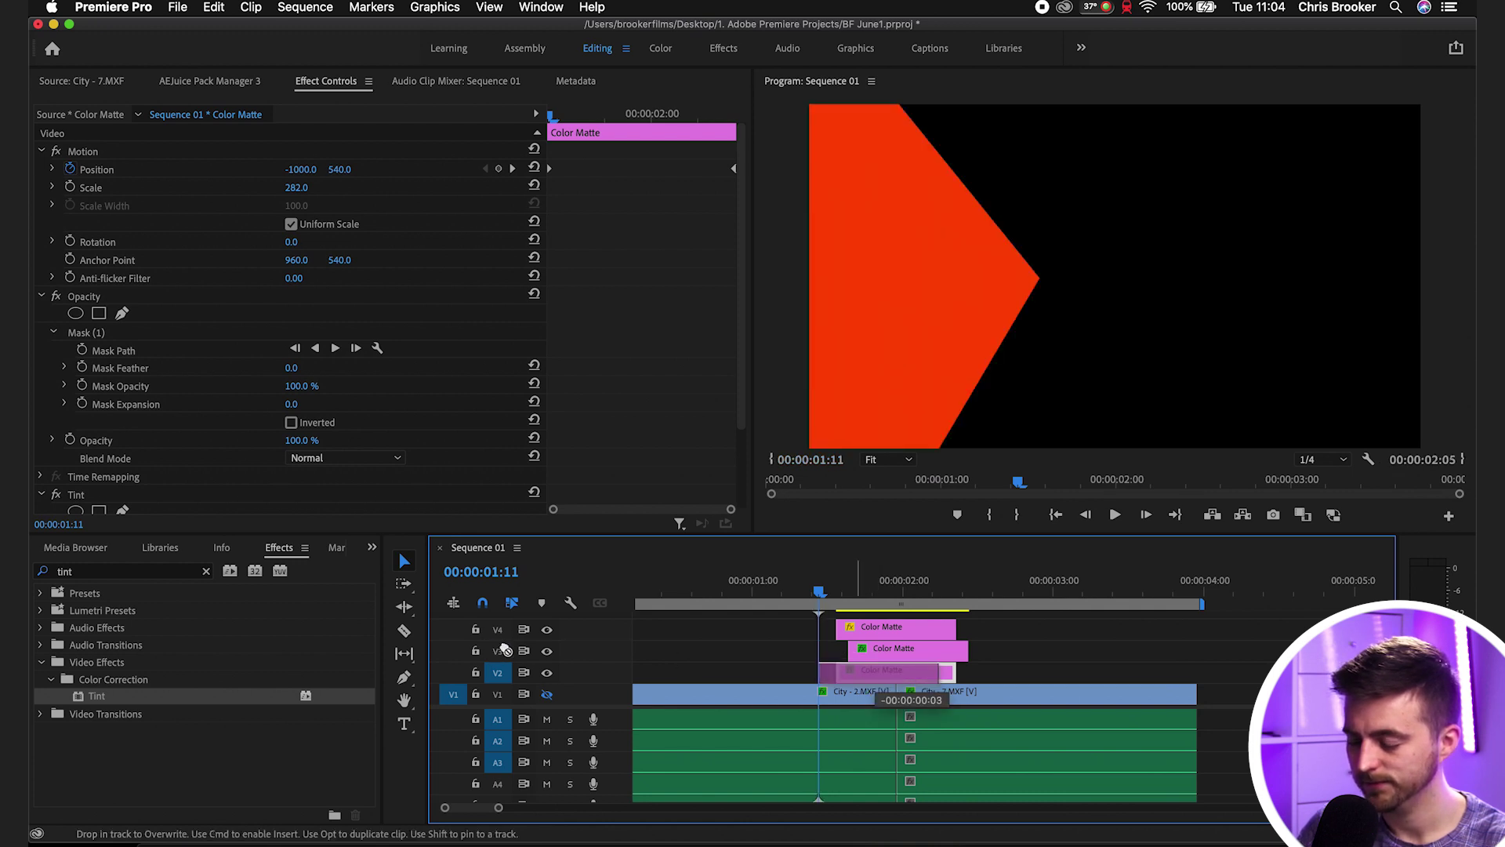
Step: Step frame by frame through the transition to check the staggered arrows
key("Right")
key("Right")
key("Right")
key("Right")
key("Right")
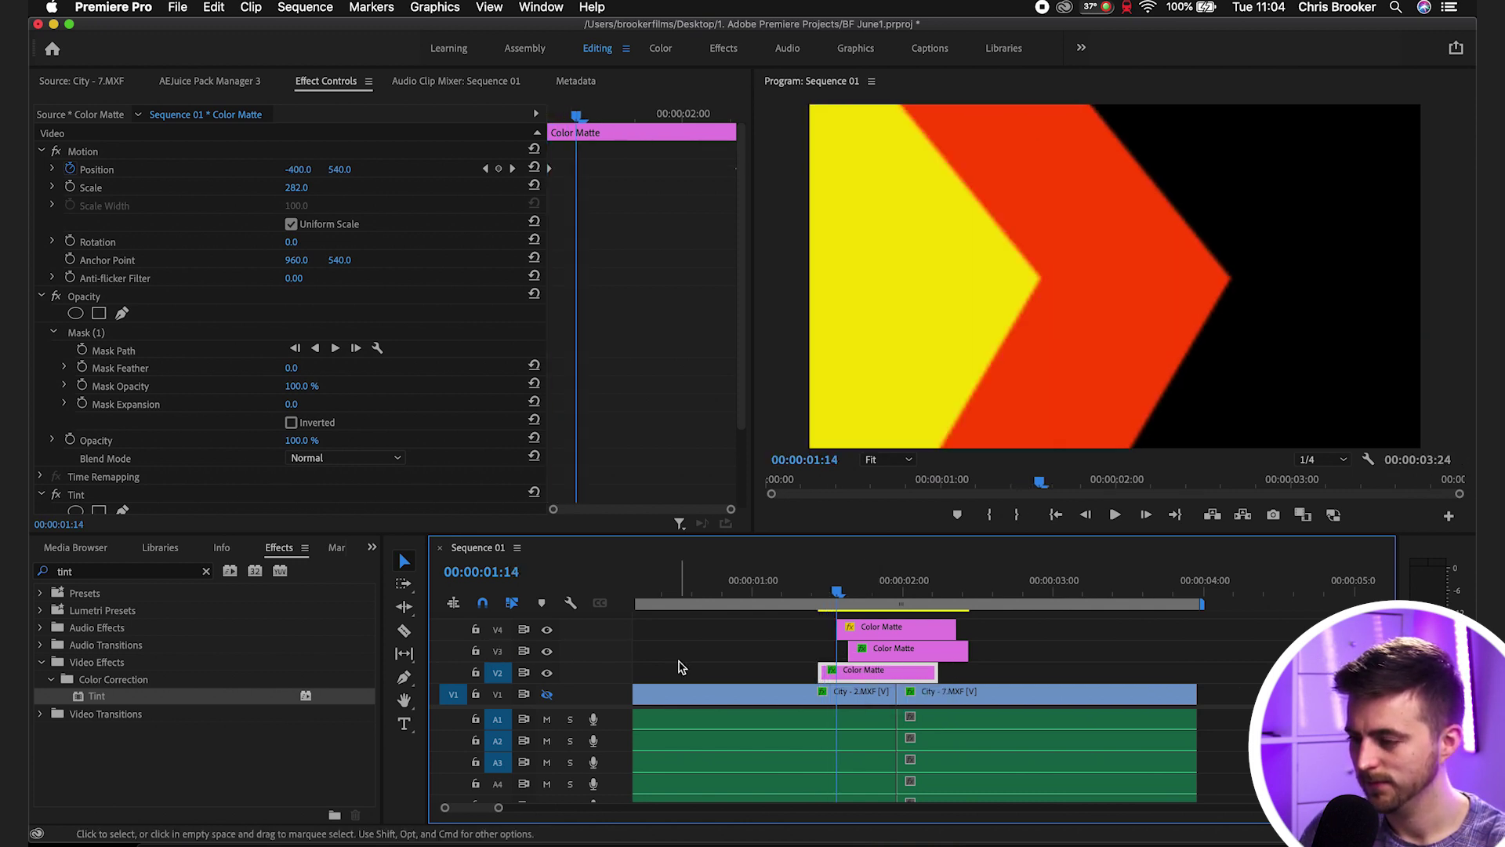
key("Left")
key("Left")
key("Left")
key("Left")
key("Left")
key("Right")
key("Right")
key("Right")
key("Right")
key("Right")
key("Right")
key("Right")
key("Right")
key("Right")
key("Right")
key("Right")
key("Right")
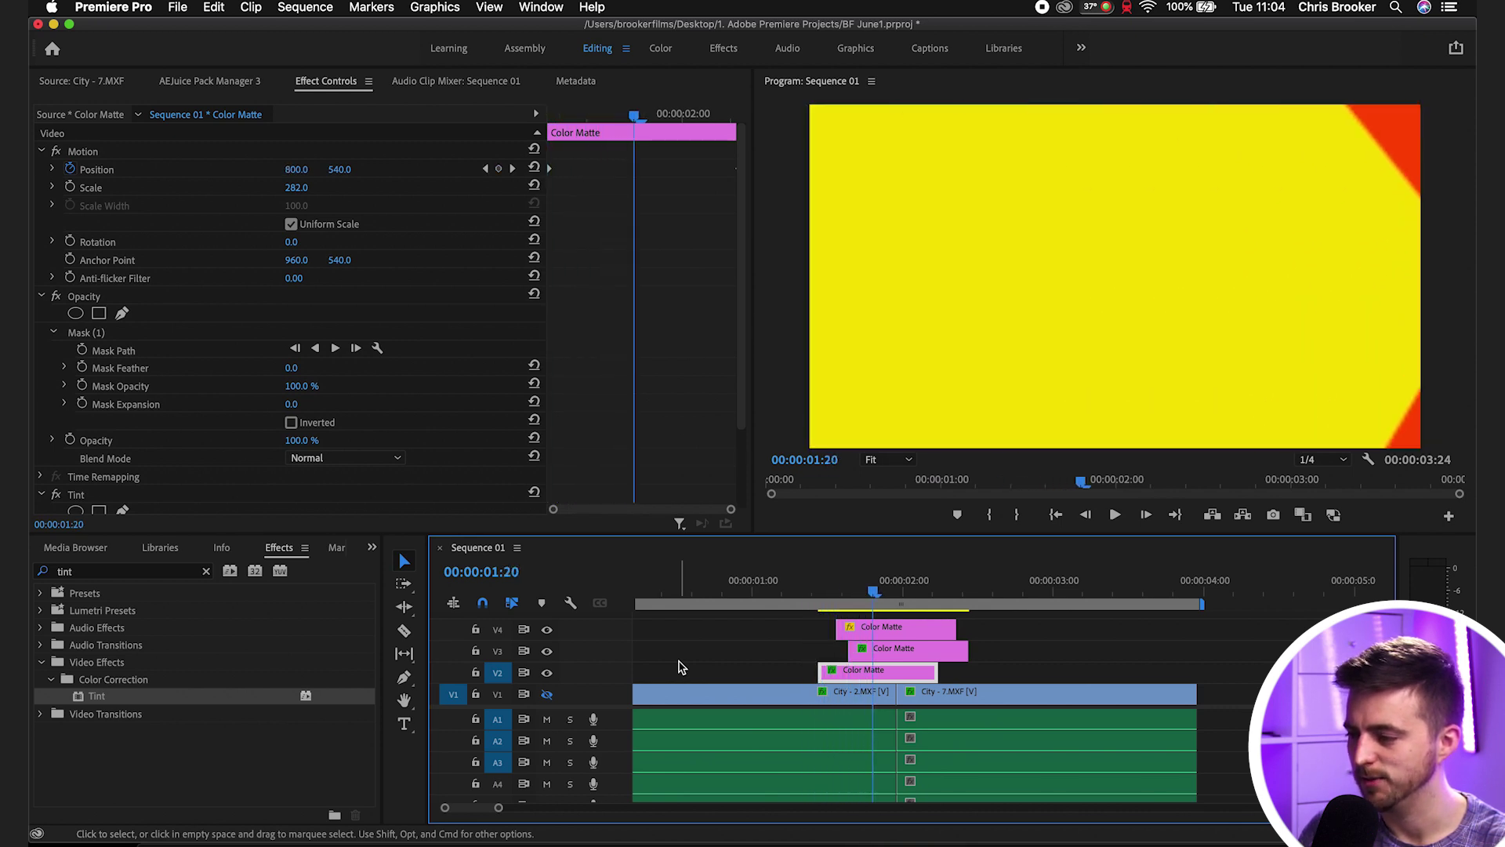
key("Right")
key("Right")
key("Right")
key("Right")
key("Right")
key("Right")
key("Right")
key("Right")
key("Right")
key("Right")
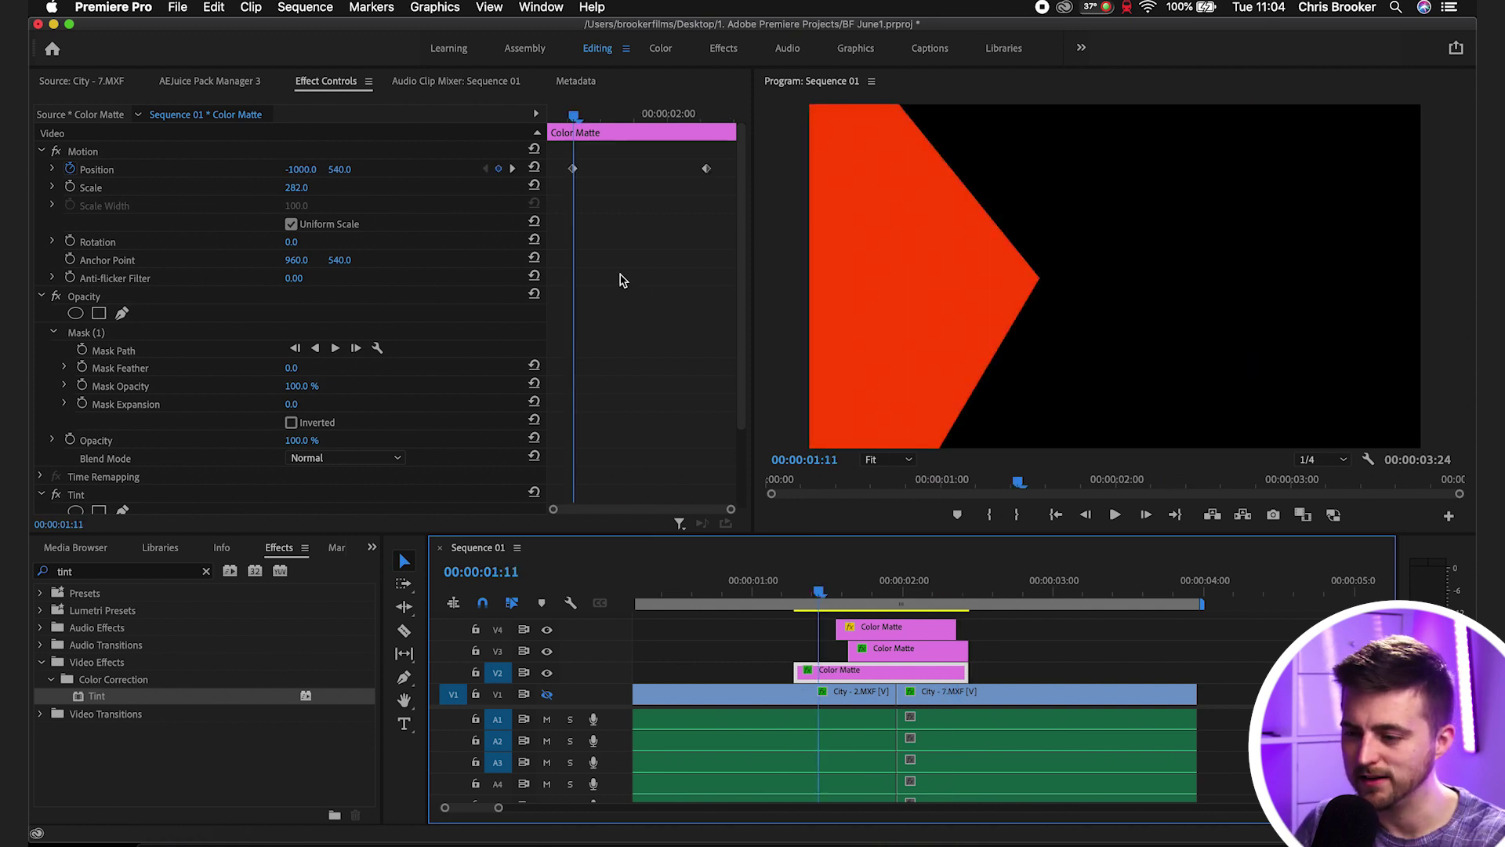
Step: Set the V2 arrow's Position X keyframes to -1763 and 3777, then play the transition
left_click(304, 162)
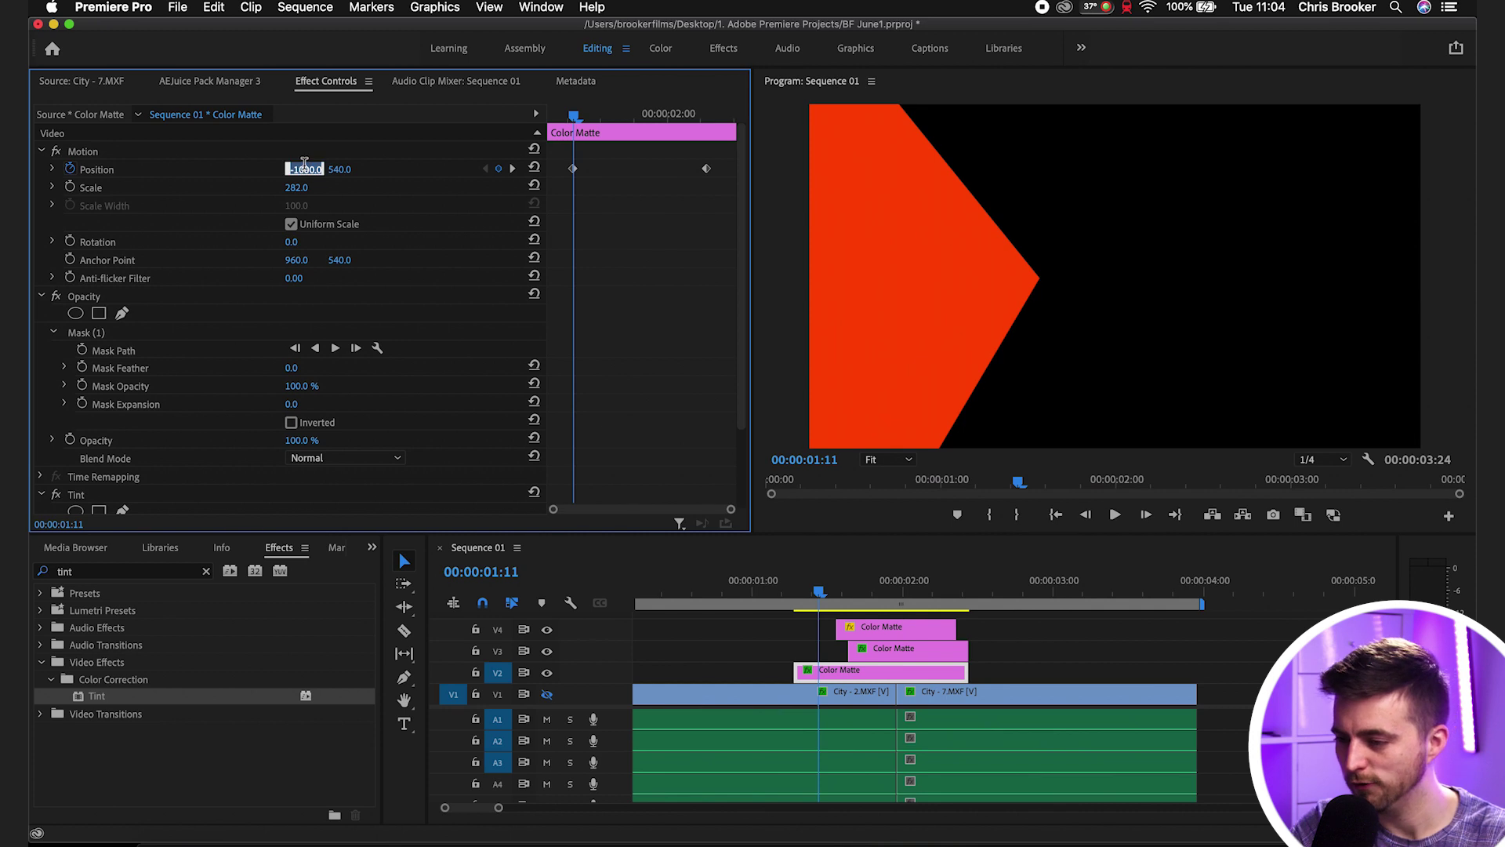
left_click_drag(285, 178, 208, 177)
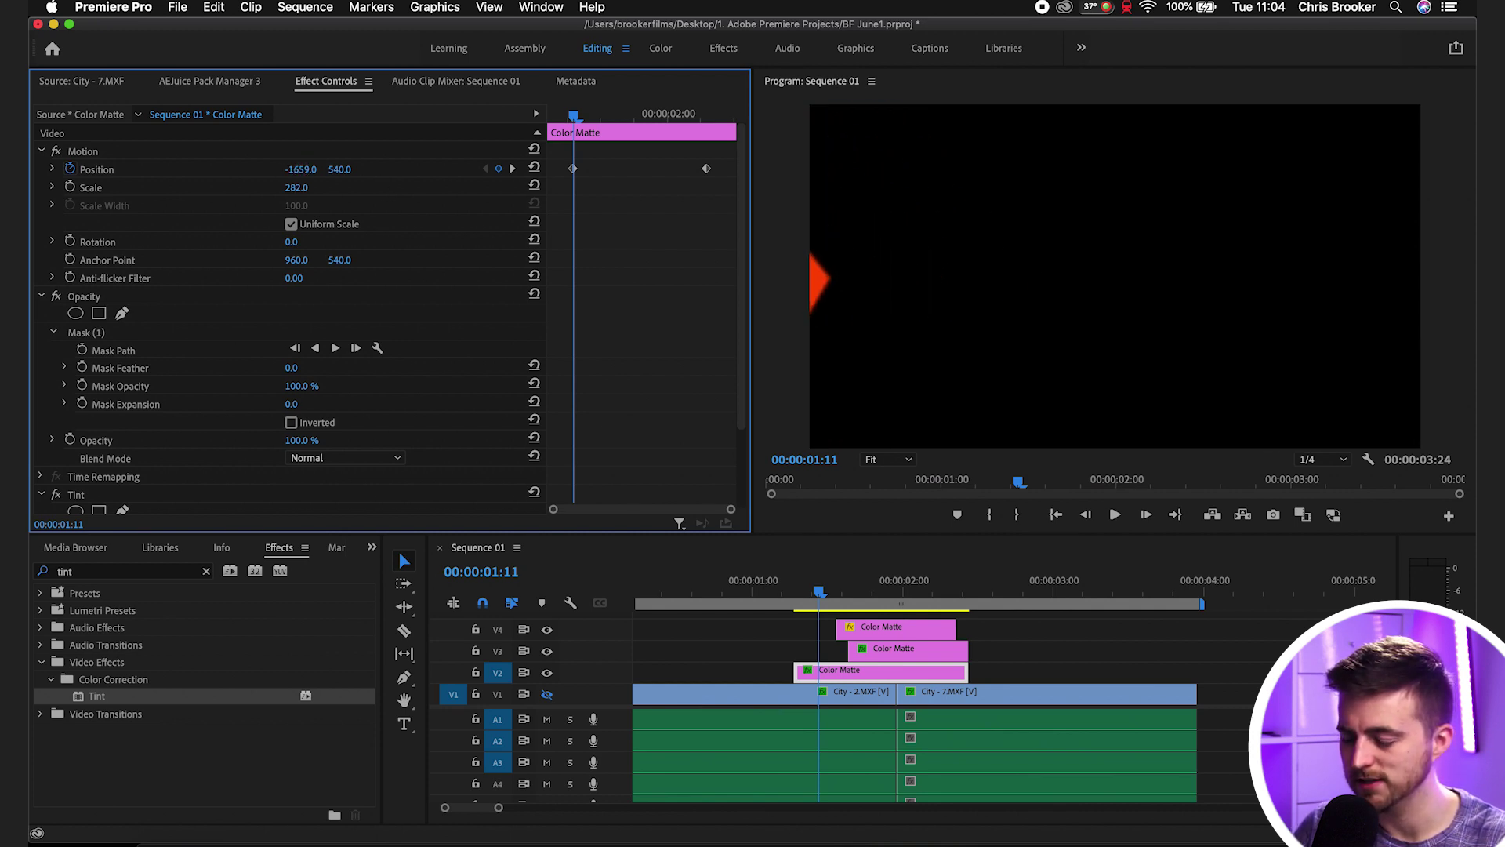
left_click(707, 118)
left_click_drag(298, 169, 349, 169)
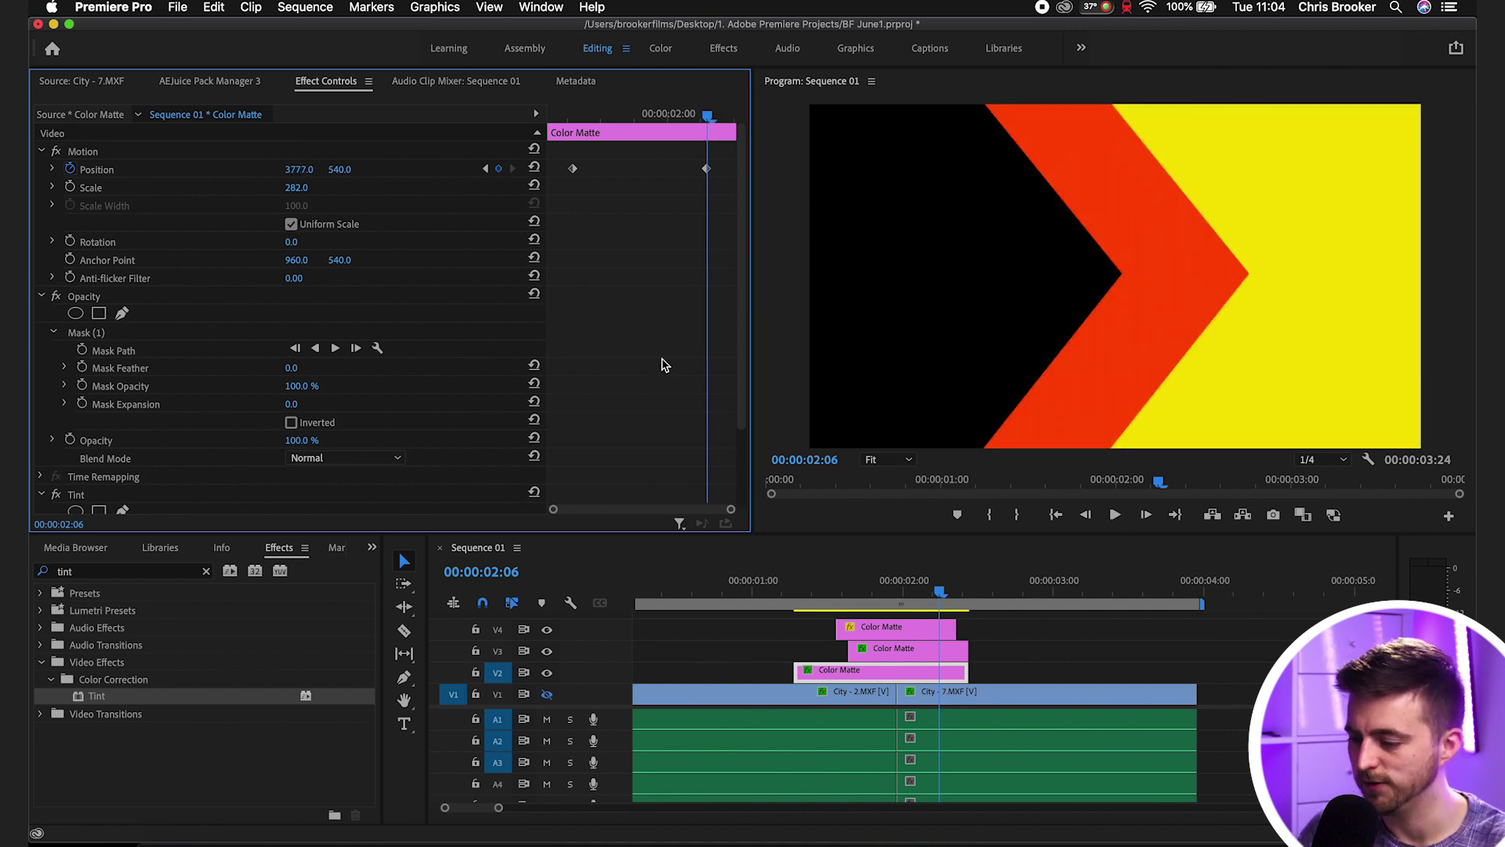
left_click_drag(836, 610, 774, 613)
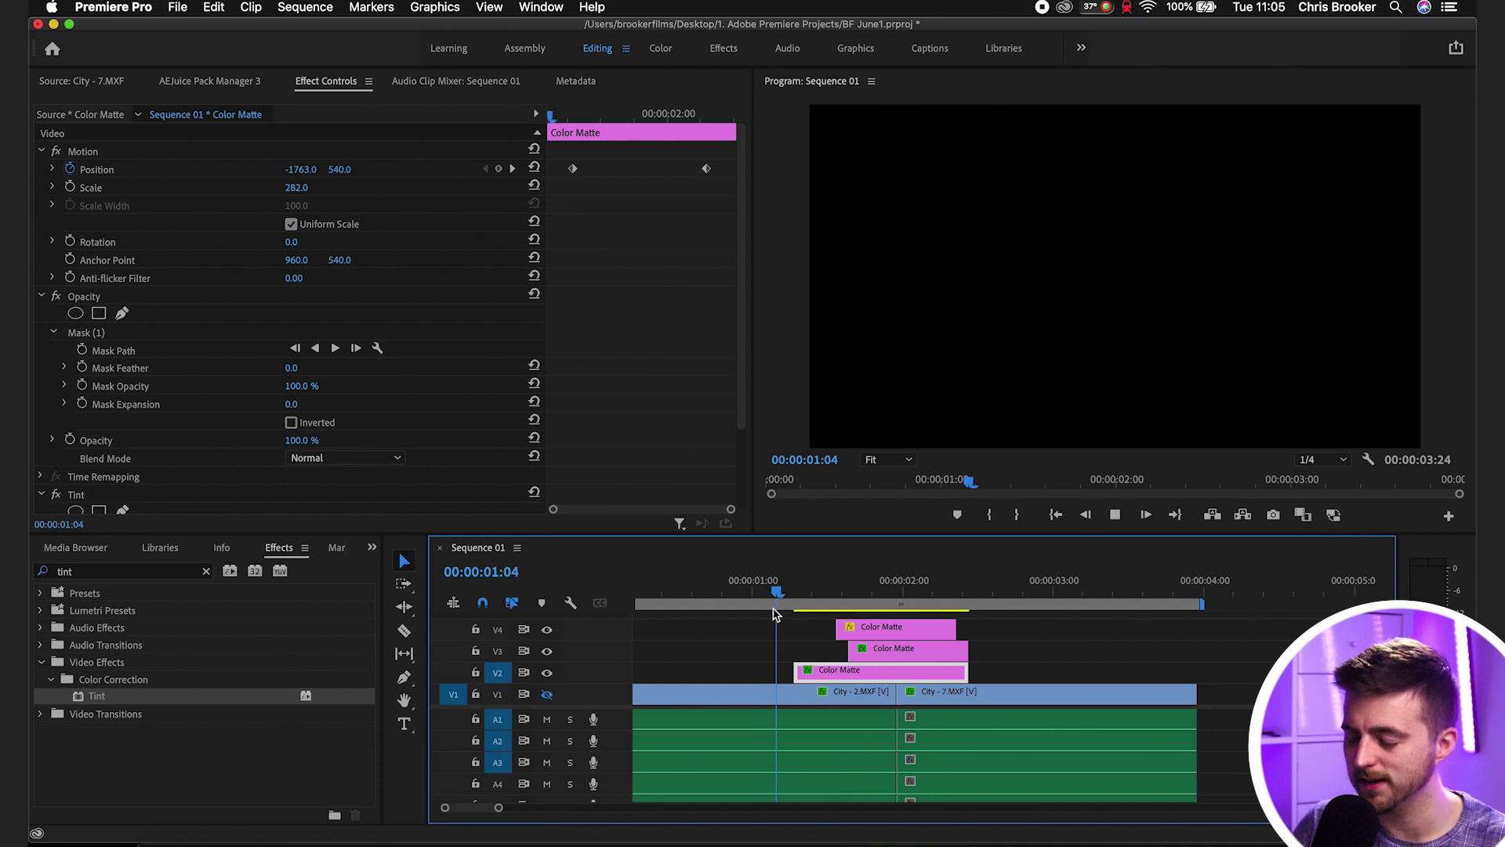
key("space")
left_click(773, 612)
key("space")
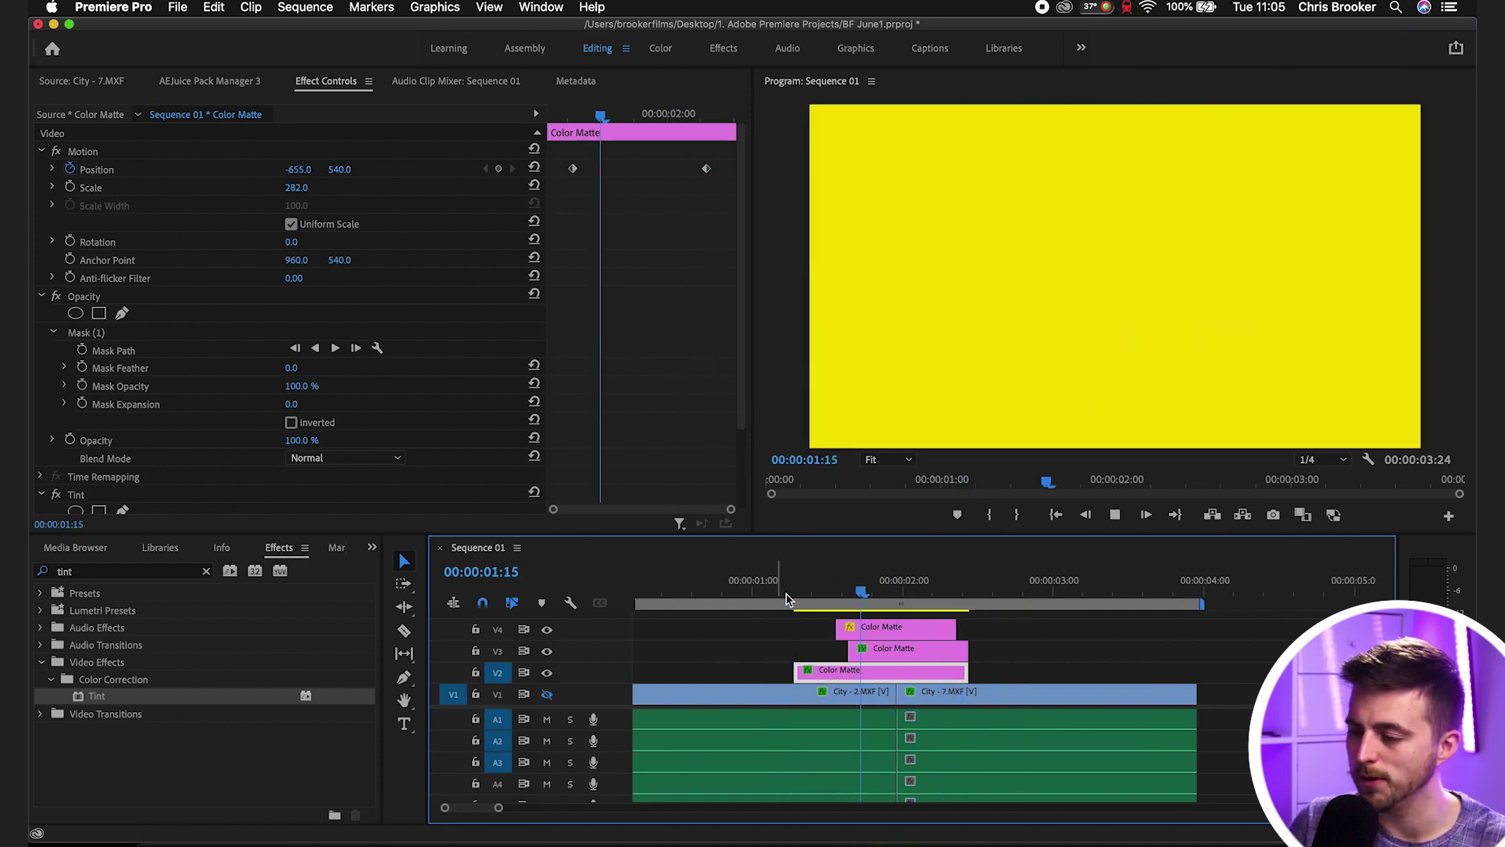